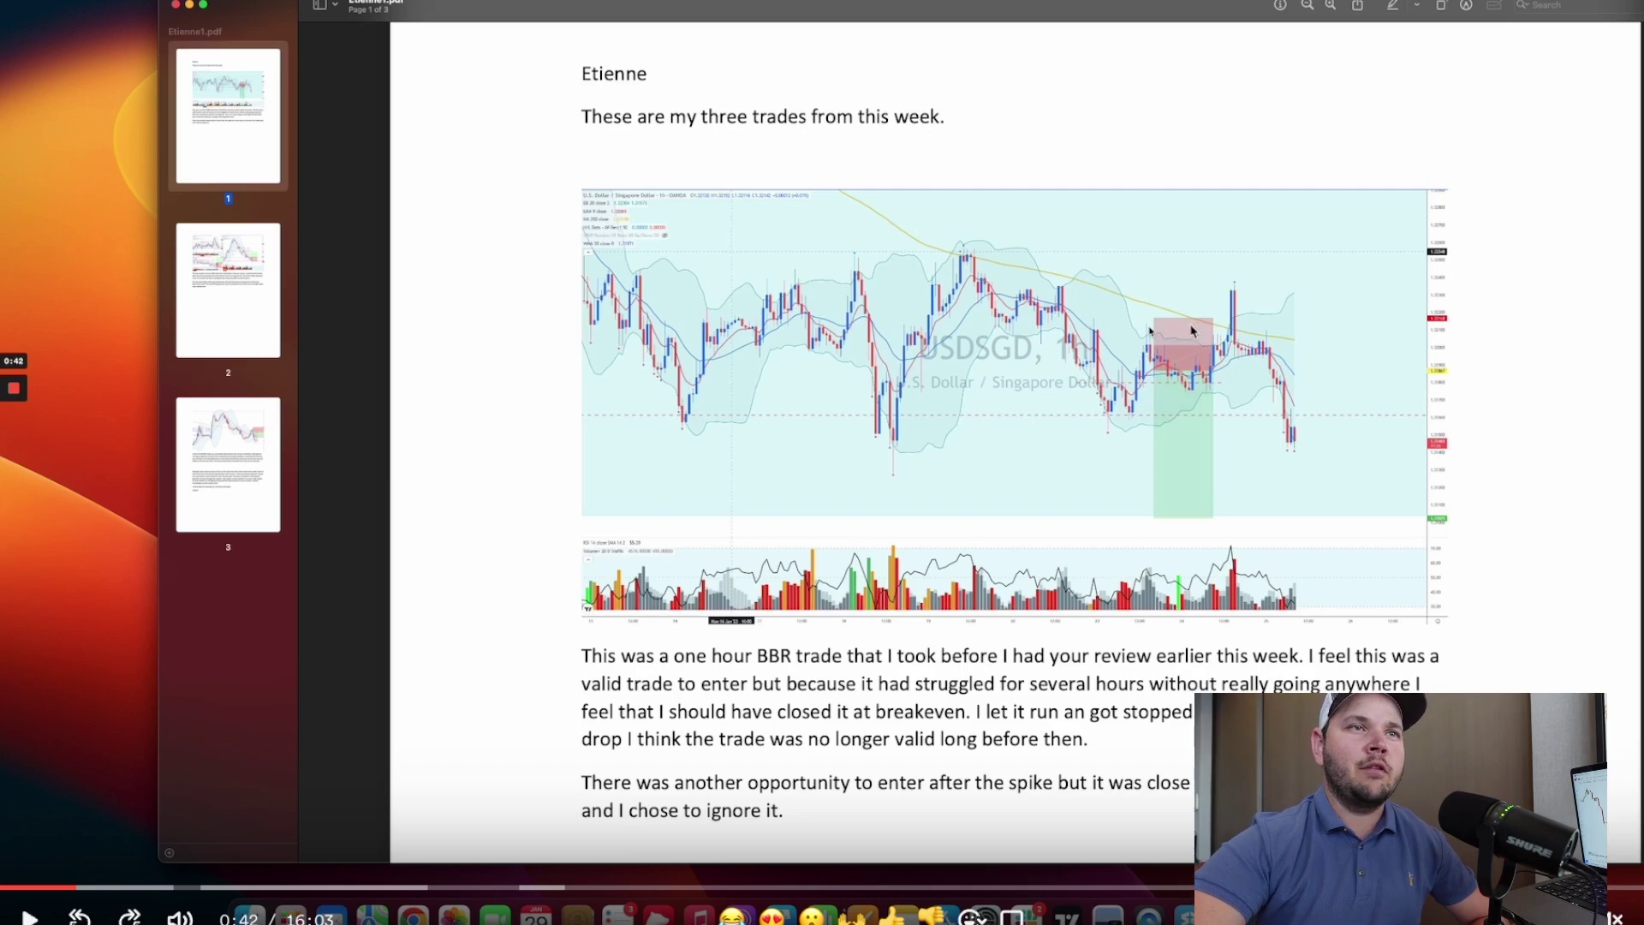
Switch from the video to the TradingView USDSGD chart and place a short position entered at 1.31891 with its stop at 1.32149 and a 77.7-pip target
key("Escape")
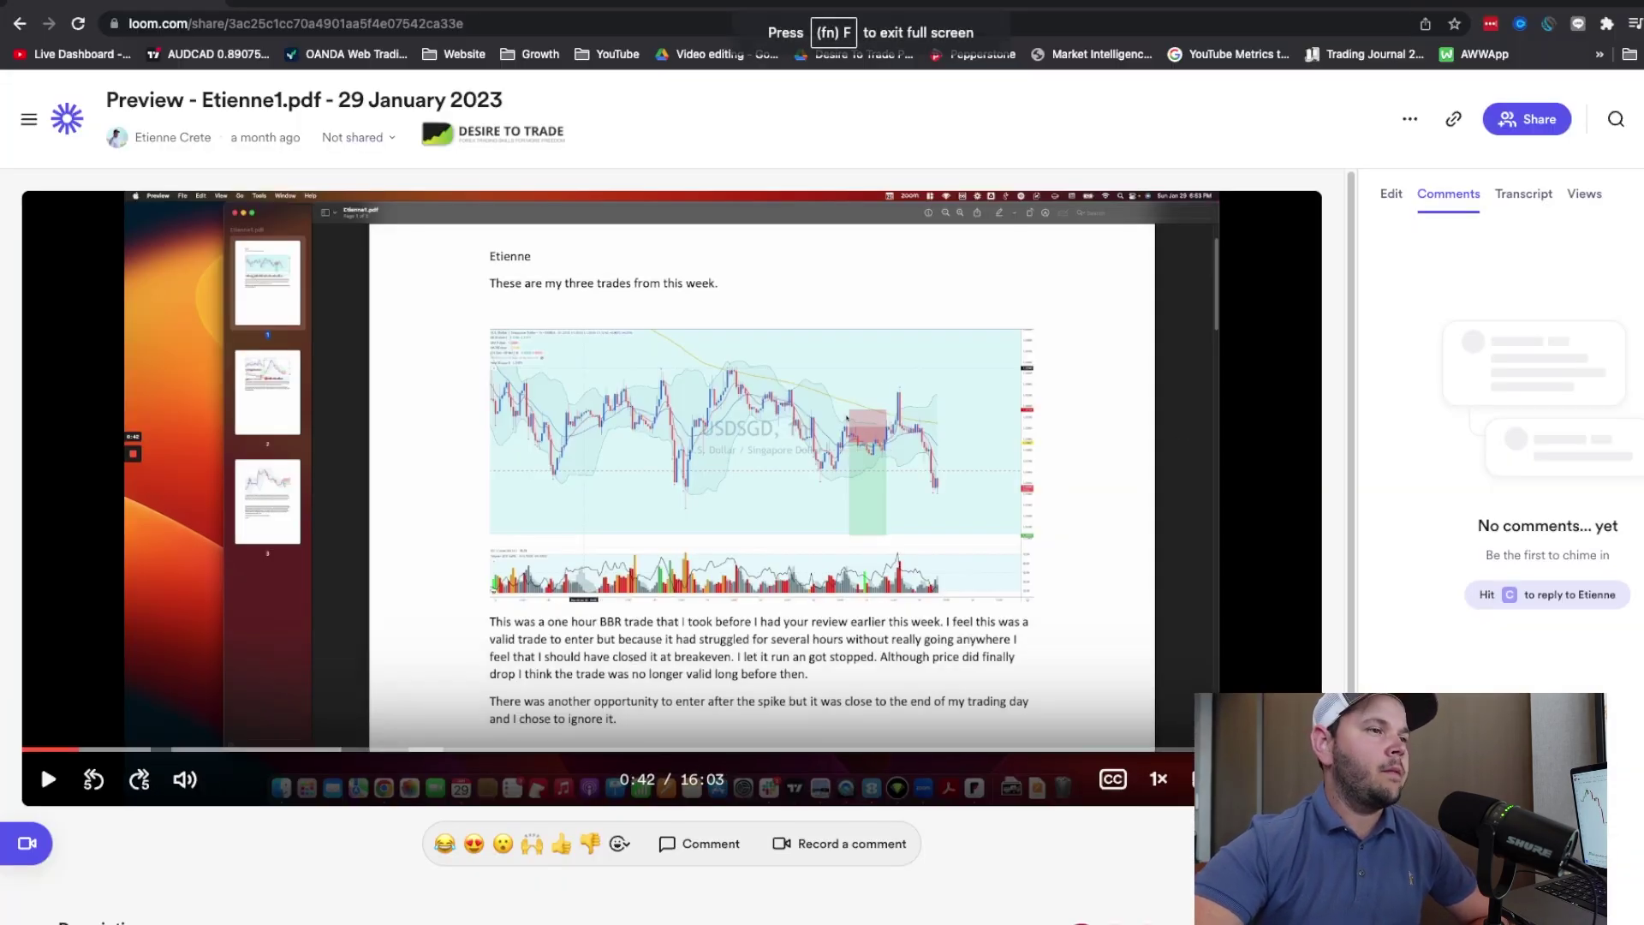
key("super+Tab")
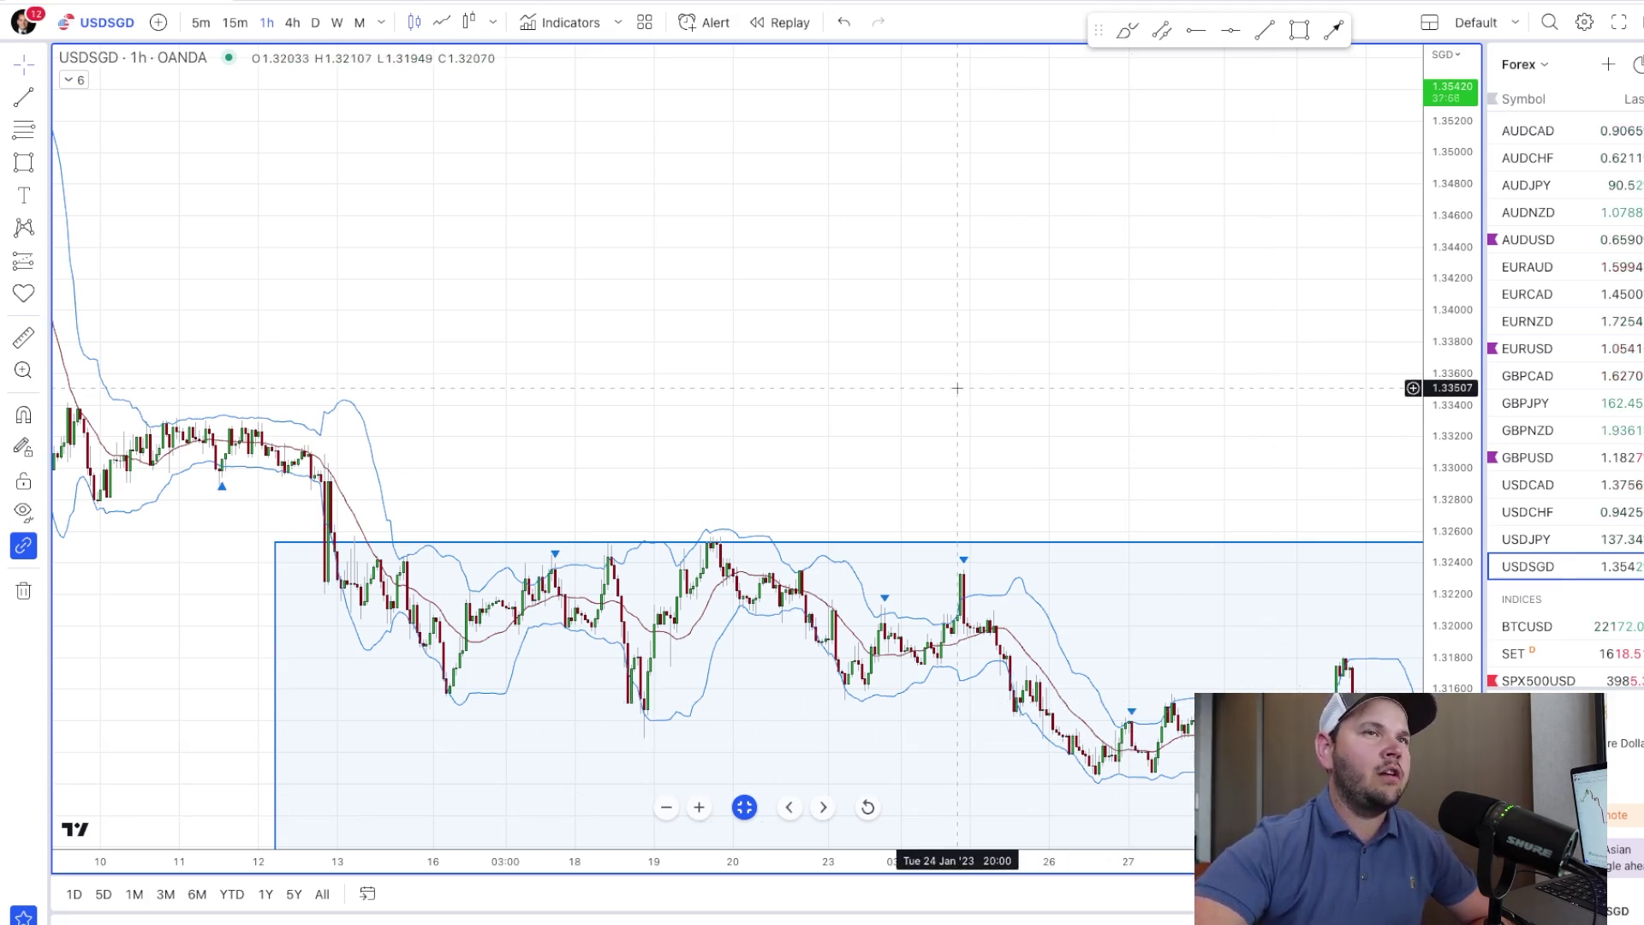
left_click(1146, 32)
left_click(888, 643)
left_click_drag(890, 569, 887, 602)
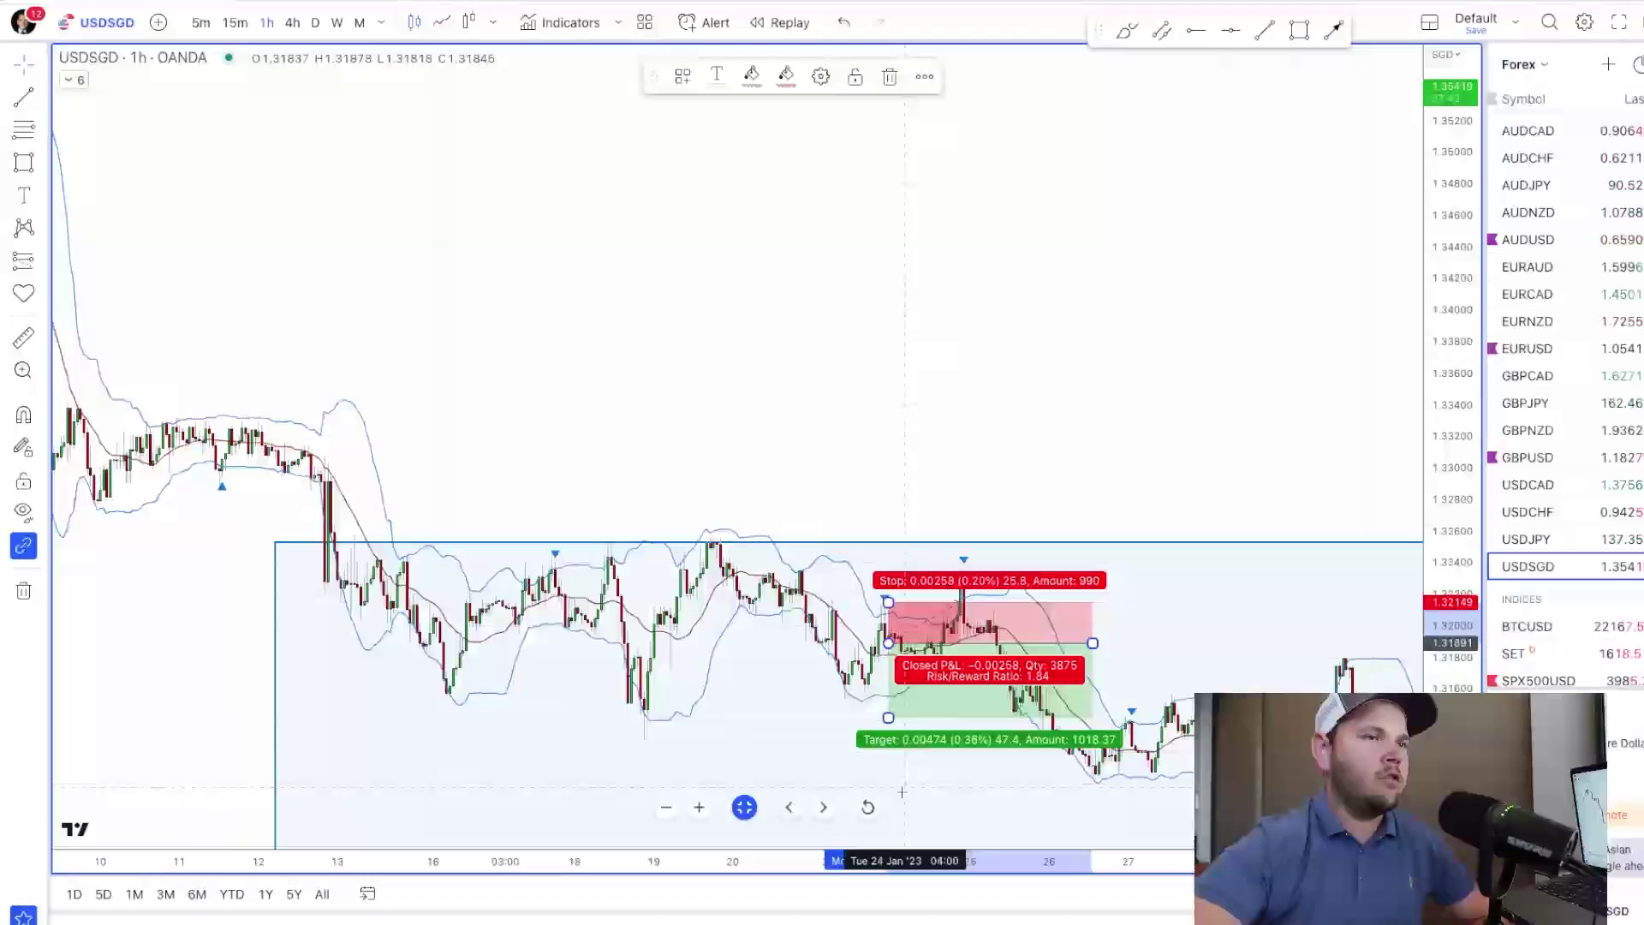
left_click_drag(889, 717, 898, 762)
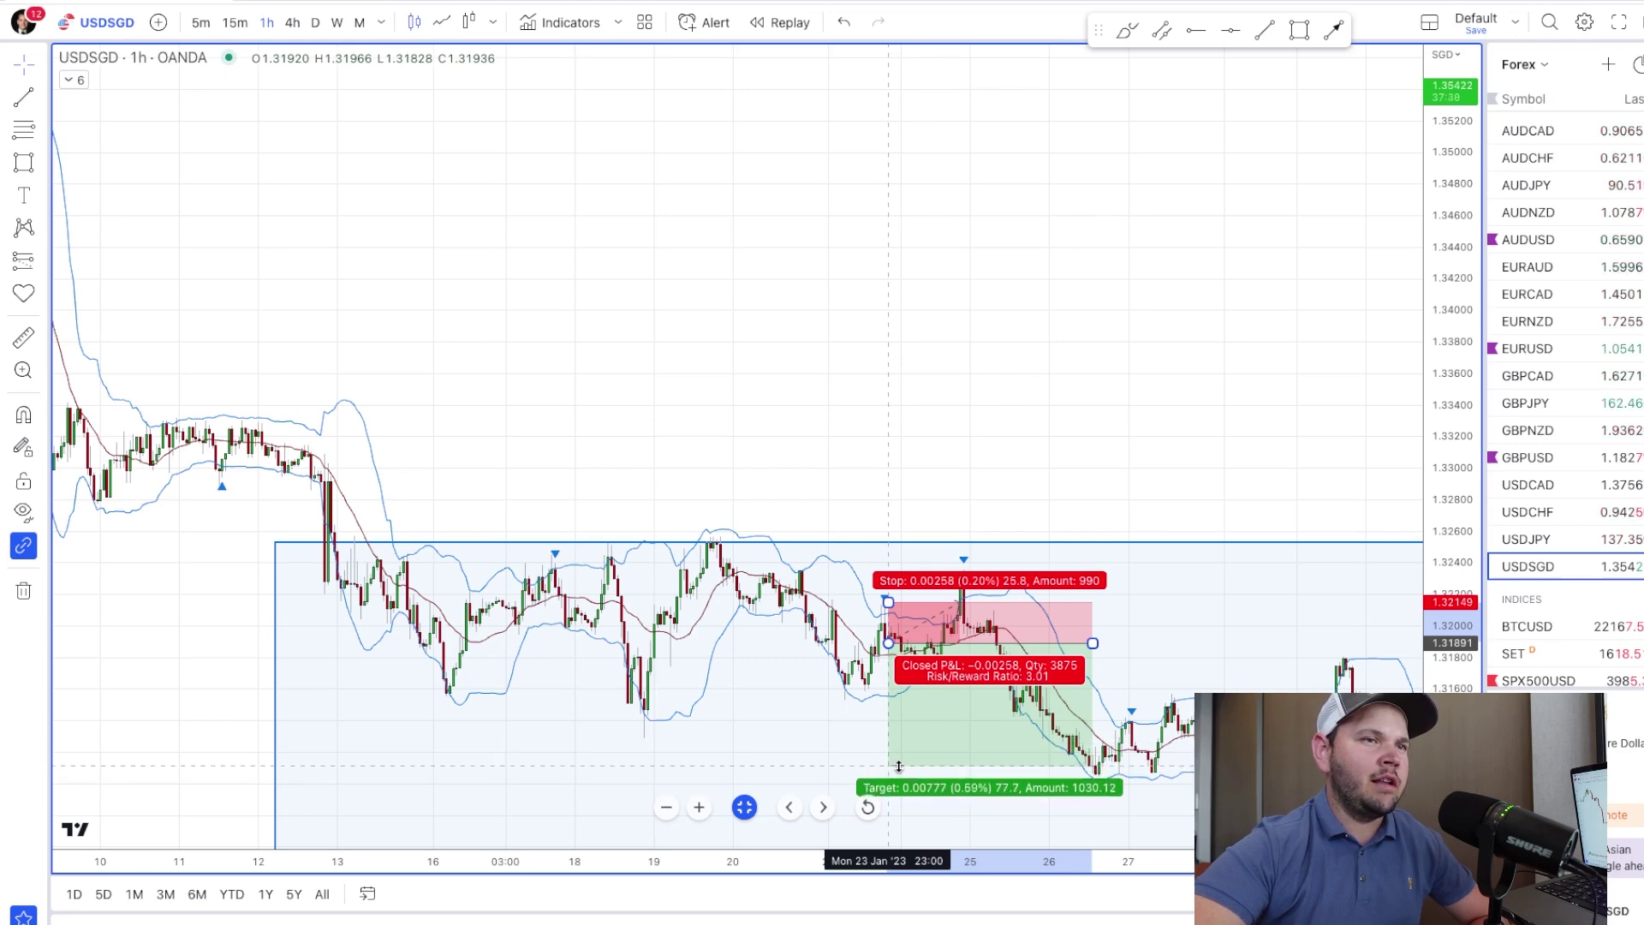
left_click(1008, 779)
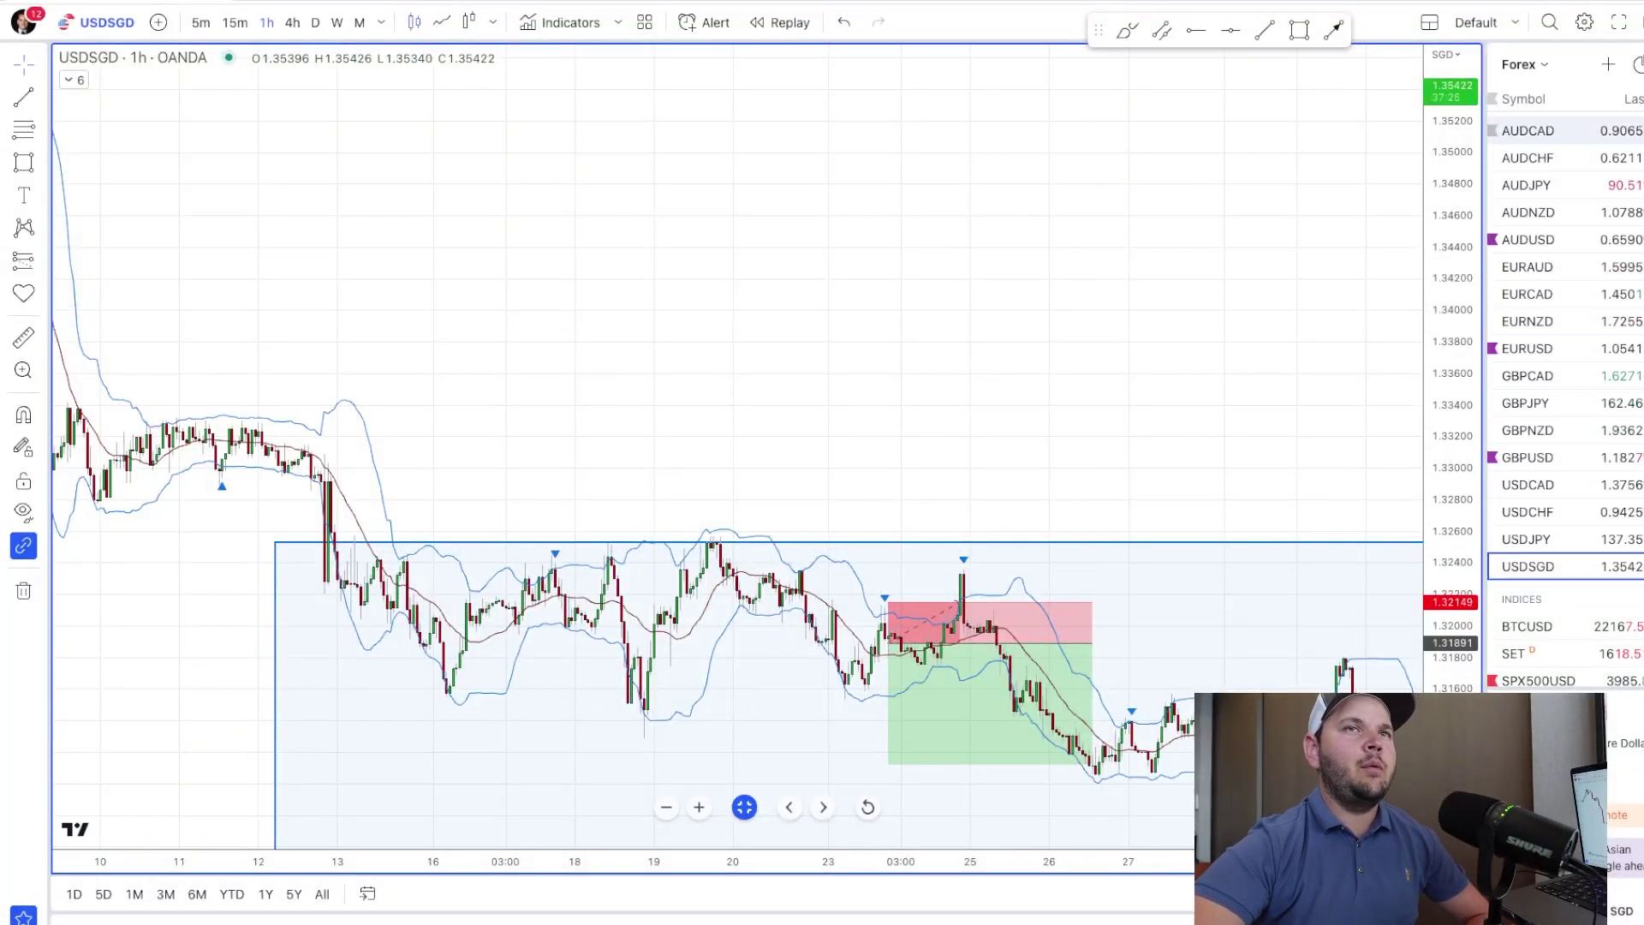
Show USDSGD on the daily timeframe and start bar replay just before the marked short trade
left_click(314, 25)
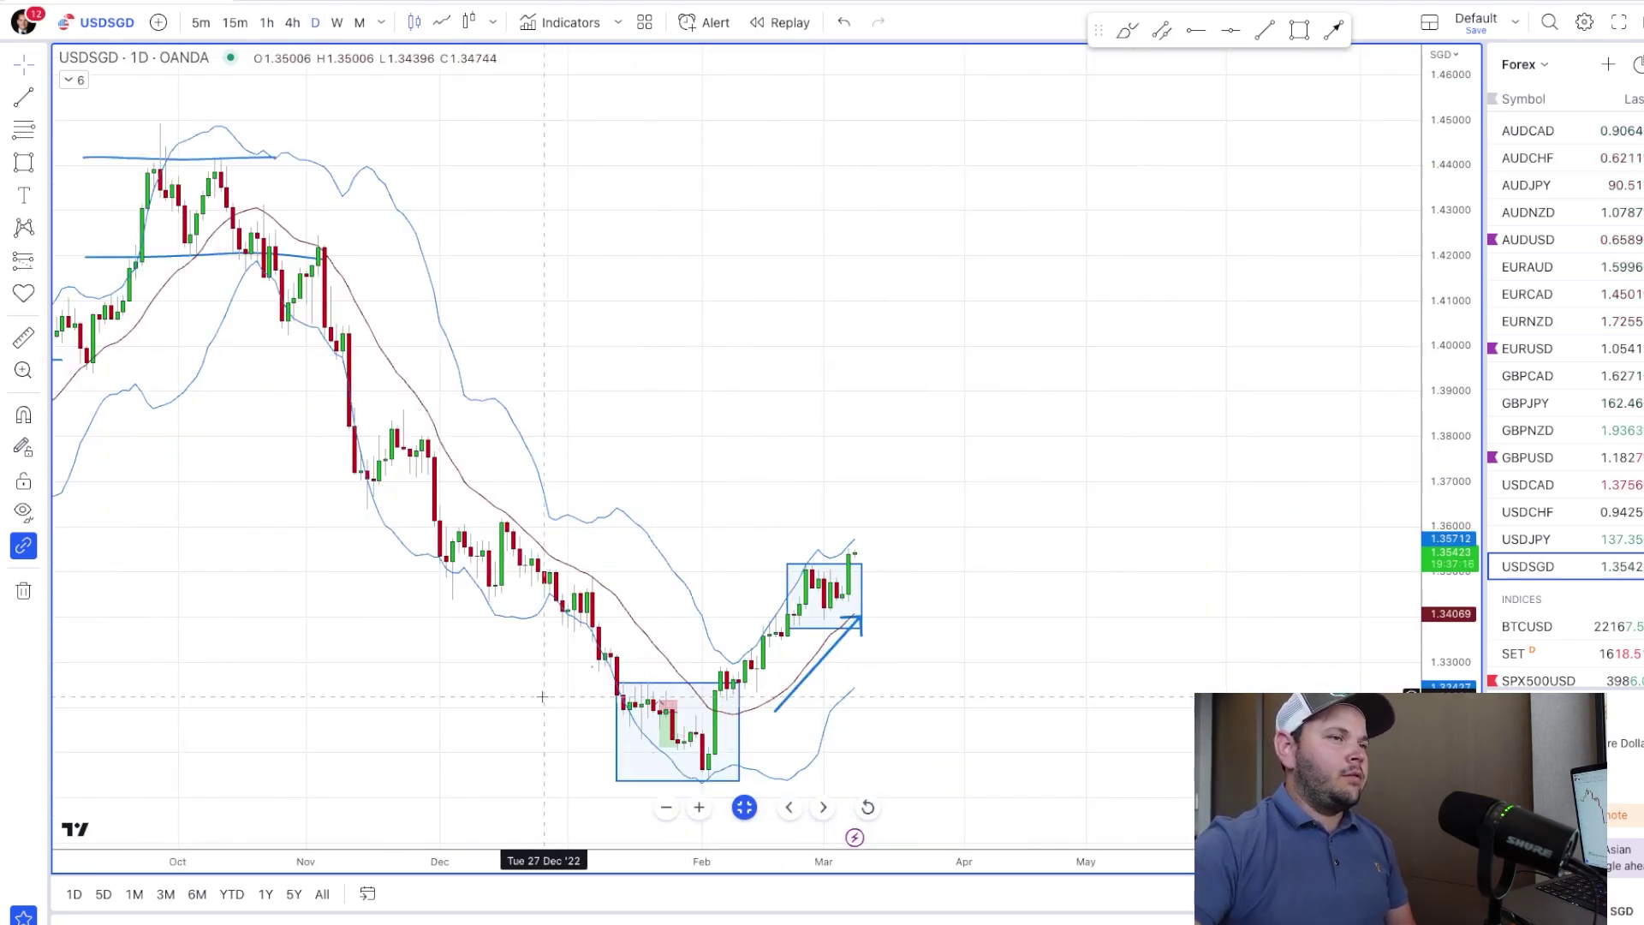
scroll(546, 700, "left", 8)
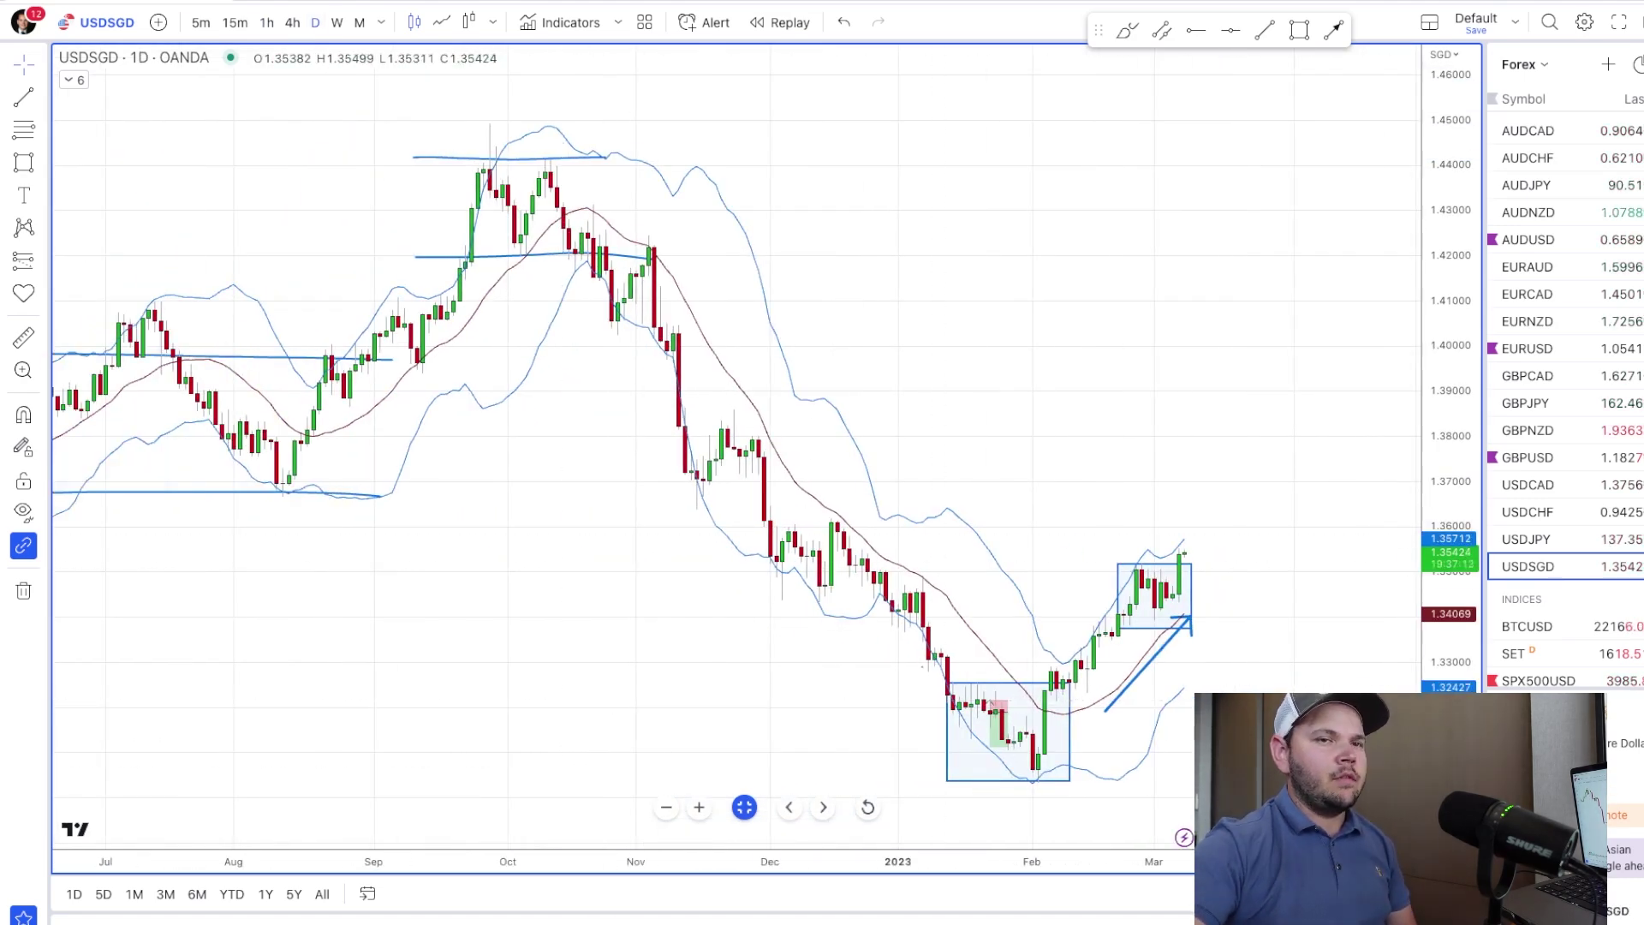
key("shift+Down")
scroll(1162, 622, "left", 3)
scroll(1164, 622, "left", 1)
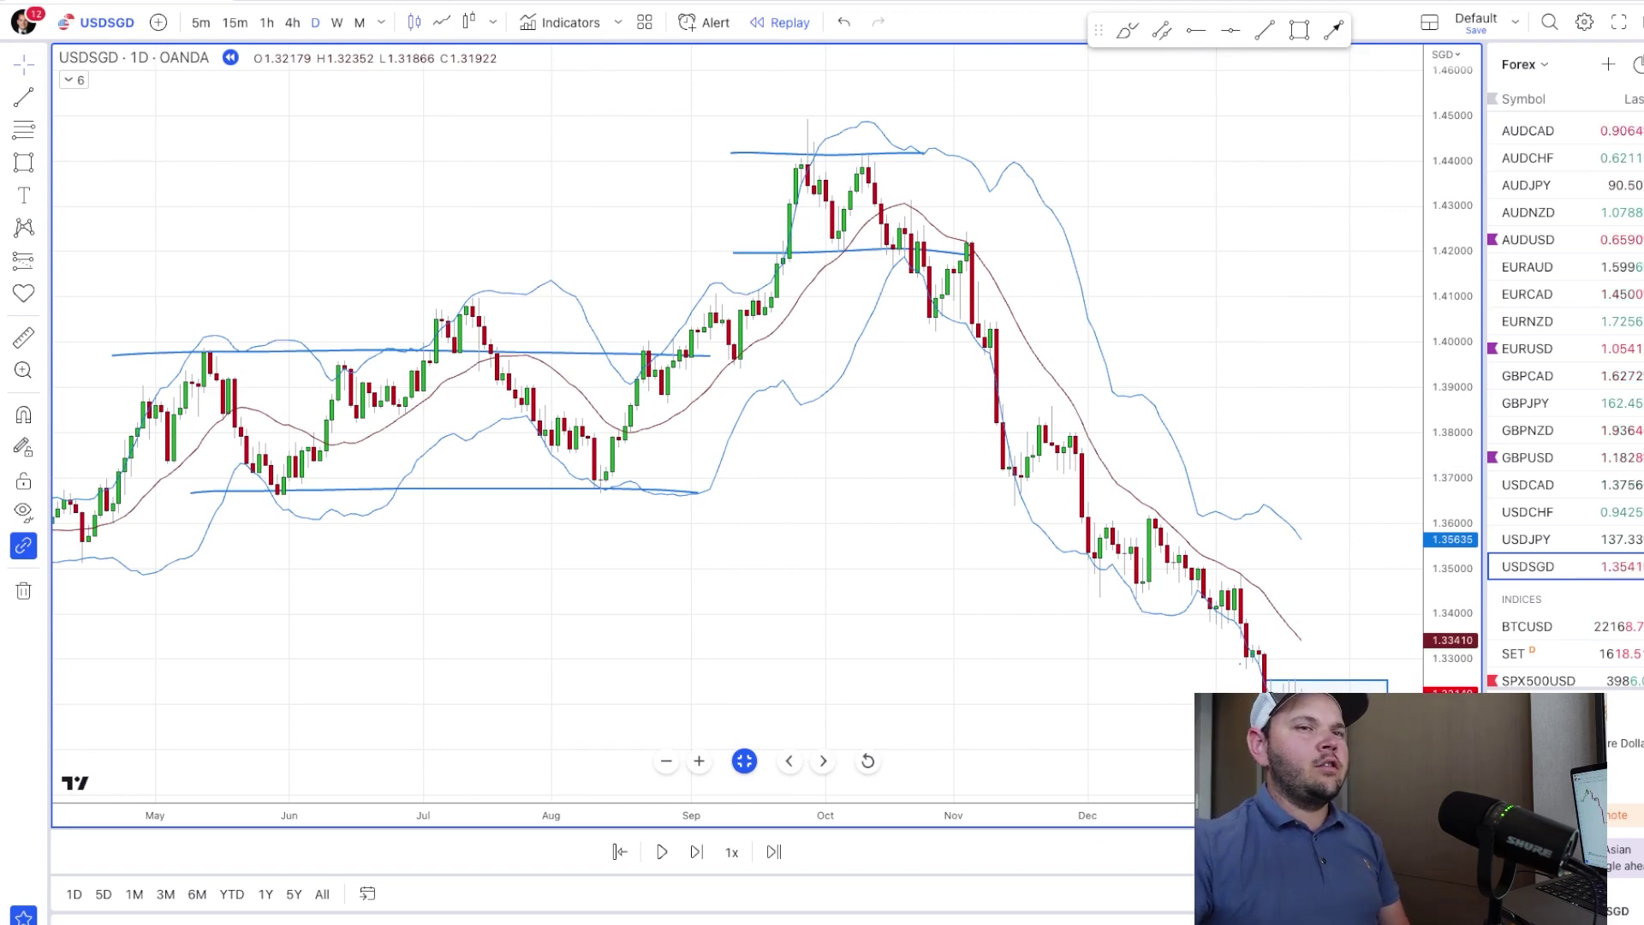
scroll(1126, 703, "up", 5)
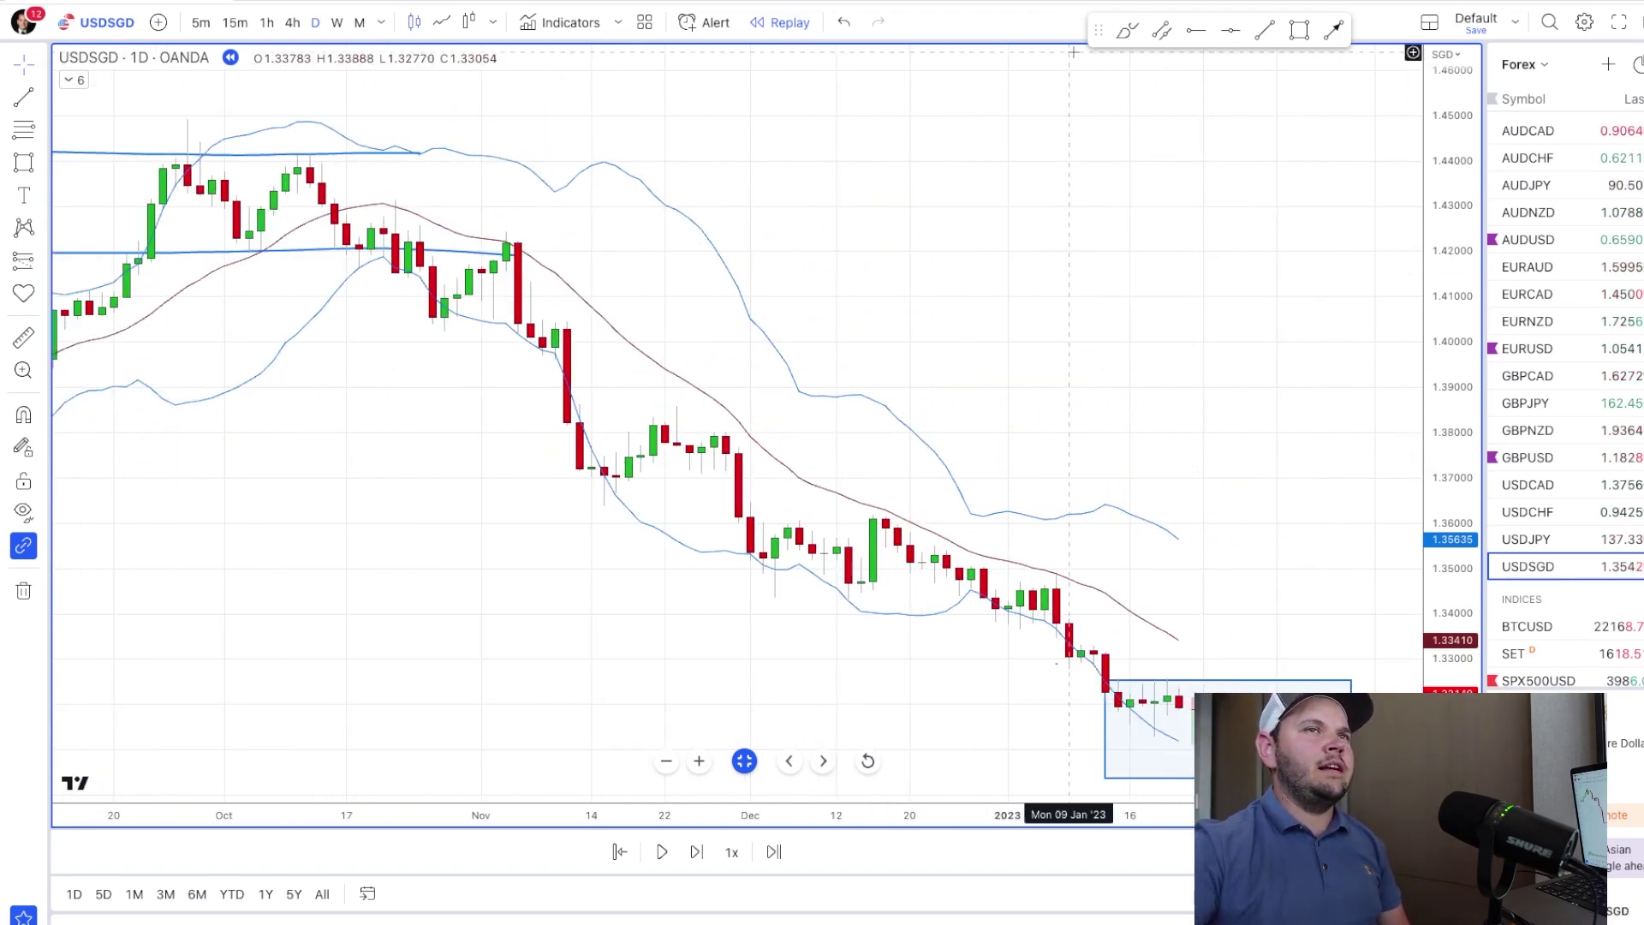
Draw a downward arrow above the downtrend from about 1.41327 on 21 Nov '22 to about 1.35936 on 19 Jan '23
left_click(1196, 32)
left_click(653, 281)
left_click(1165, 524)
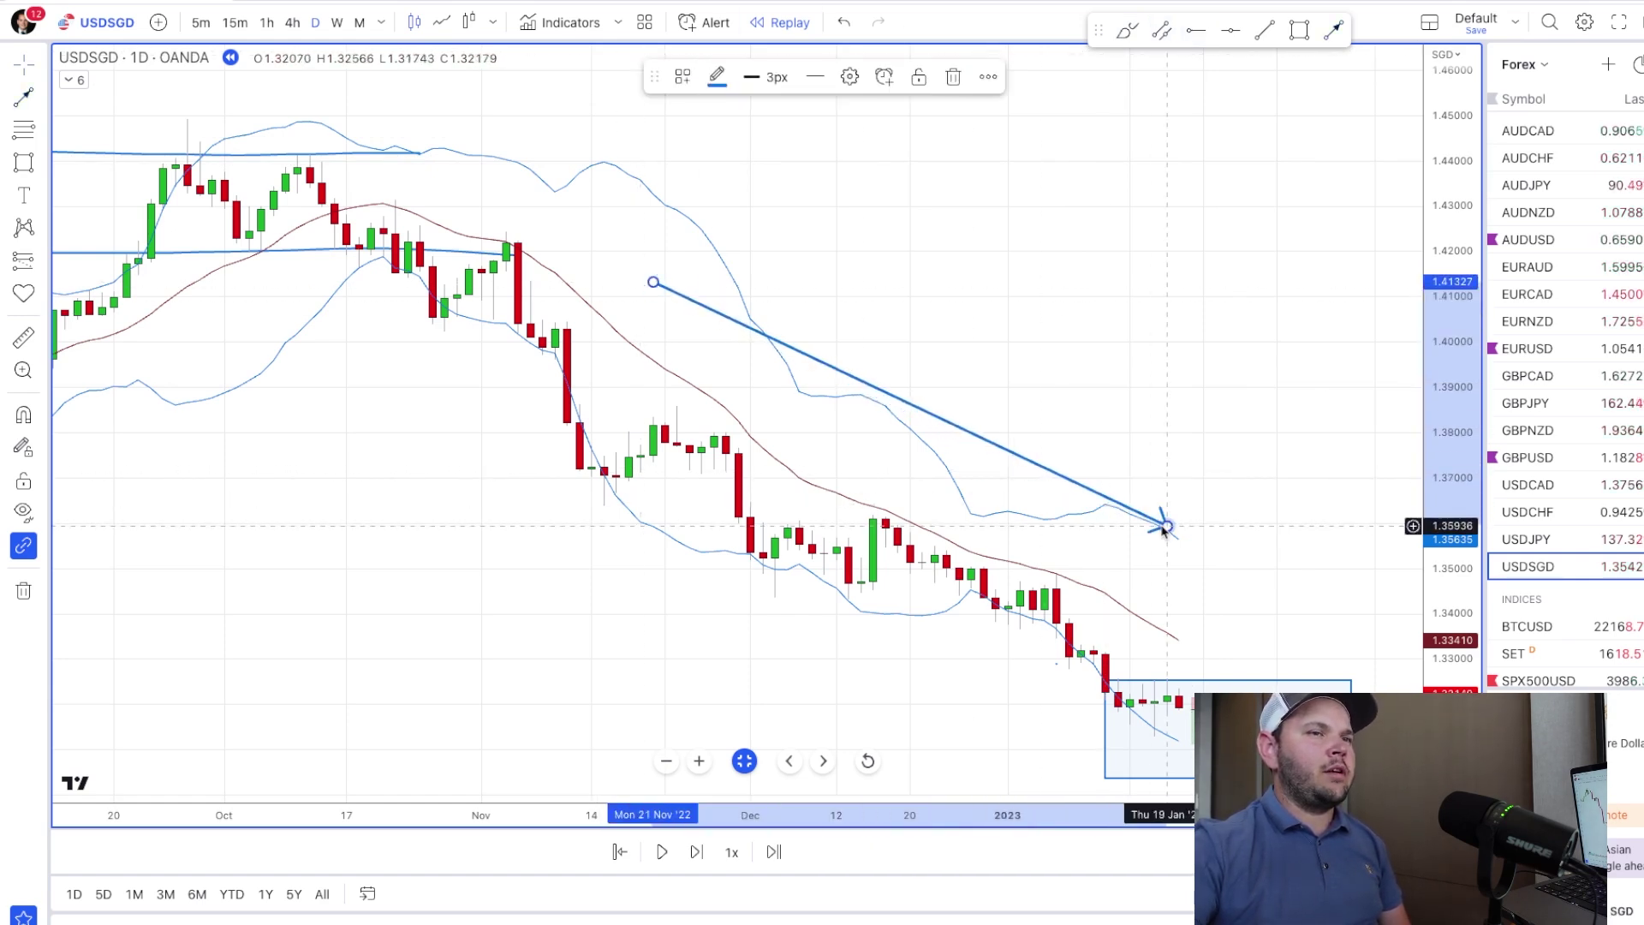
left_click(872, 426)
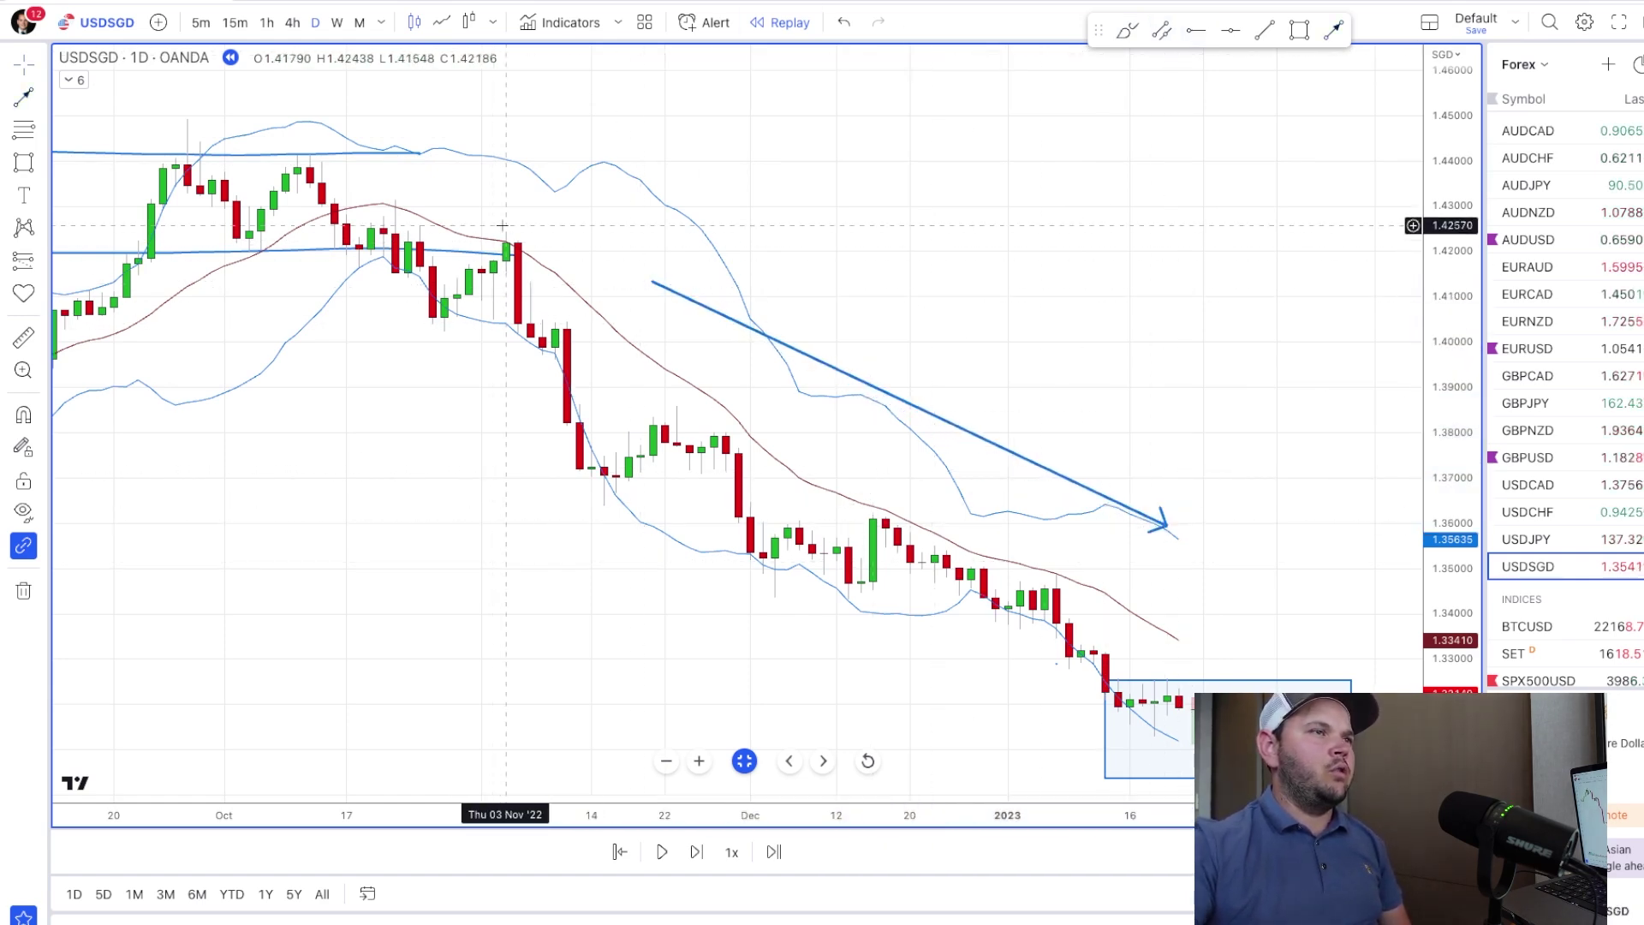
Circle the five successive lower highs of the daily downtrend, from early November to early January, with the brush
left_click(1127, 30)
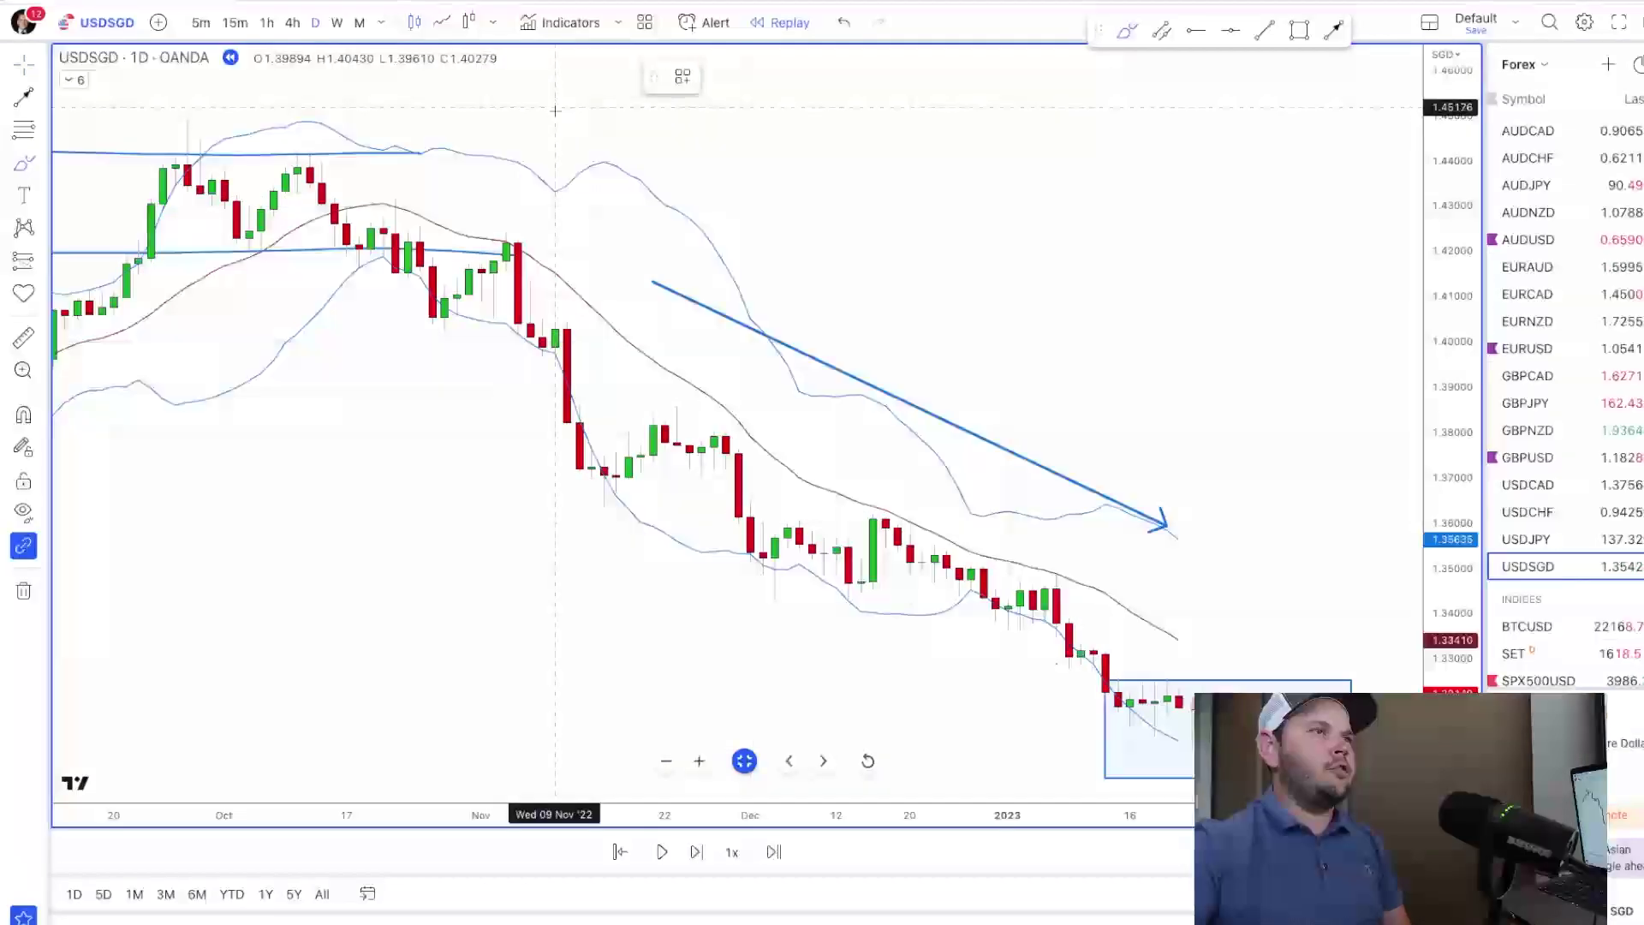
mouse_move(538, 255)
left_mouse_down()
mouse_move(475, 238)
mouse_move(500, 257)
mouse_move(517, 243)
left_mouse_up()
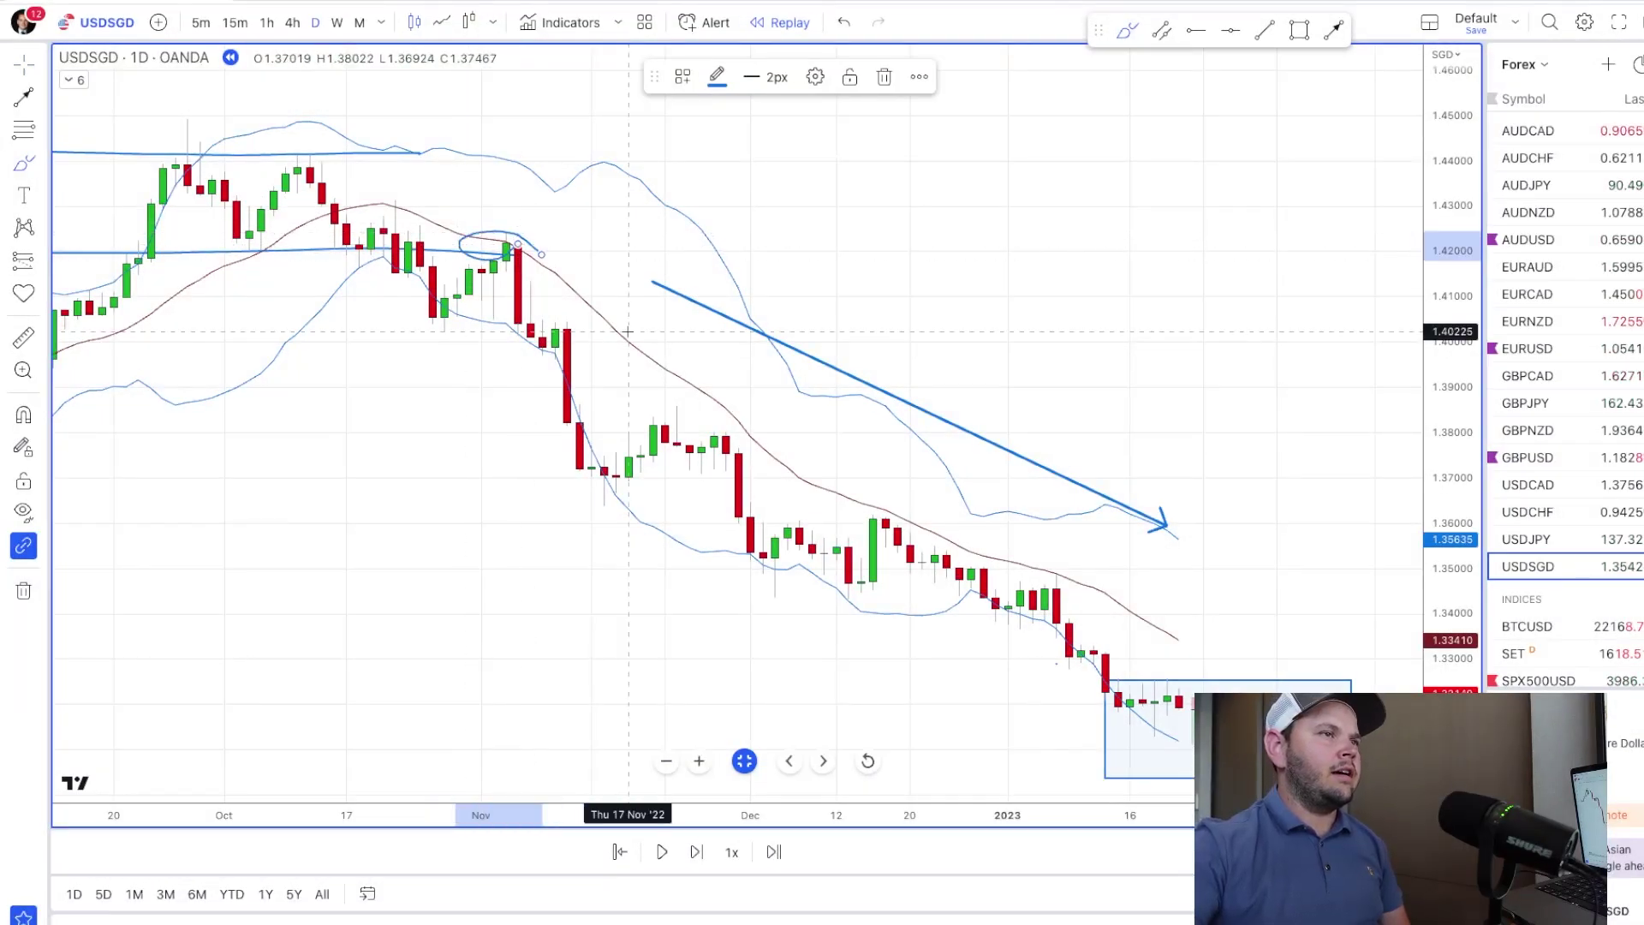
left_click_drag(557, 328, 578, 322)
left_click_drag(668, 424, 685, 422)
mouse_move(890, 514)
left_mouse_down()
mouse_move(861, 537)
mouse_move(888, 512)
left_mouse_up()
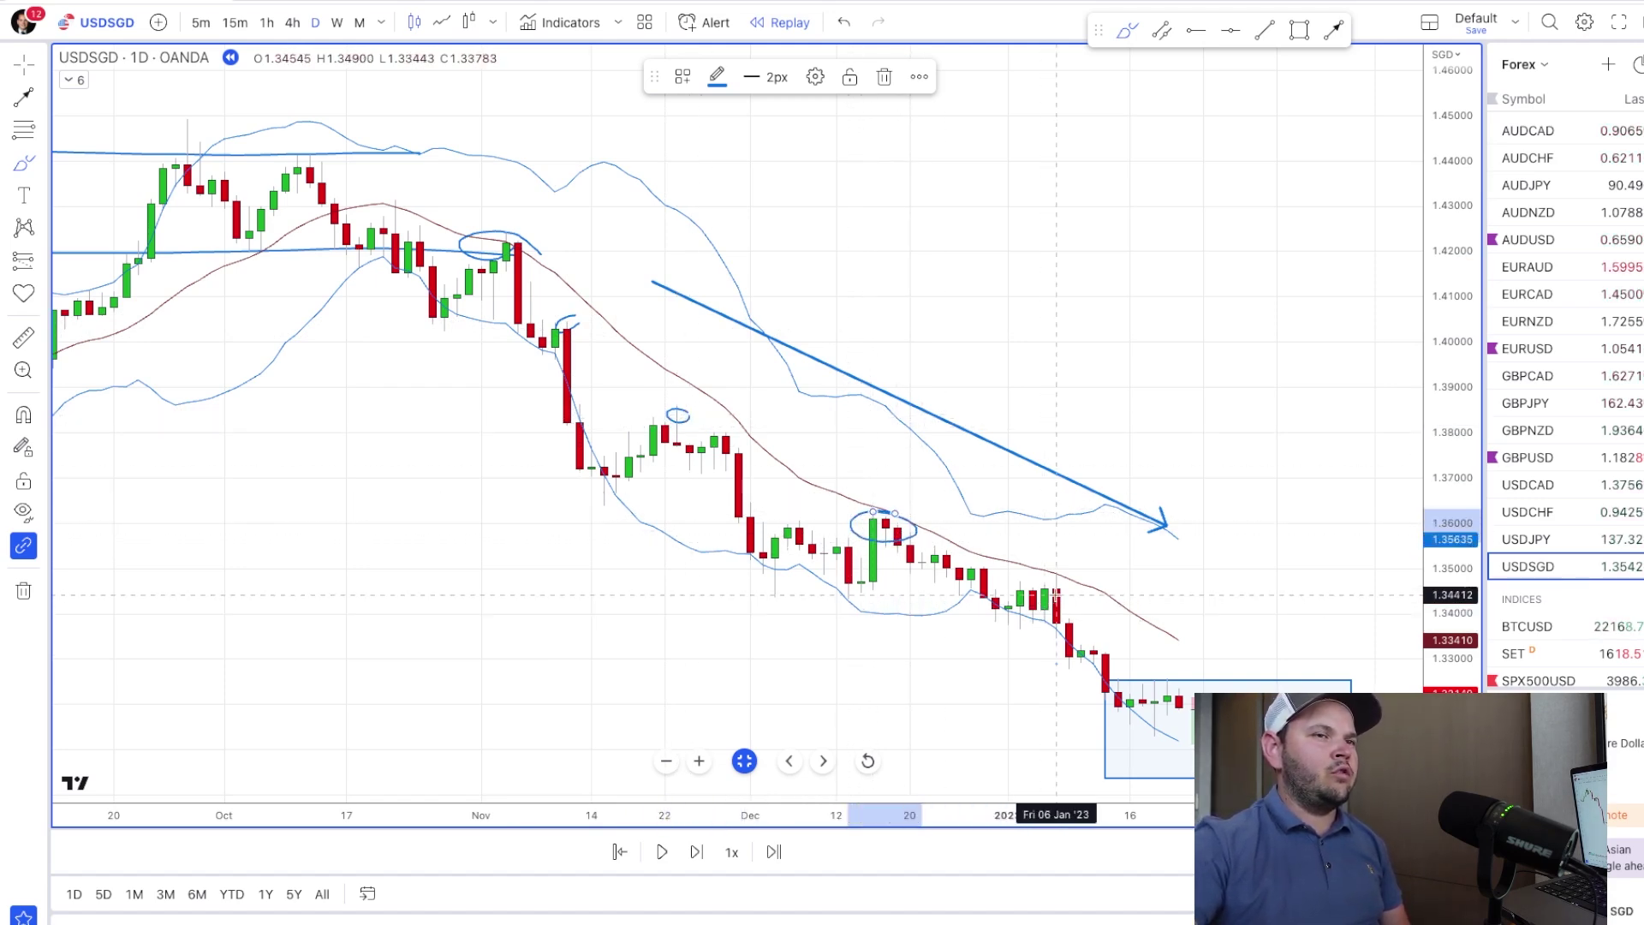
mouse_move(1056, 580)
left_mouse_down()
mouse_move(1027, 598)
mouse_move(1060, 581)
left_mouse_up()
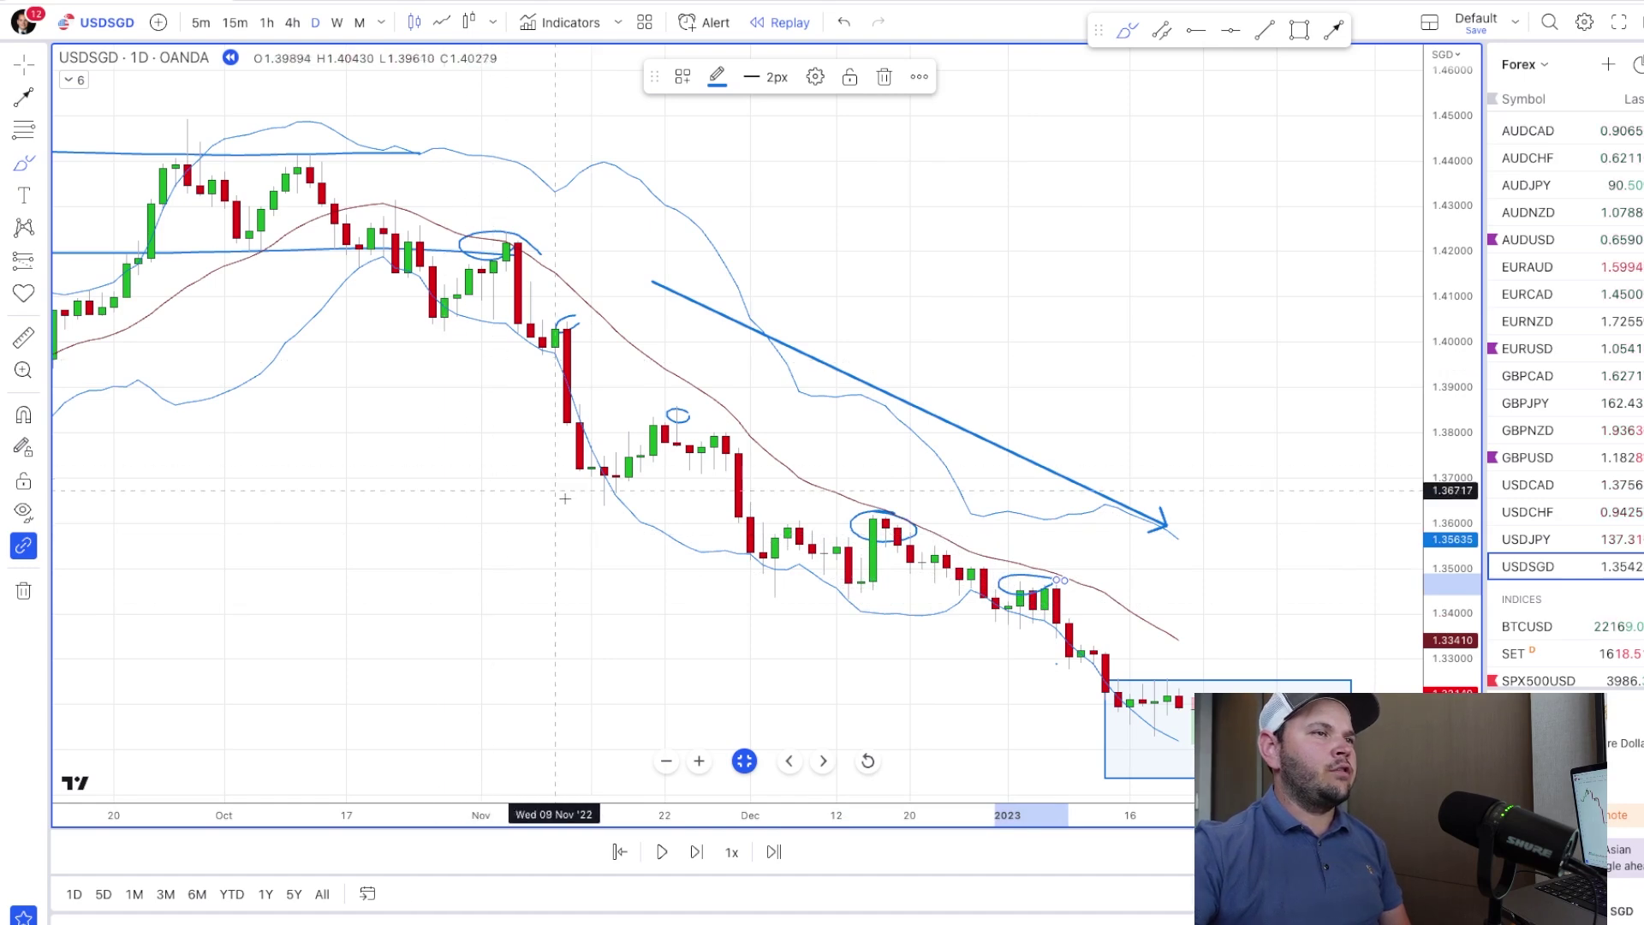
Underline the successive lower lows of the daily downtrend, from mid-November to mid-January, with brush strokes
left_click_drag(591, 467, 637, 514)
mouse_move(770, 565)
left_mouse_down()
mouse_move(786, 597)
mouse_move(909, 633)
left_mouse_up()
left_click_drag(1059, 672, 1096, 700)
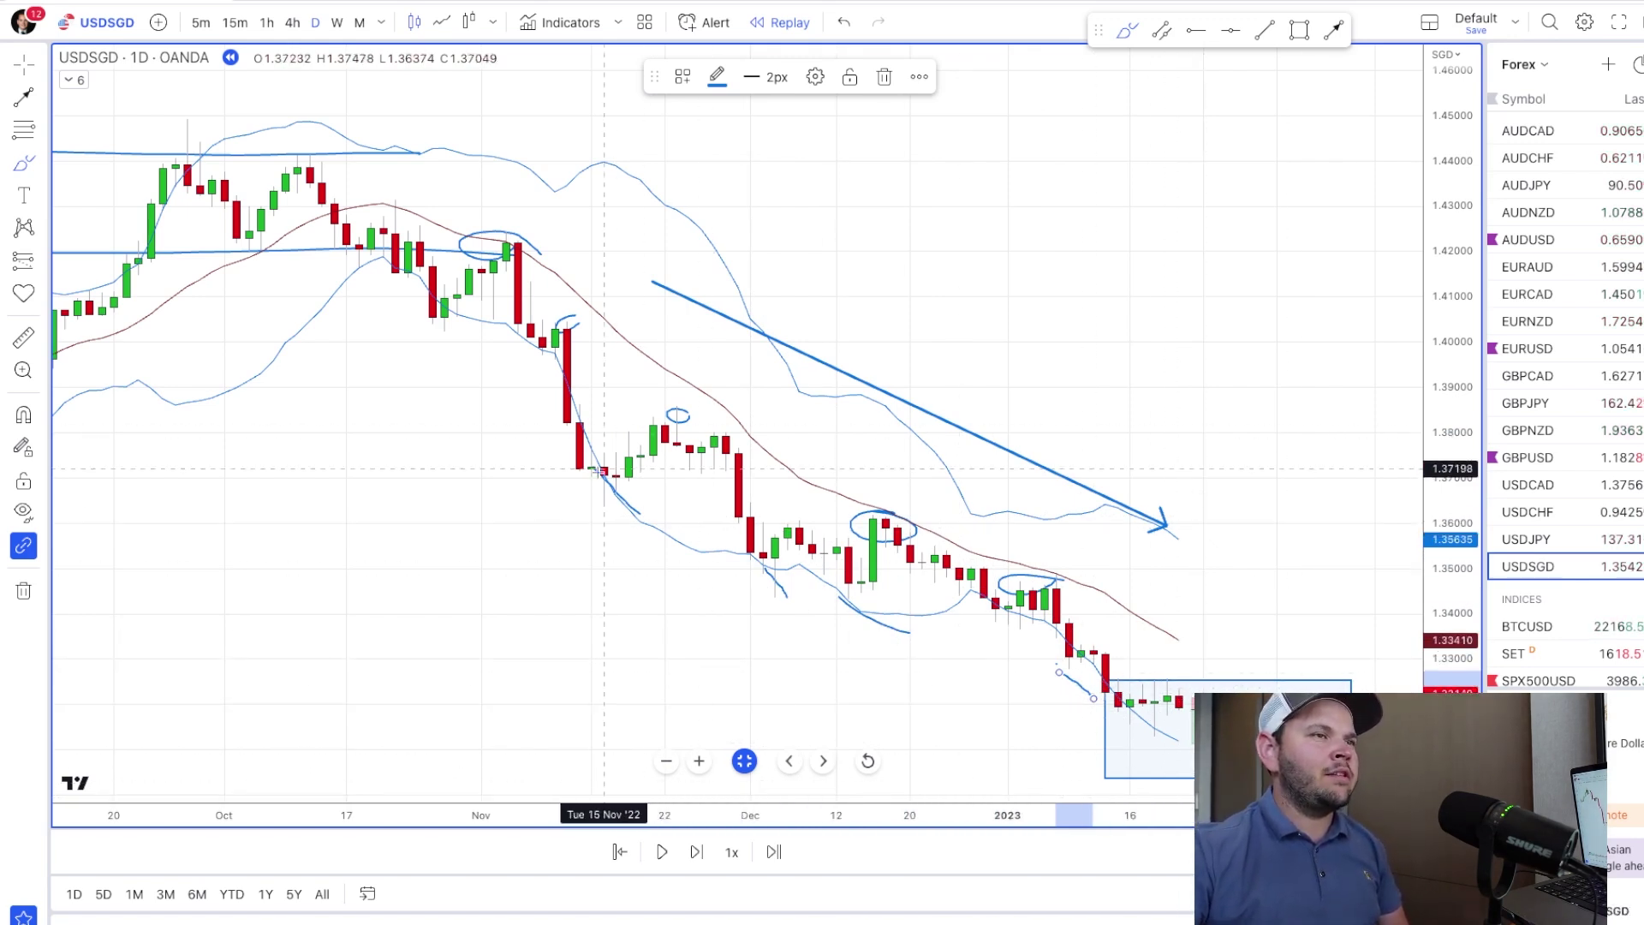
Mark the lower and upper boundaries of the late-November consolidation with two roughly horizontal brush lines
left_click_drag(595, 482, 824, 489)
left_click_drag(608, 417, 803, 423)
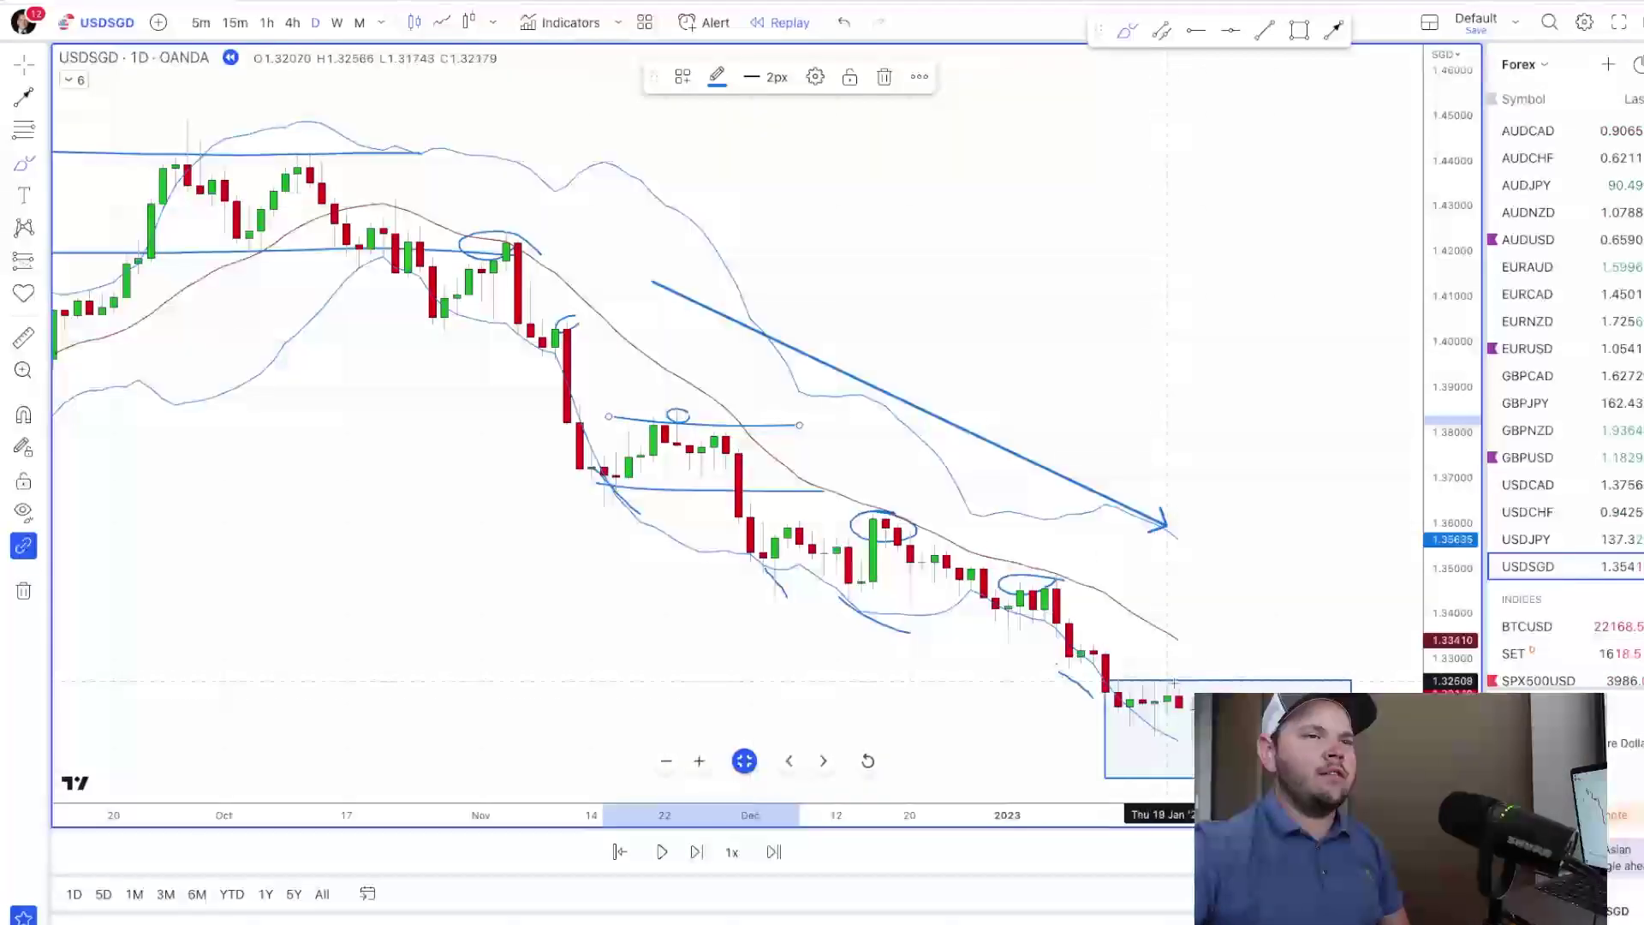
Show the 4-hour timeframe, circle the early-January highs and underline the lows that follow with brush strokes
scroll(1093, 683, "up", 3)
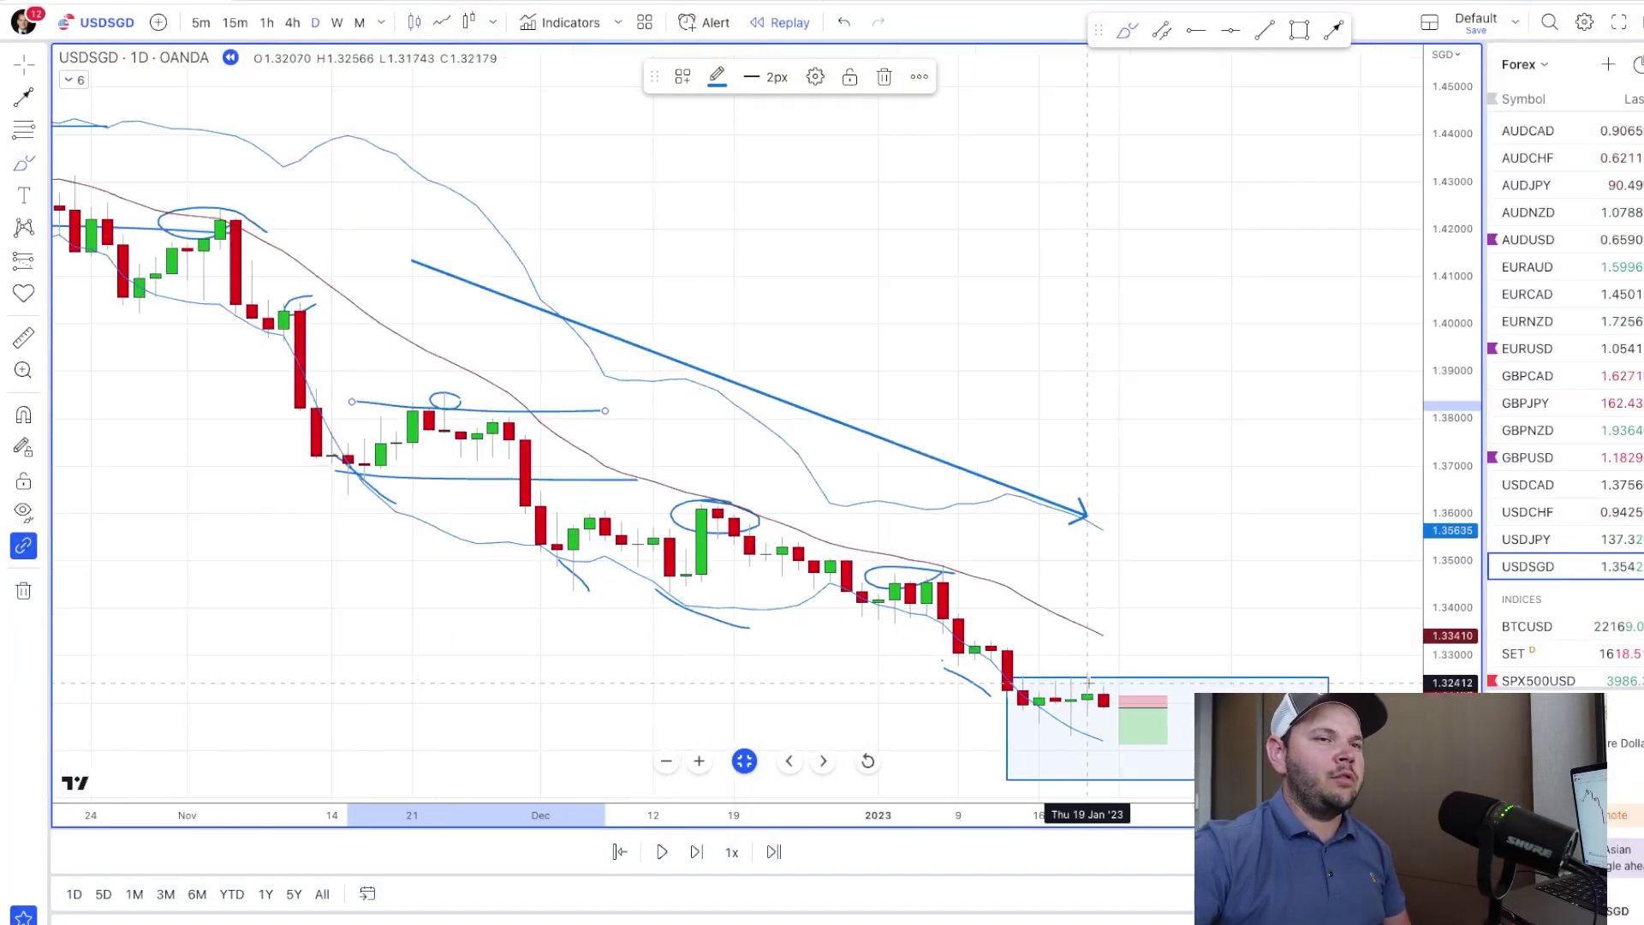
left_click(292, 22)
left_click_drag(470, 128, 974, 721)
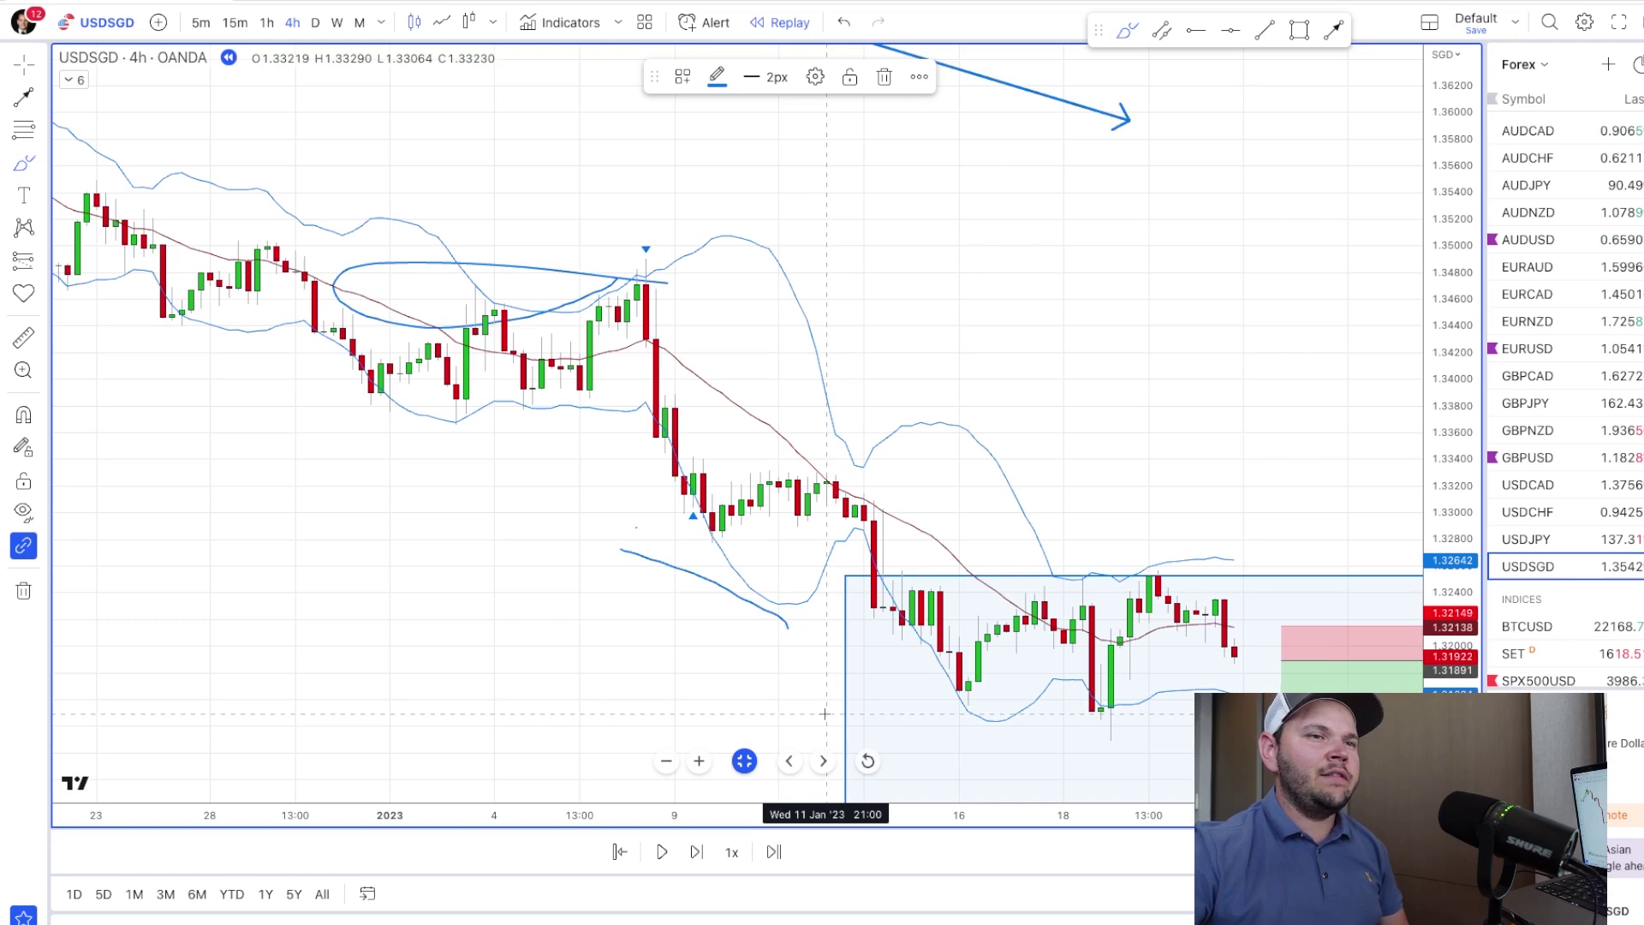
Mark the mid-January range's lower and upper boundaries with brush lines and sketch a downward arrow above it
left_click_drag(829, 712, 1233, 690)
key("Delete")
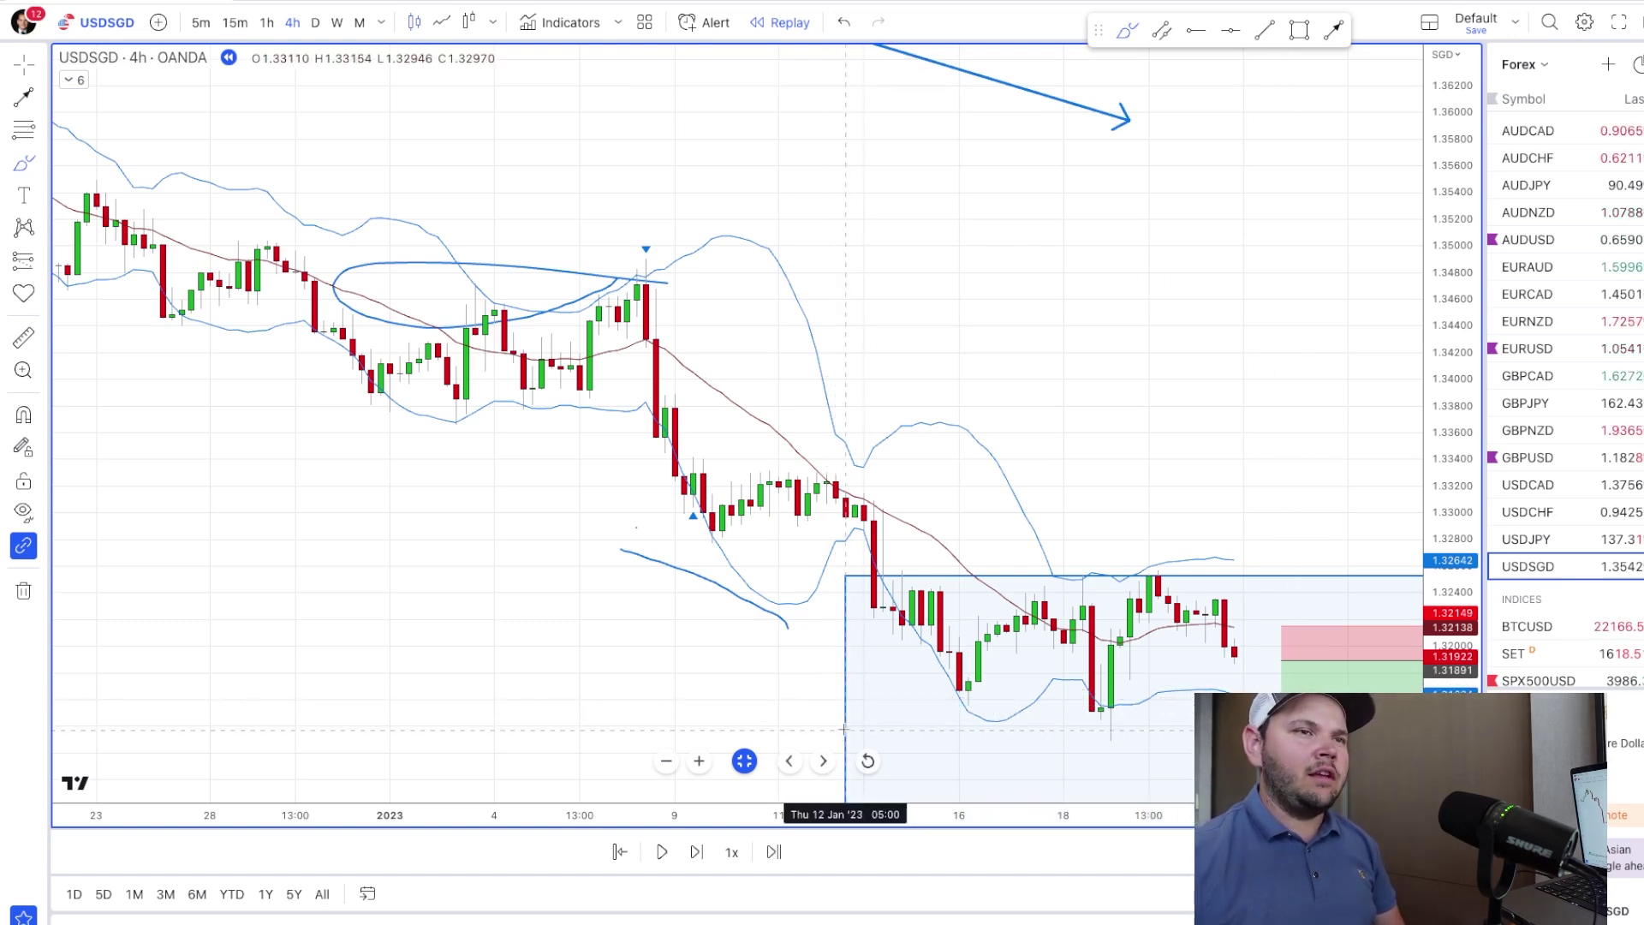
left_click_drag(843, 725, 1198, 714)
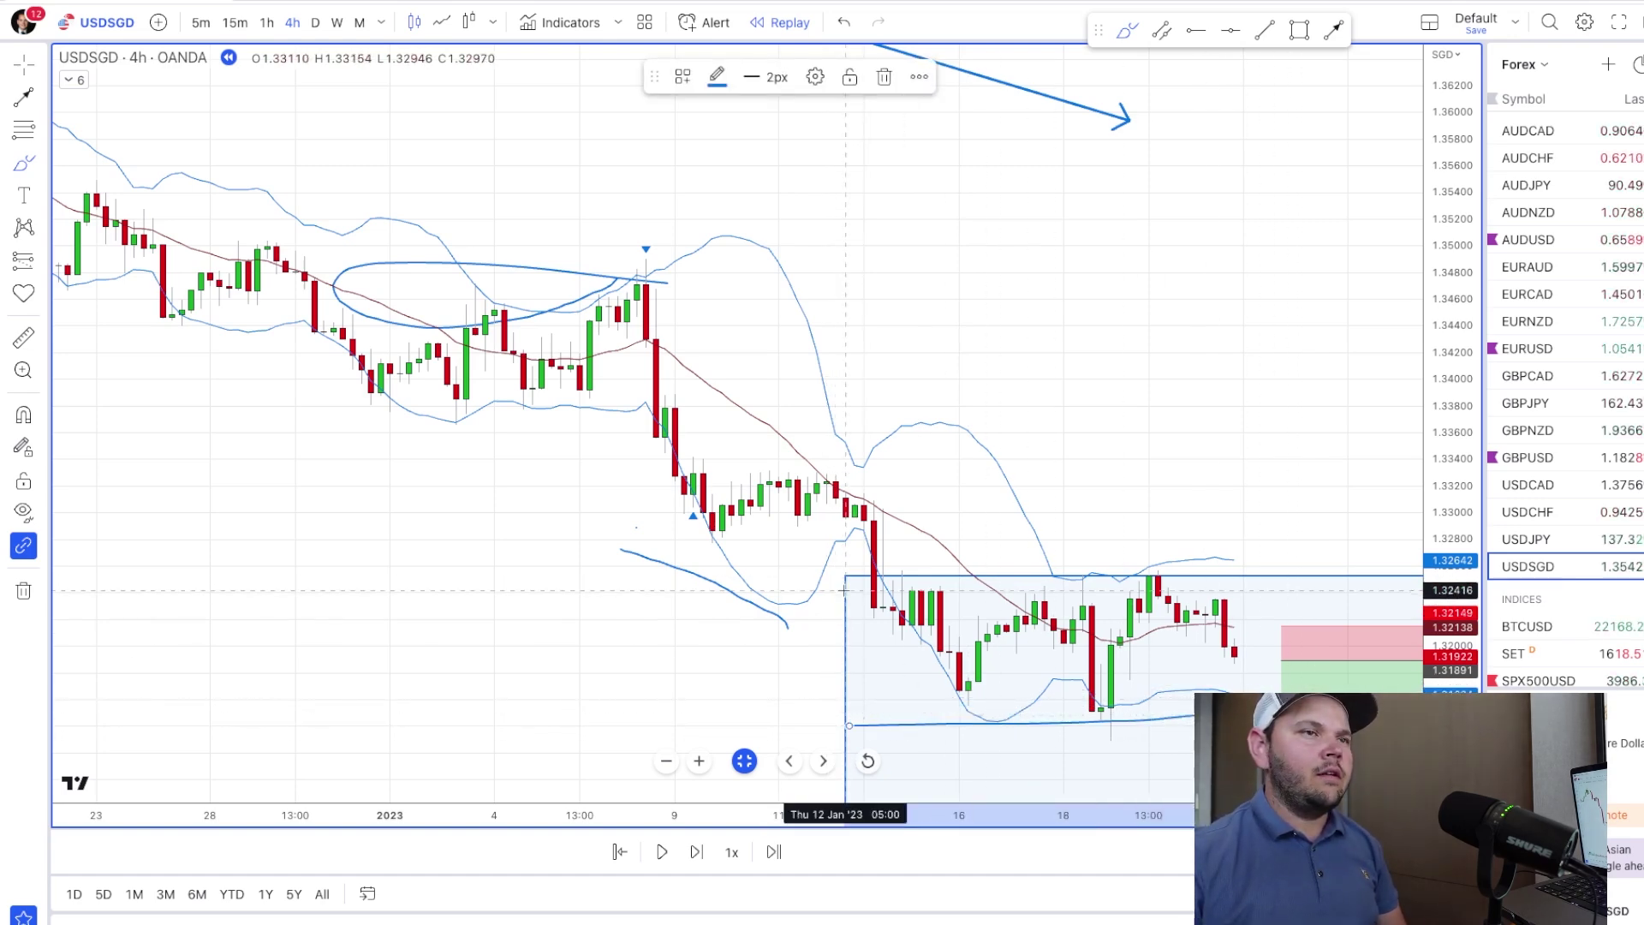
left_click_drag(845, 577, 1275, 563)
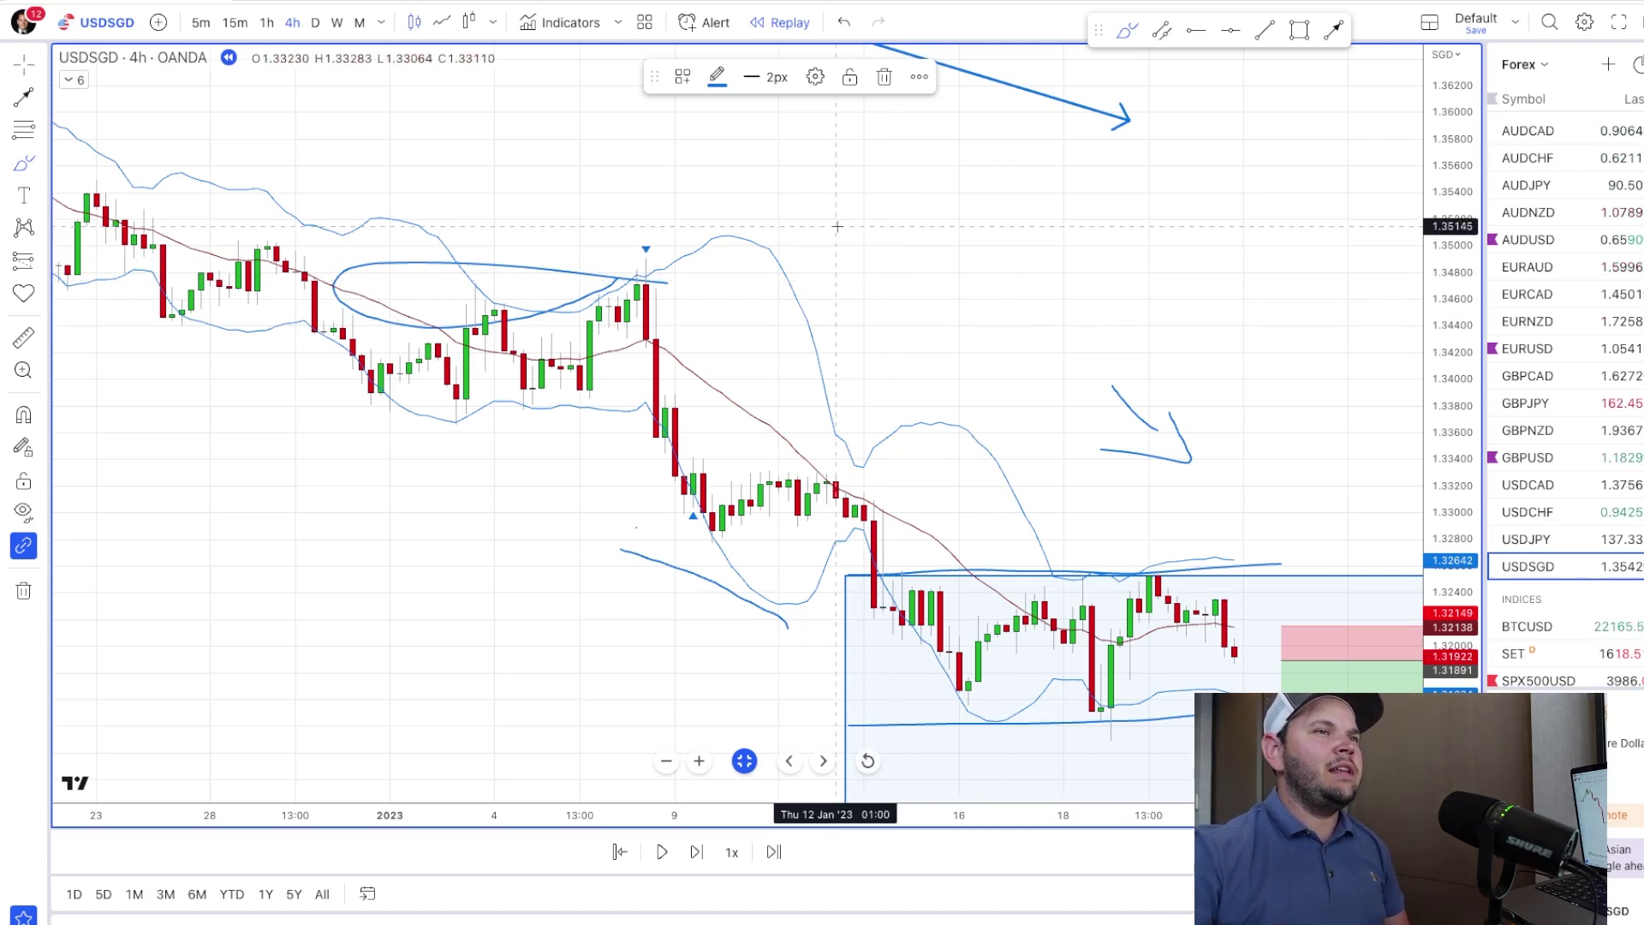
Sketch an example range in the empty chart area, with two boundaries, a zigzag breaking below, a circled entry and an upward line
left_click_drag(762, 219, 968, 223)
left_click_drag(784, 284, 987, 286)
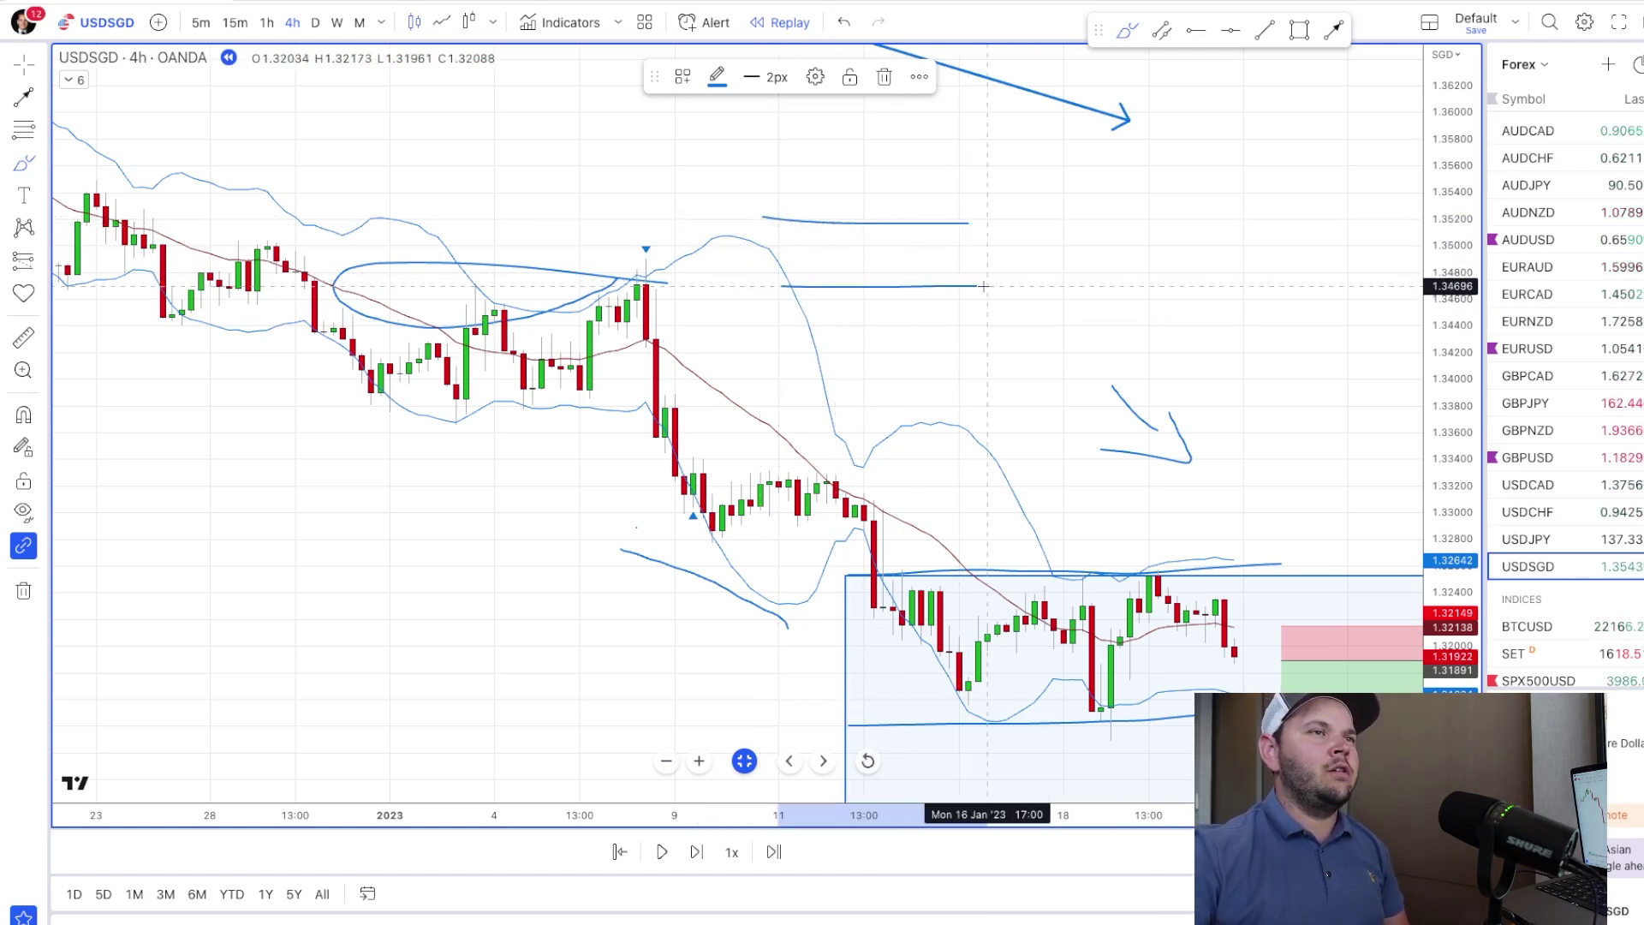
mouse_move(800, 282)
left_mouse_down()
mouse_move(854, 224)
mouse_move(881, 261)
mouse_move(914, 240)
mouse_move(968, 329)
left_mouse_up()
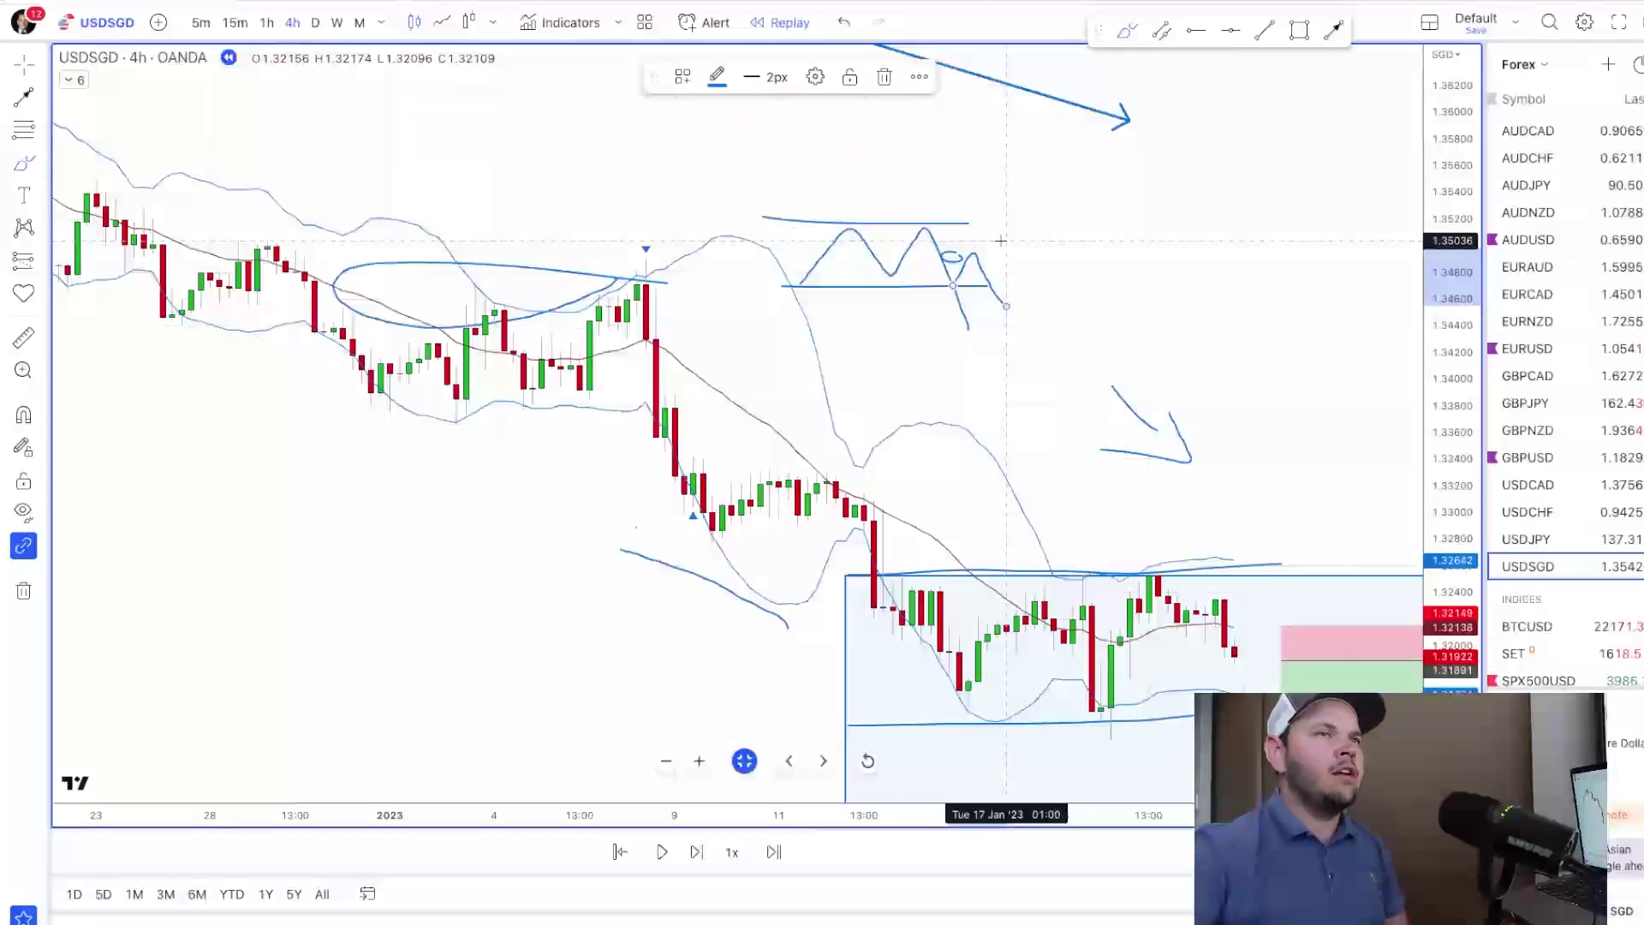
left_click_drag(949, 257, 1025, 181)
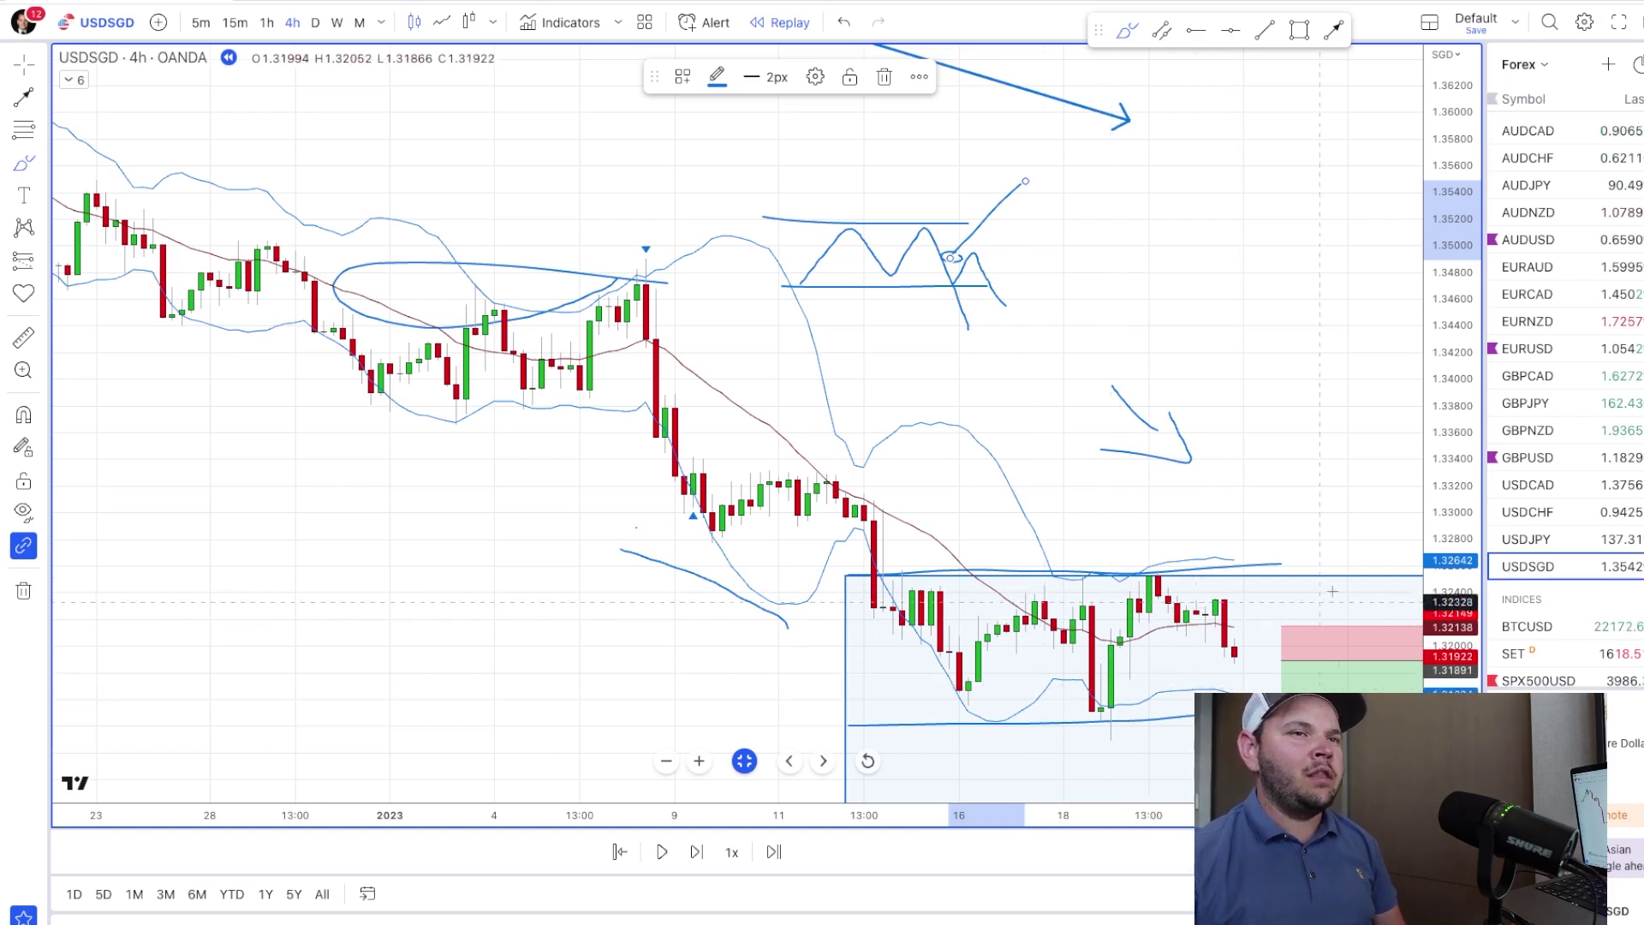
Circle the latest bearish candles inside the range on the 4-hour chart
left_click(1220, 634)
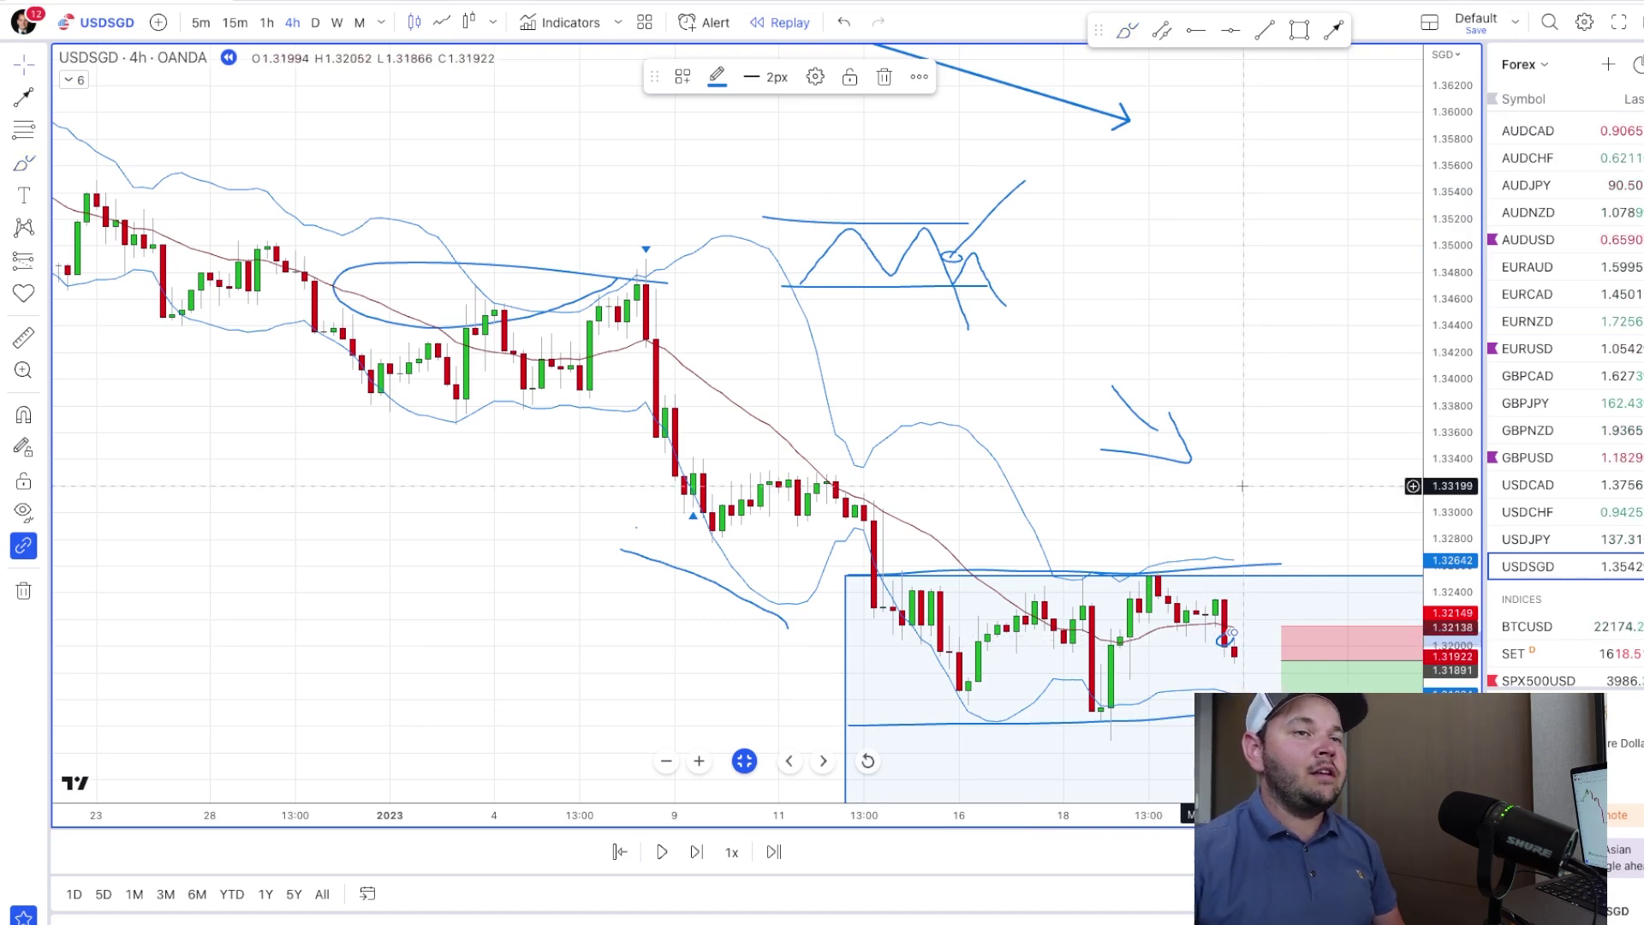
left_click(1154, 548)
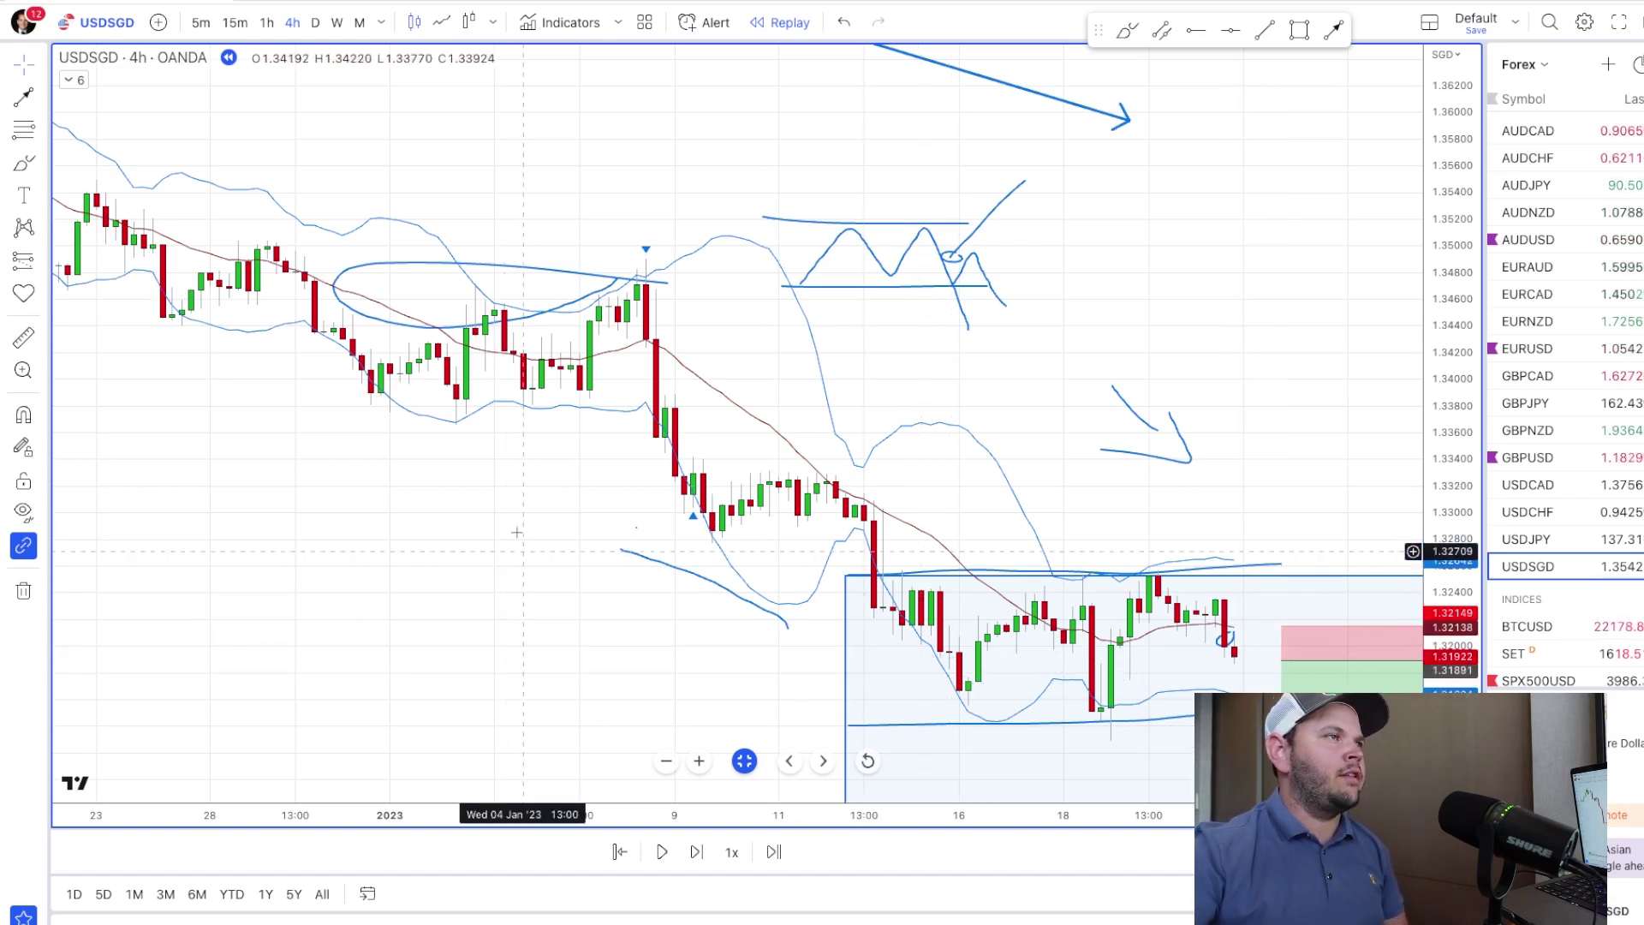
On the 1-hour chart, mark levels near 1.3223, 1.3247 and 1.3202 around the 17 January signal and 1.3167 on 18 January with brush lines
left_click(266, 24)
scroll(826, 663, "up", 5)
scroll(826, 663, "down", 2)
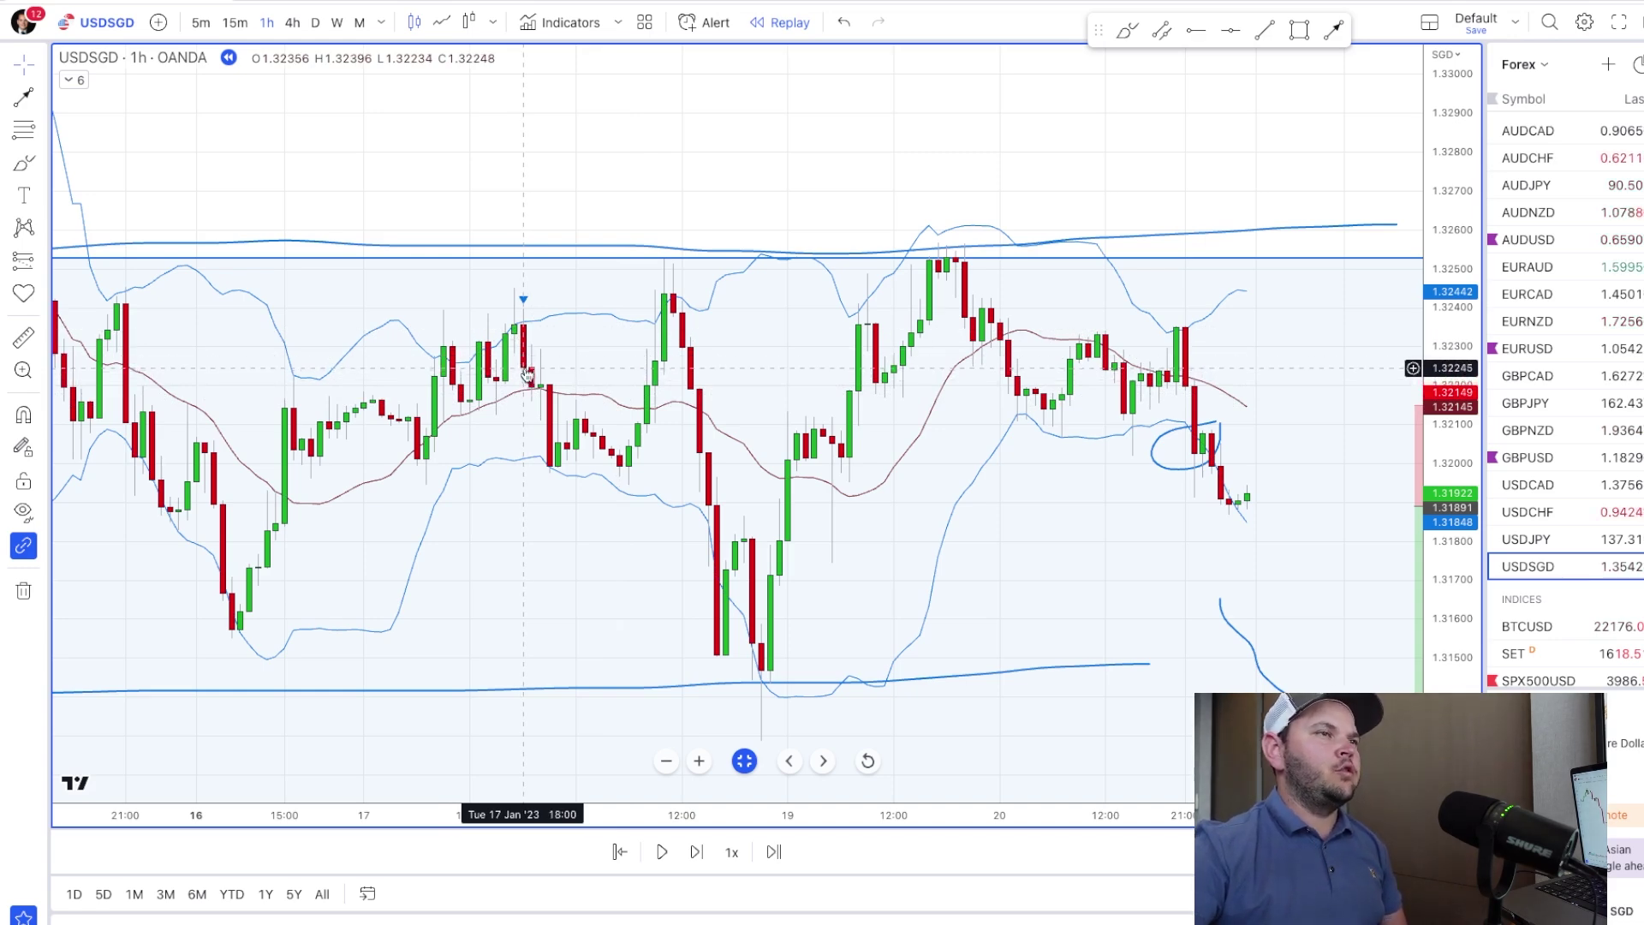
scroll(400, 411, "up", 2)
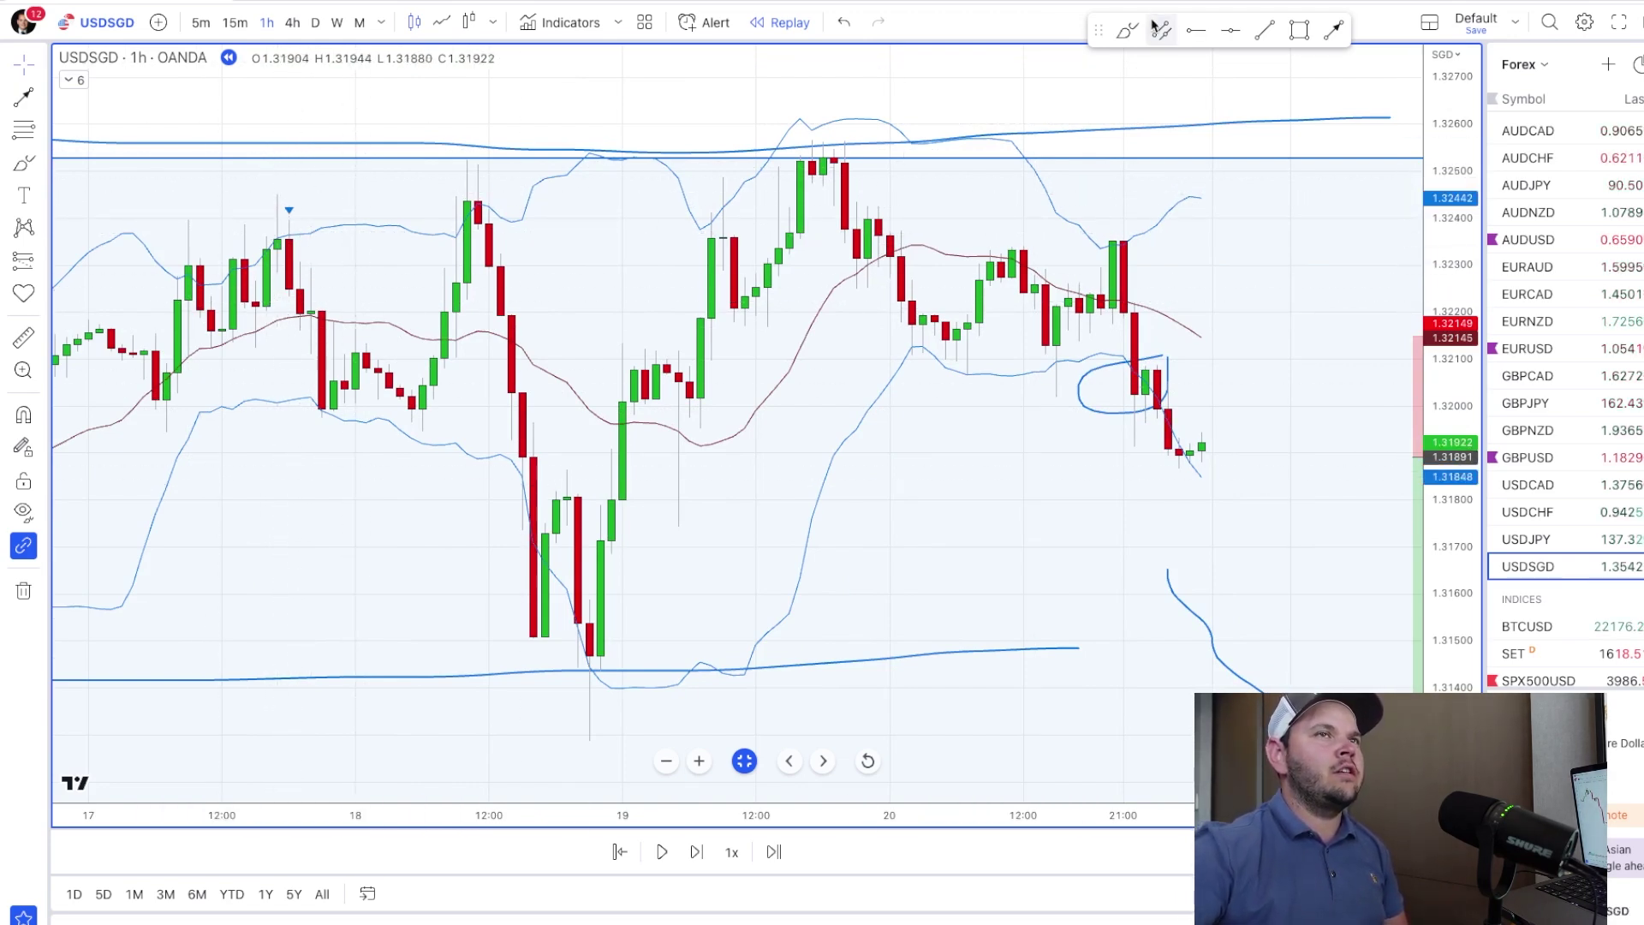
left_click_drag(281, 299, 334, 299)
left_click_drag(259, 186, 344, 187)
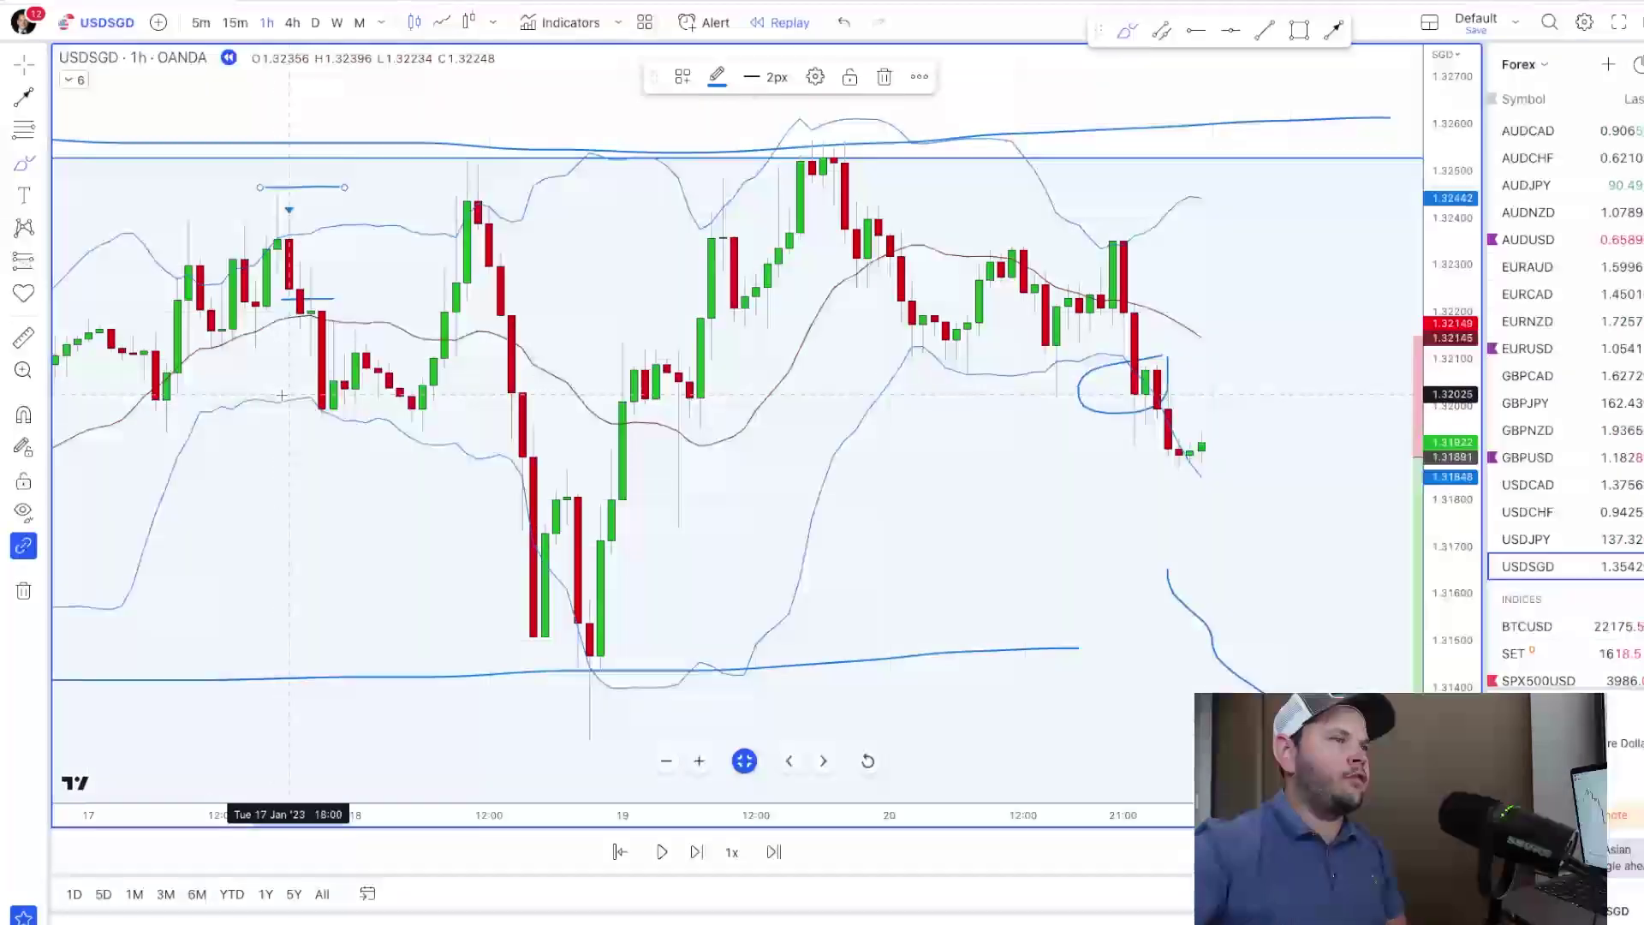
left_click_drag(281, 396, 366, 395)
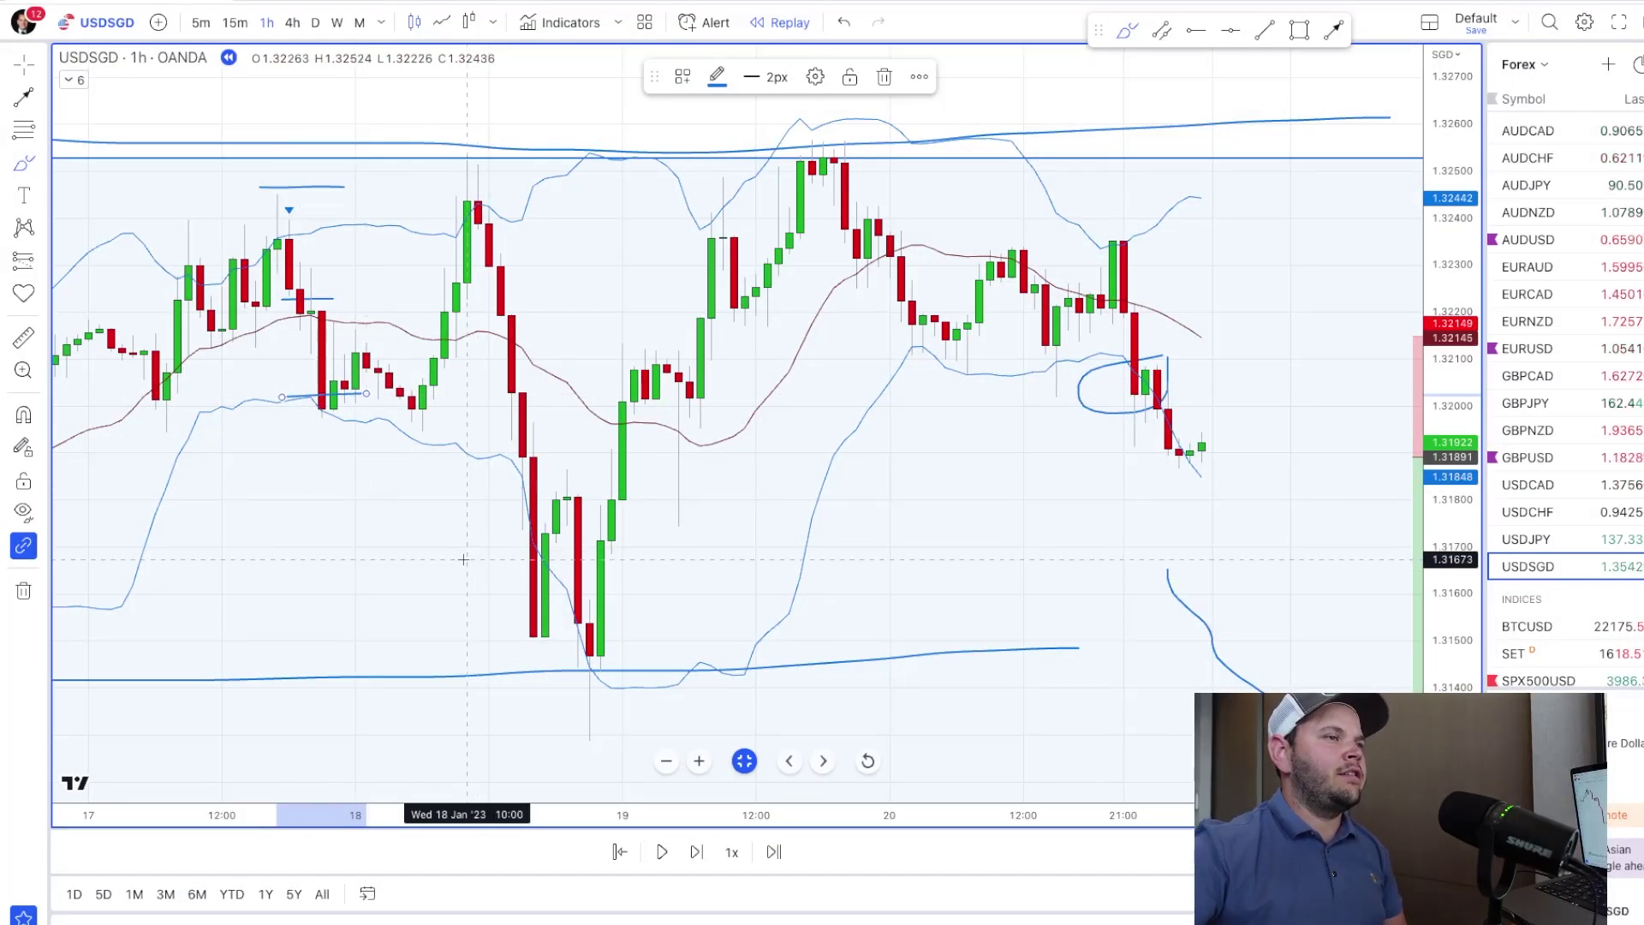
left_click_drag(471, 559, 589, 562)
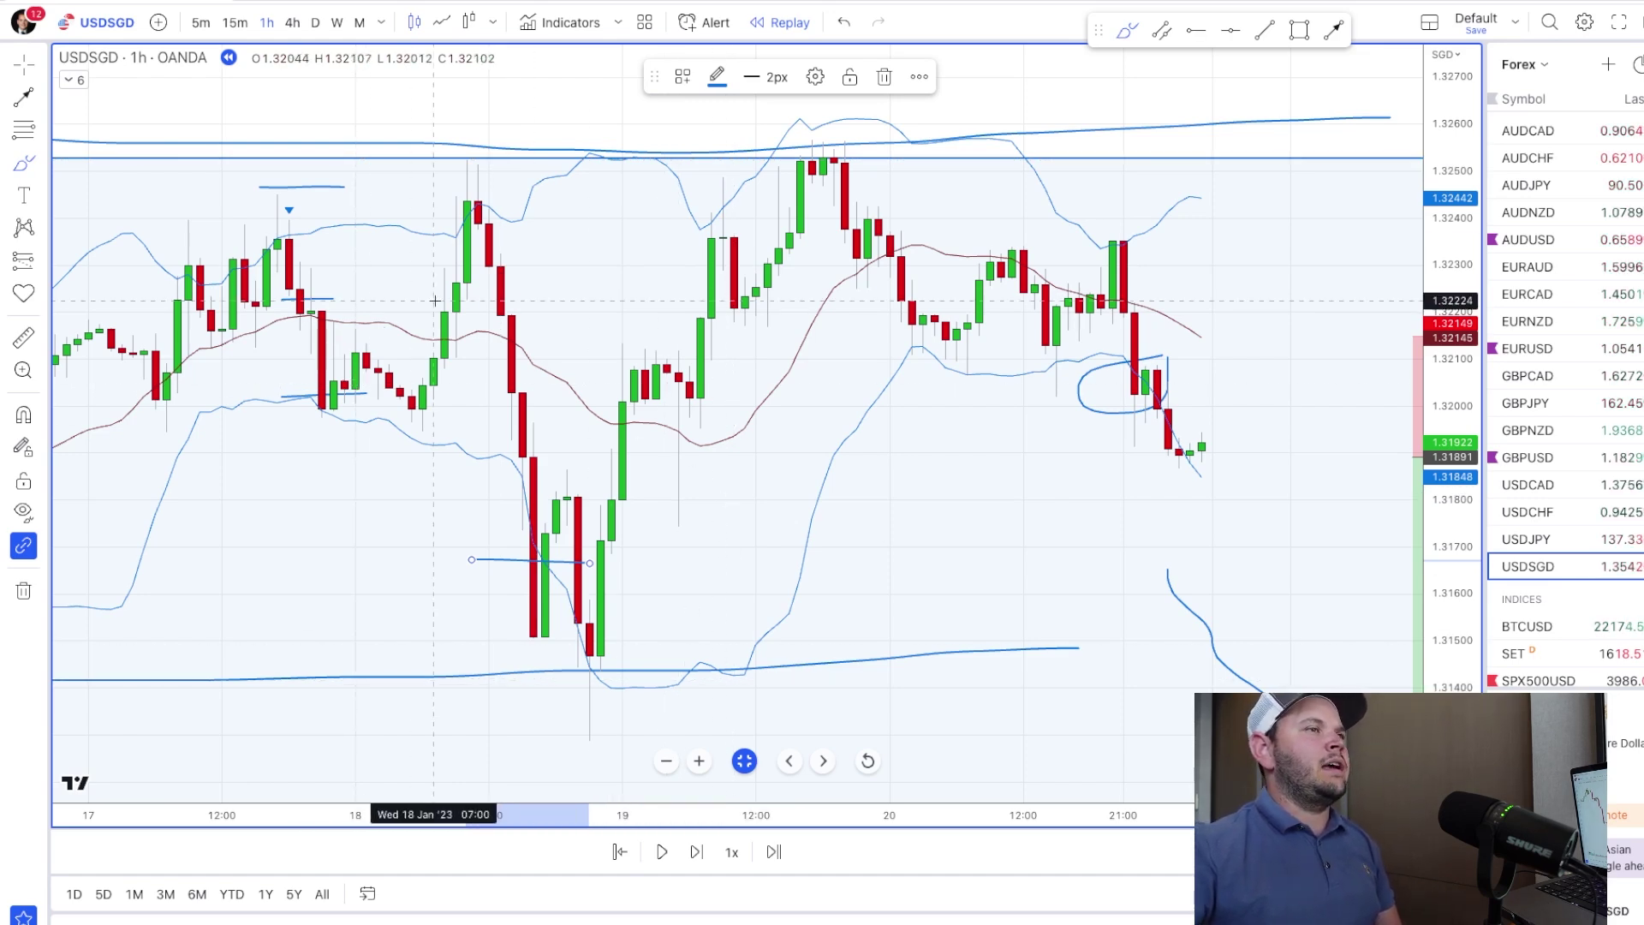
Try a short position on the 17 January signal with entry 1.32228, stop 1.32461 and target 1.31996, and delete it
left_click(40, 260)
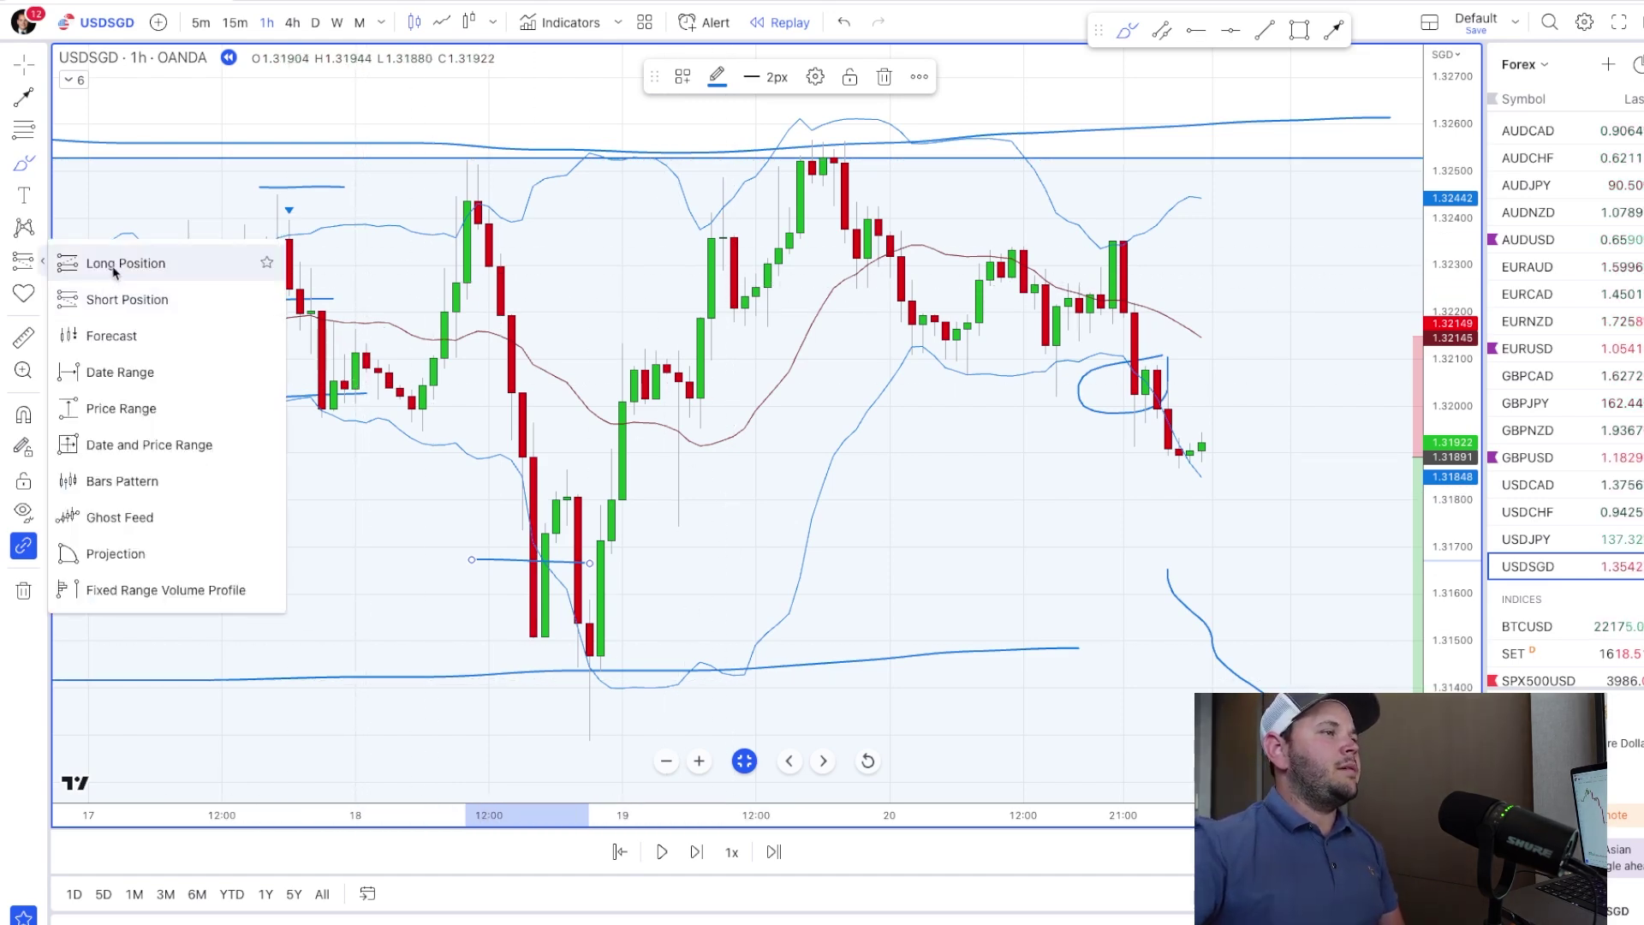
left_click(113, 265)
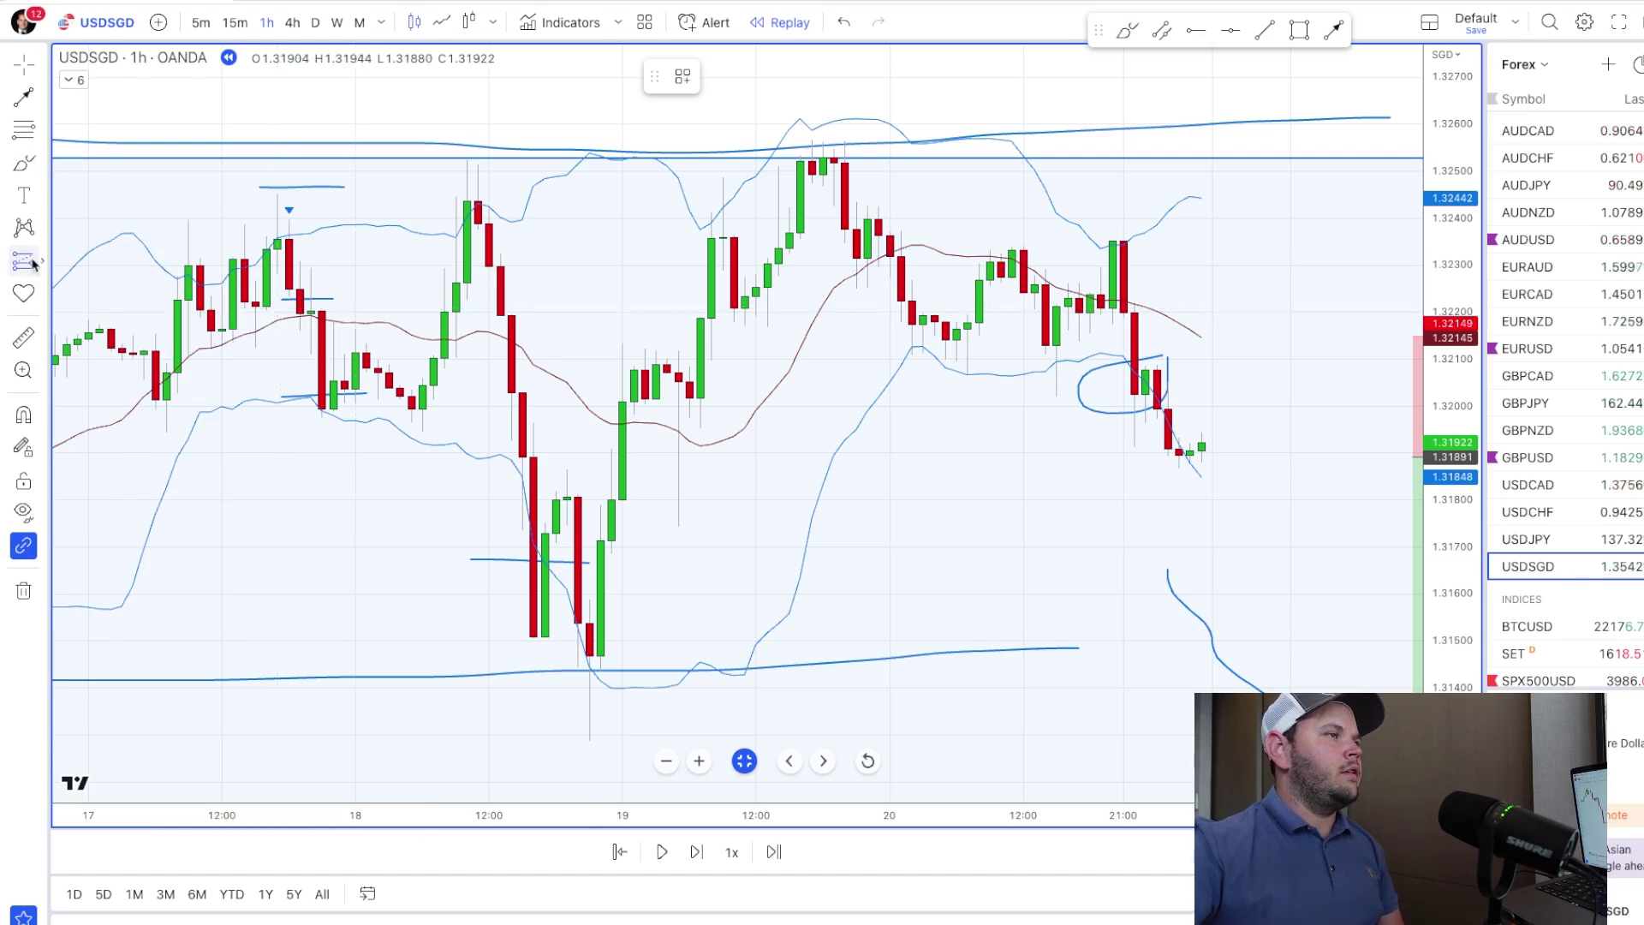
left_click(40, 261)
left_click(94, 297)
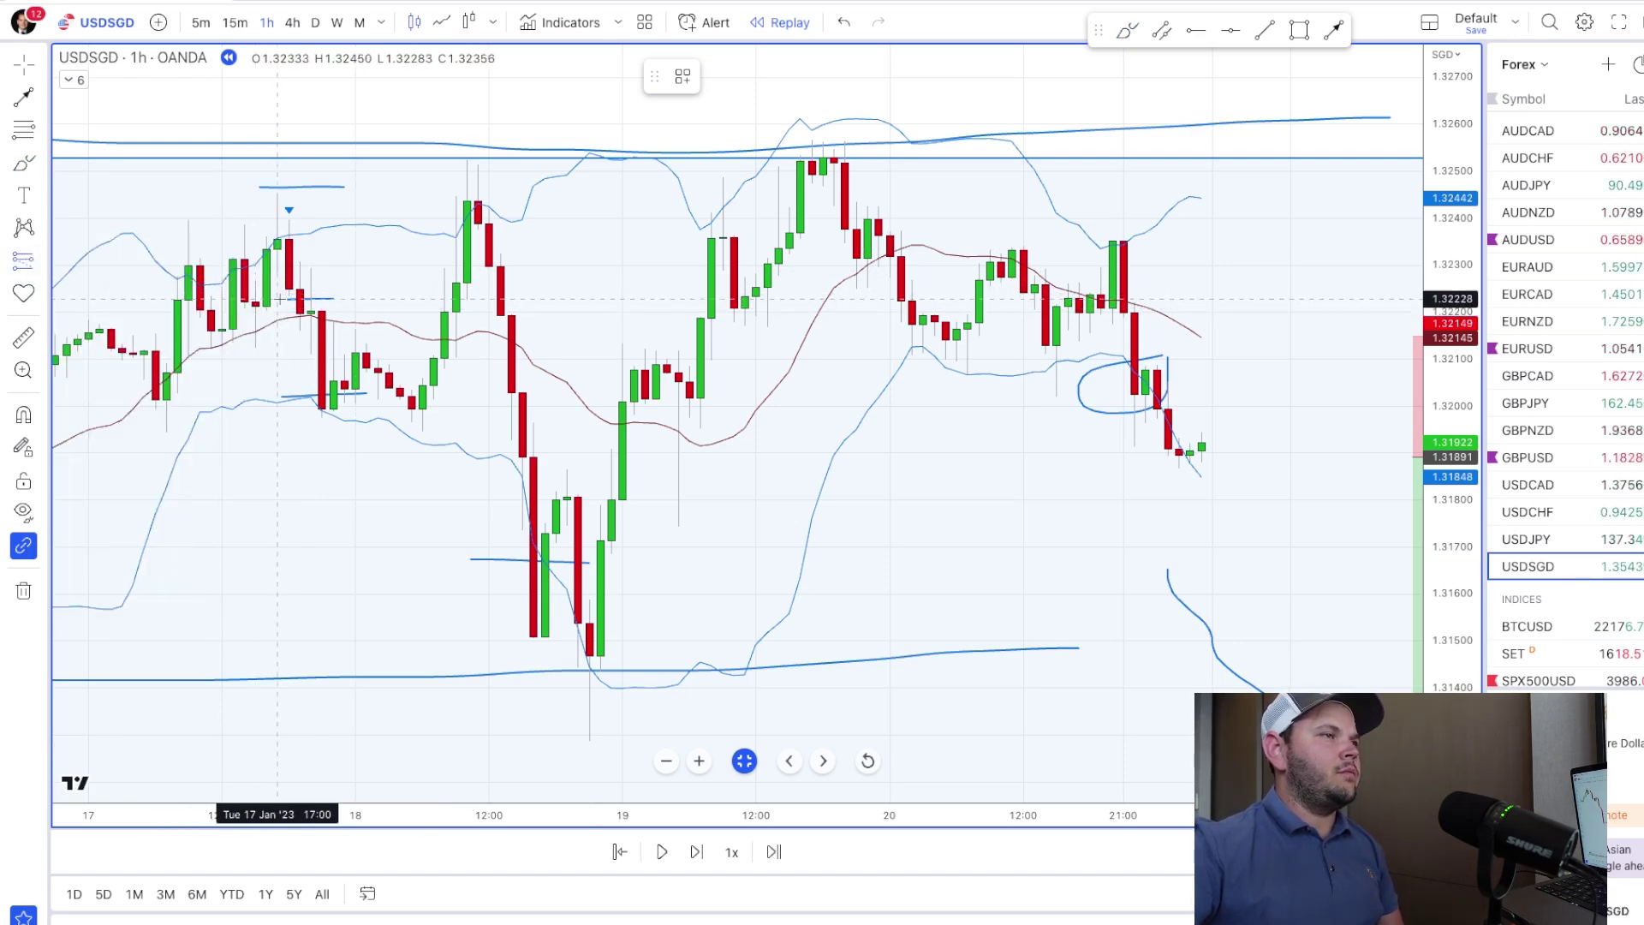
left_click(278, 299)
left_click_drag(282, 300, 304, 294)
left_click_drag(278, 419, 275, 408)
left_click(286, 543)
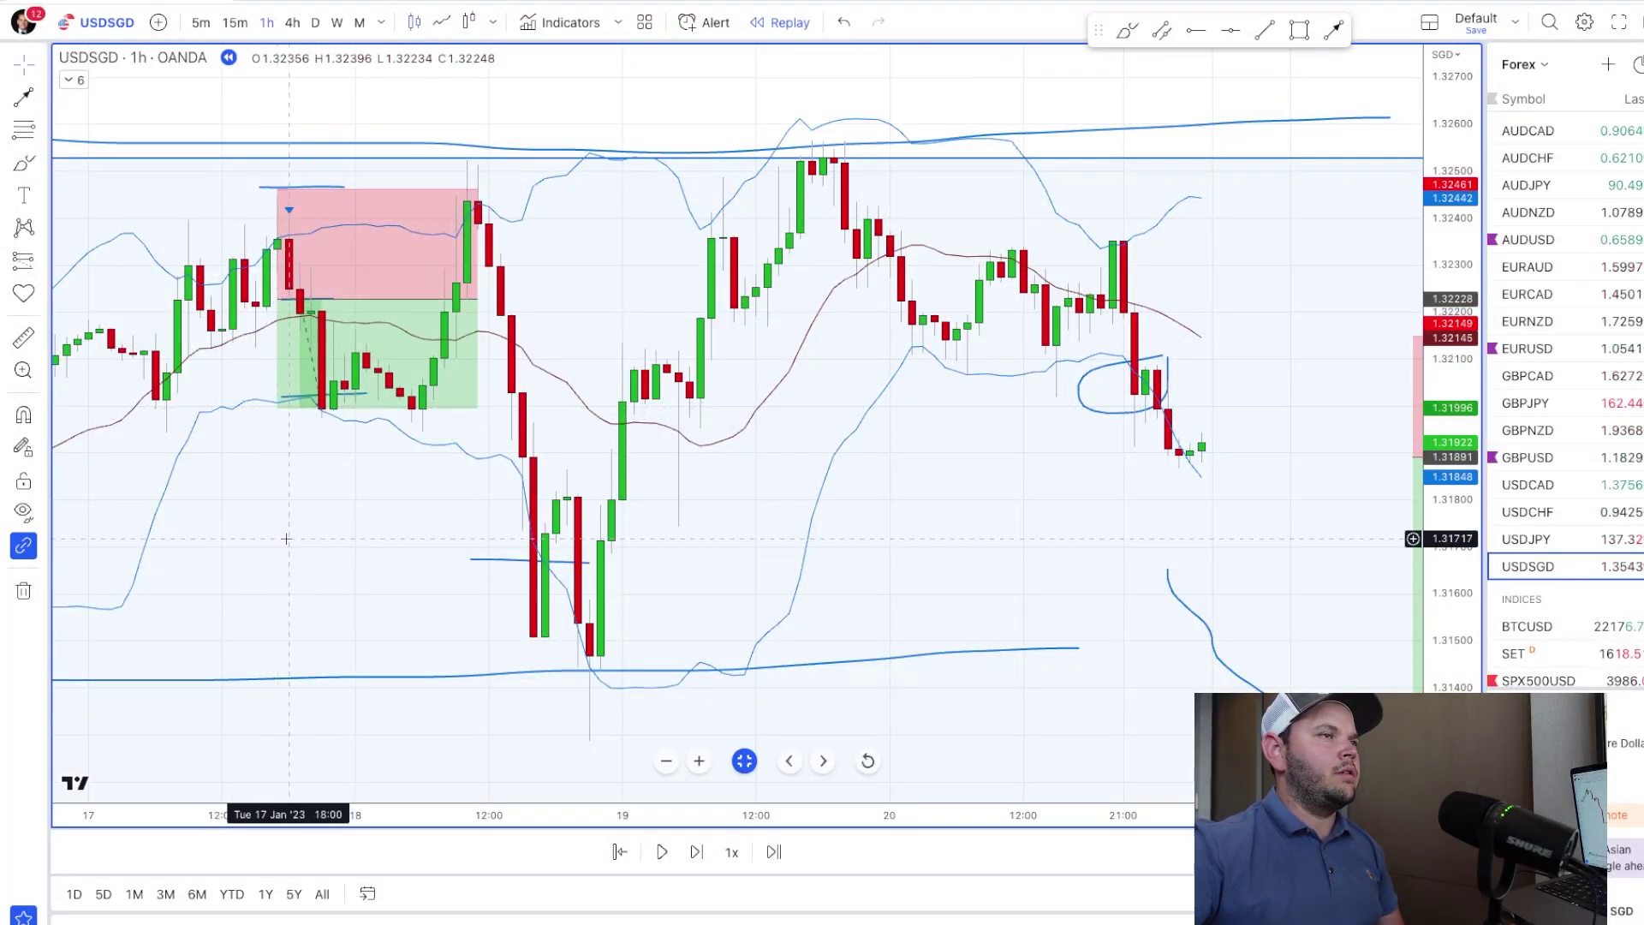
left_click(359, 402)
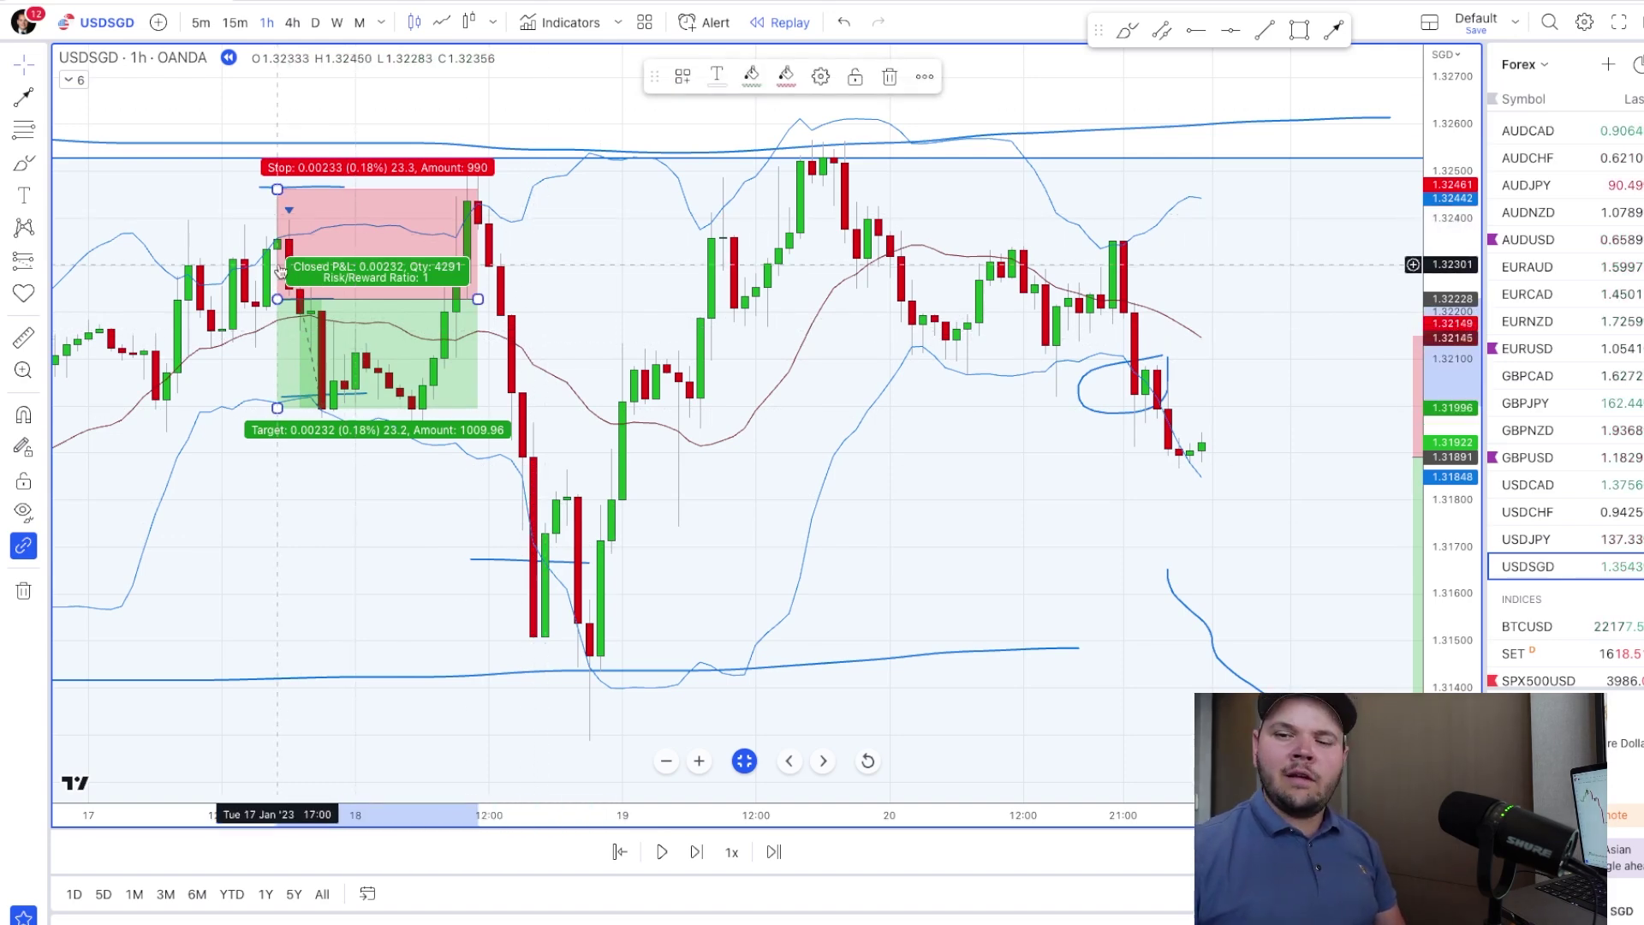
key("Delete")
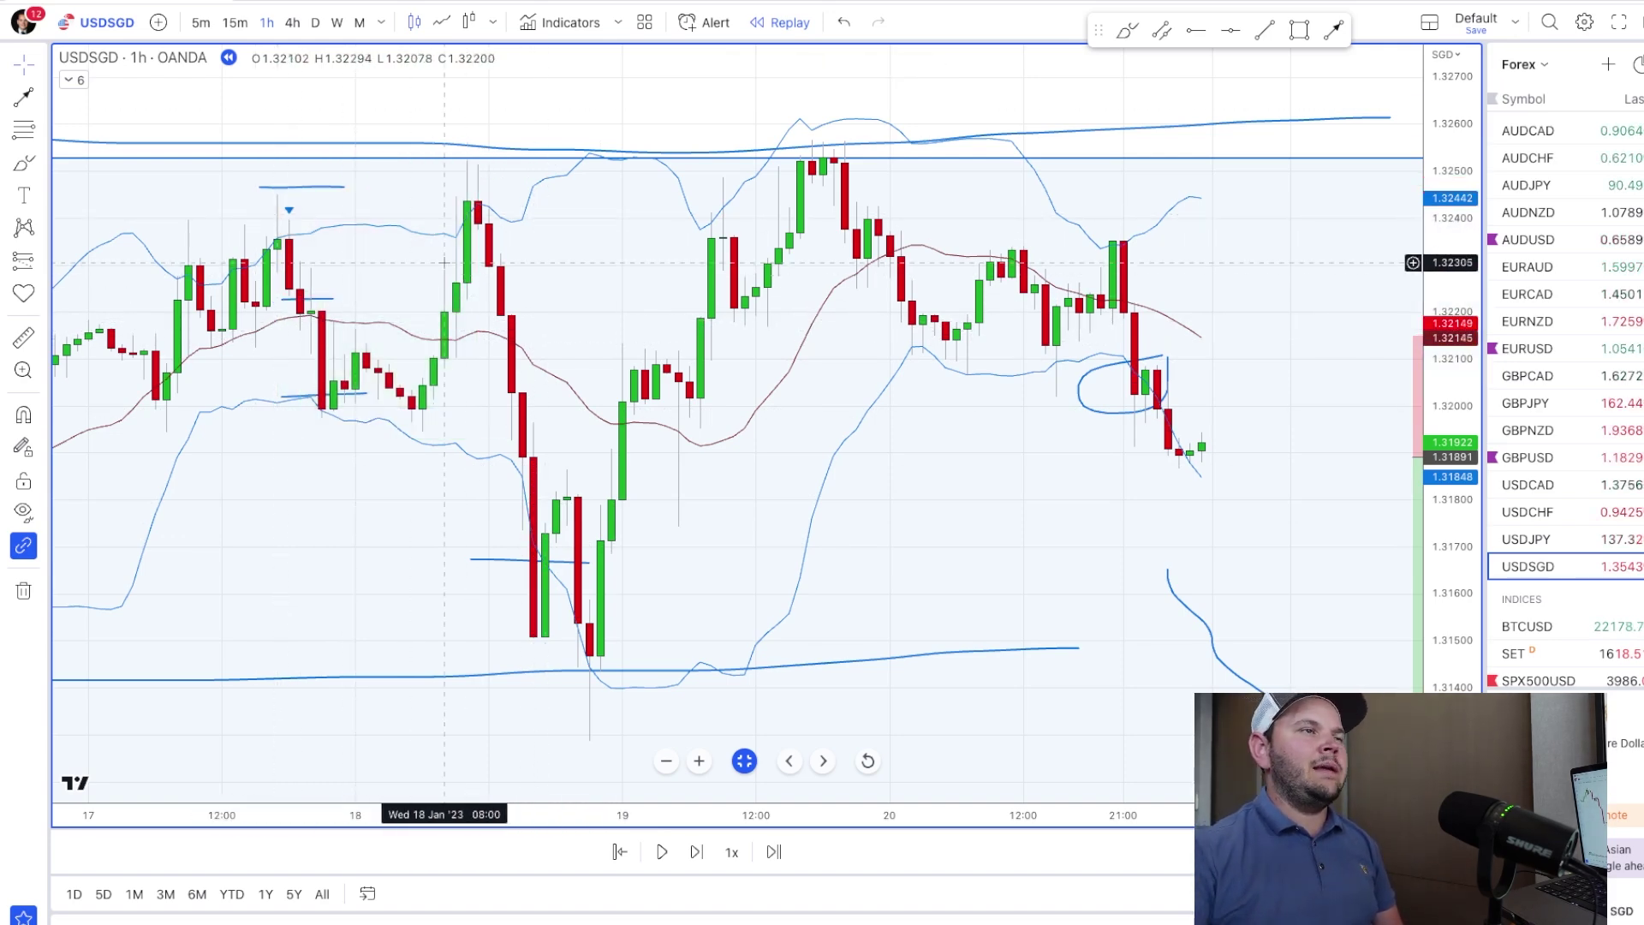
Shift the start of the student's short position to the 24 January 00:00 candle
scroll(789, 579, "up", 1)
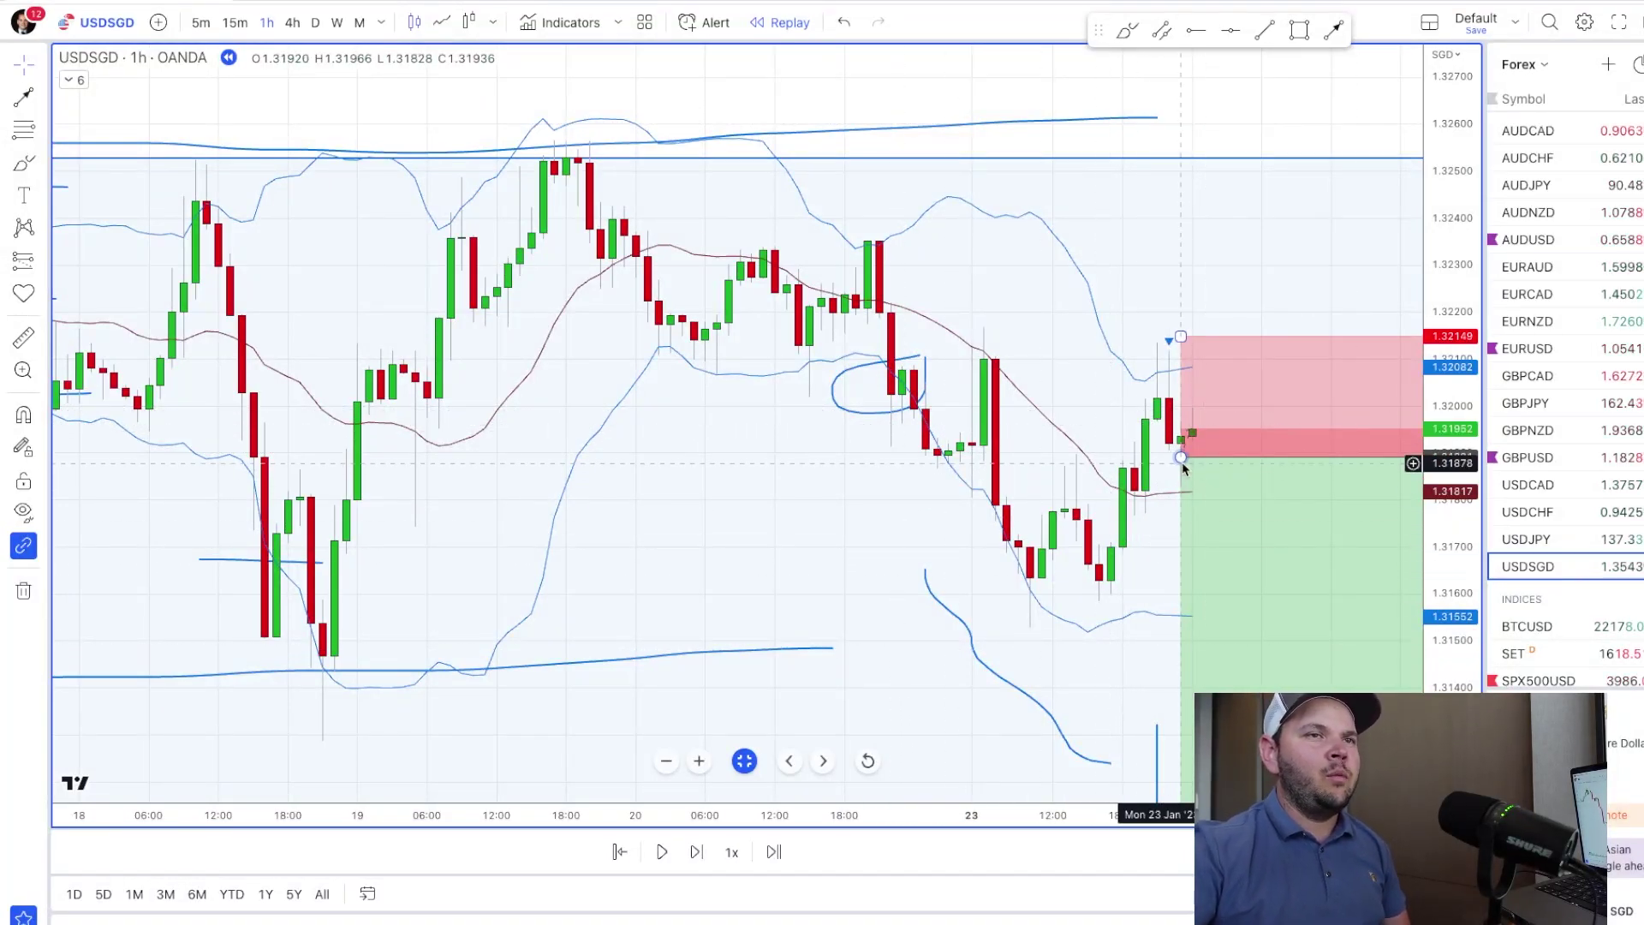
left_click_drag(1207, 466, 1222, 469)
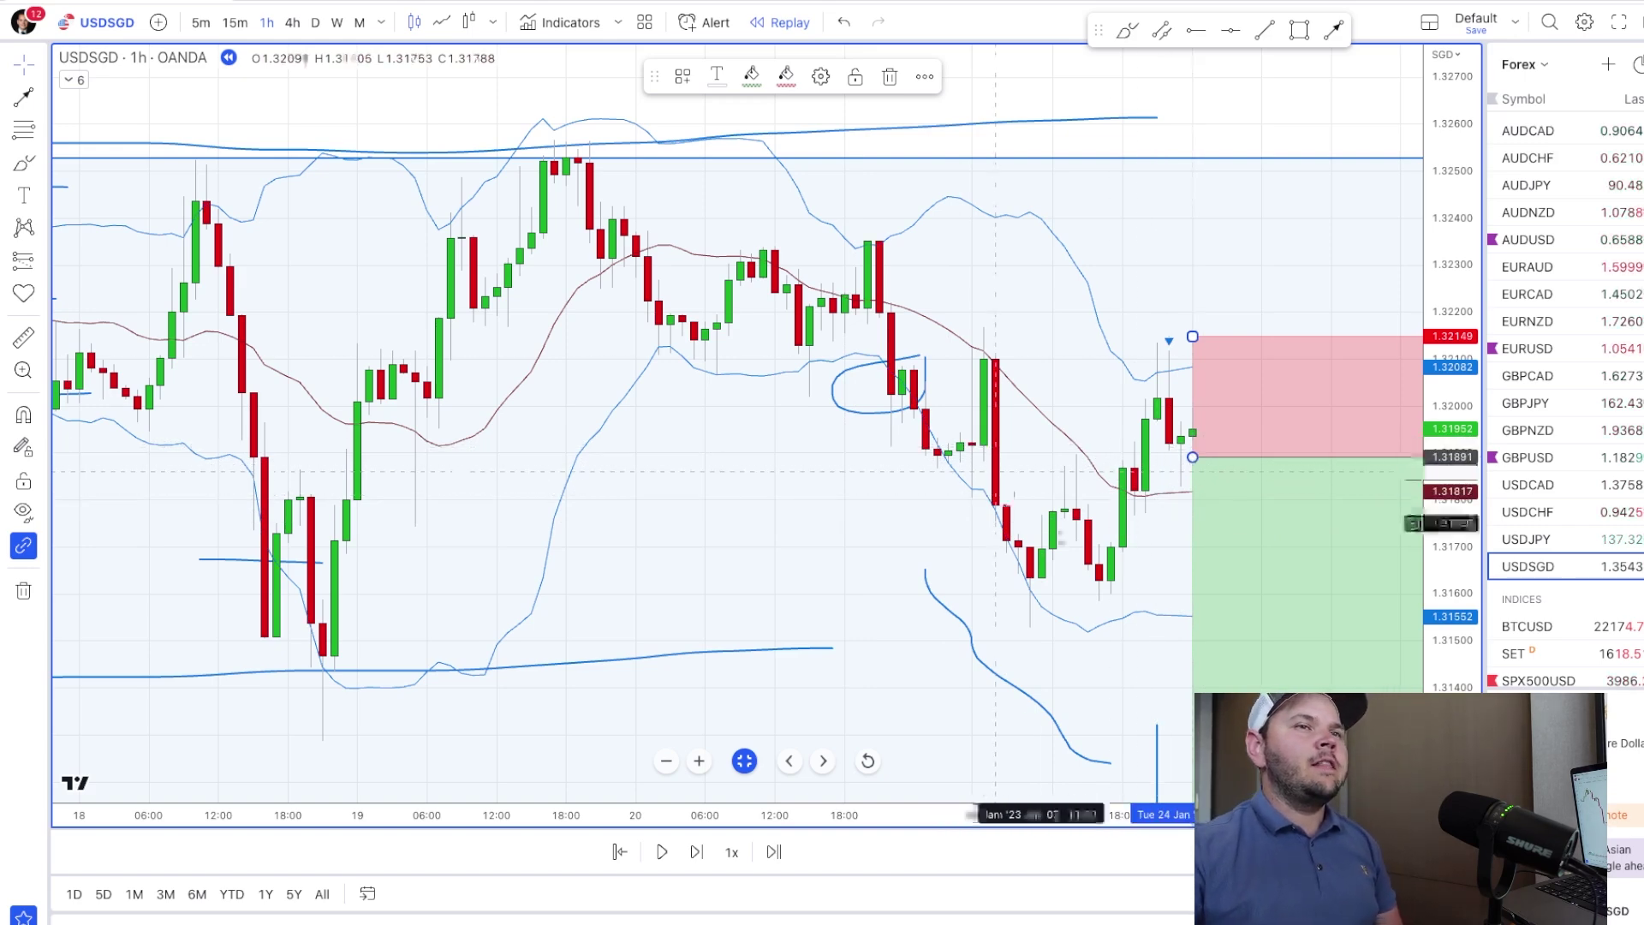
Sketch a rising and falling arrow above the 23 January candles, with small candle shapes and an x beside it
left_click(1117, 30)
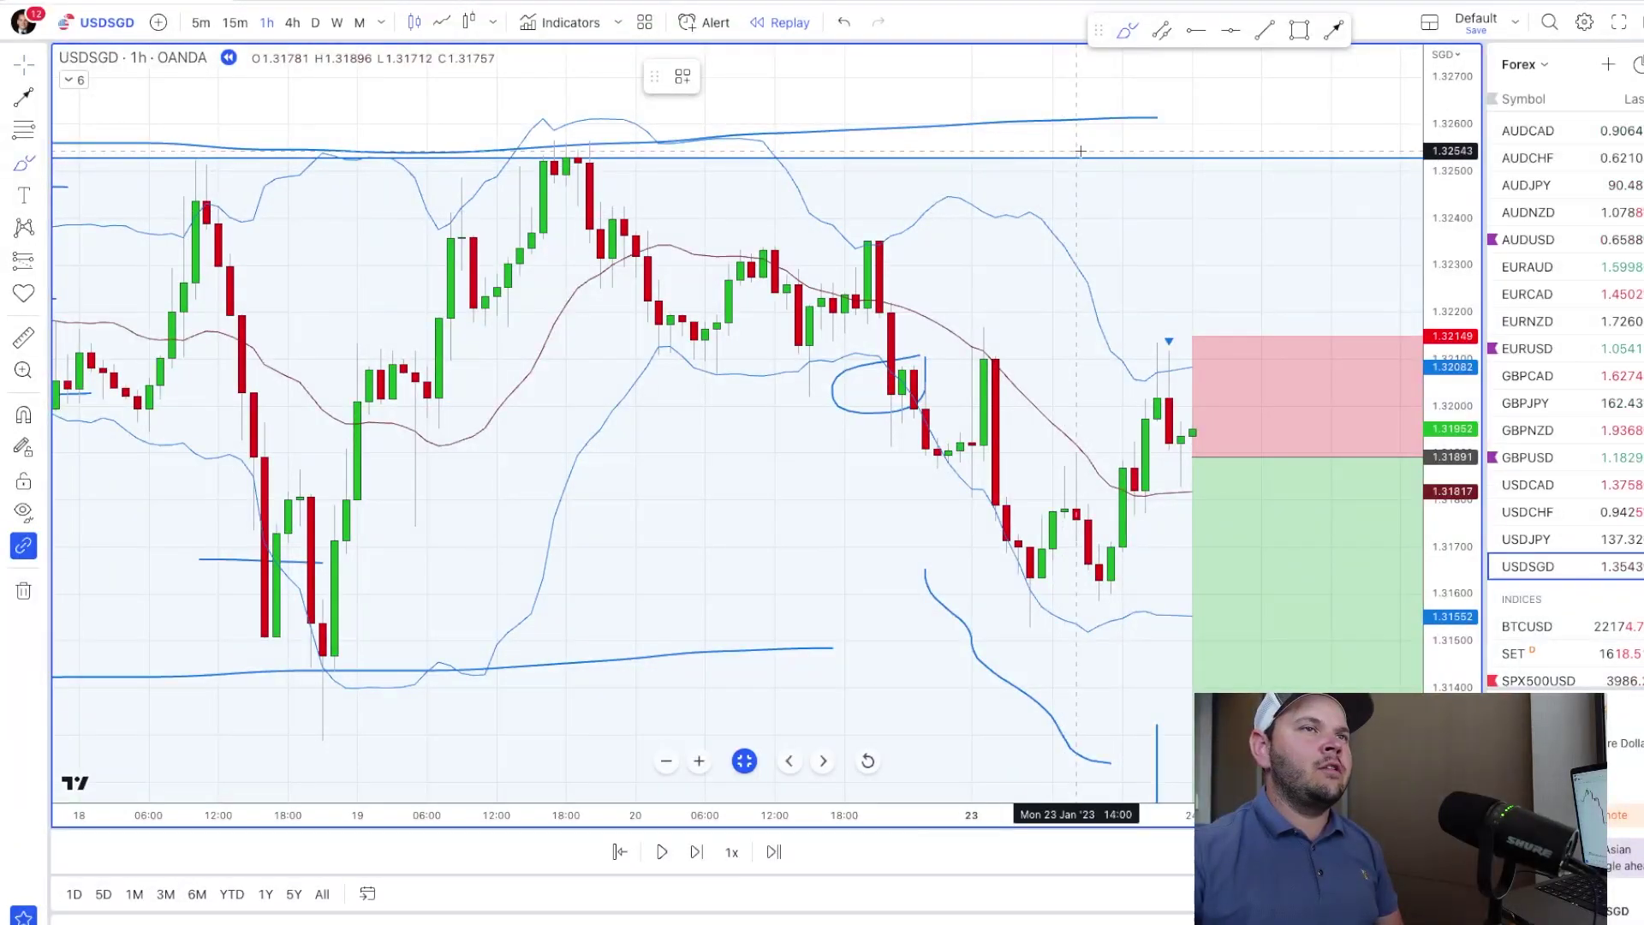
mouse_move(1040, 286)
left_mouse_down()
mouse_move(1117, 209)
mouse_move(1178, 283)
mouse_move(1192, 243)
left_mouse_up()
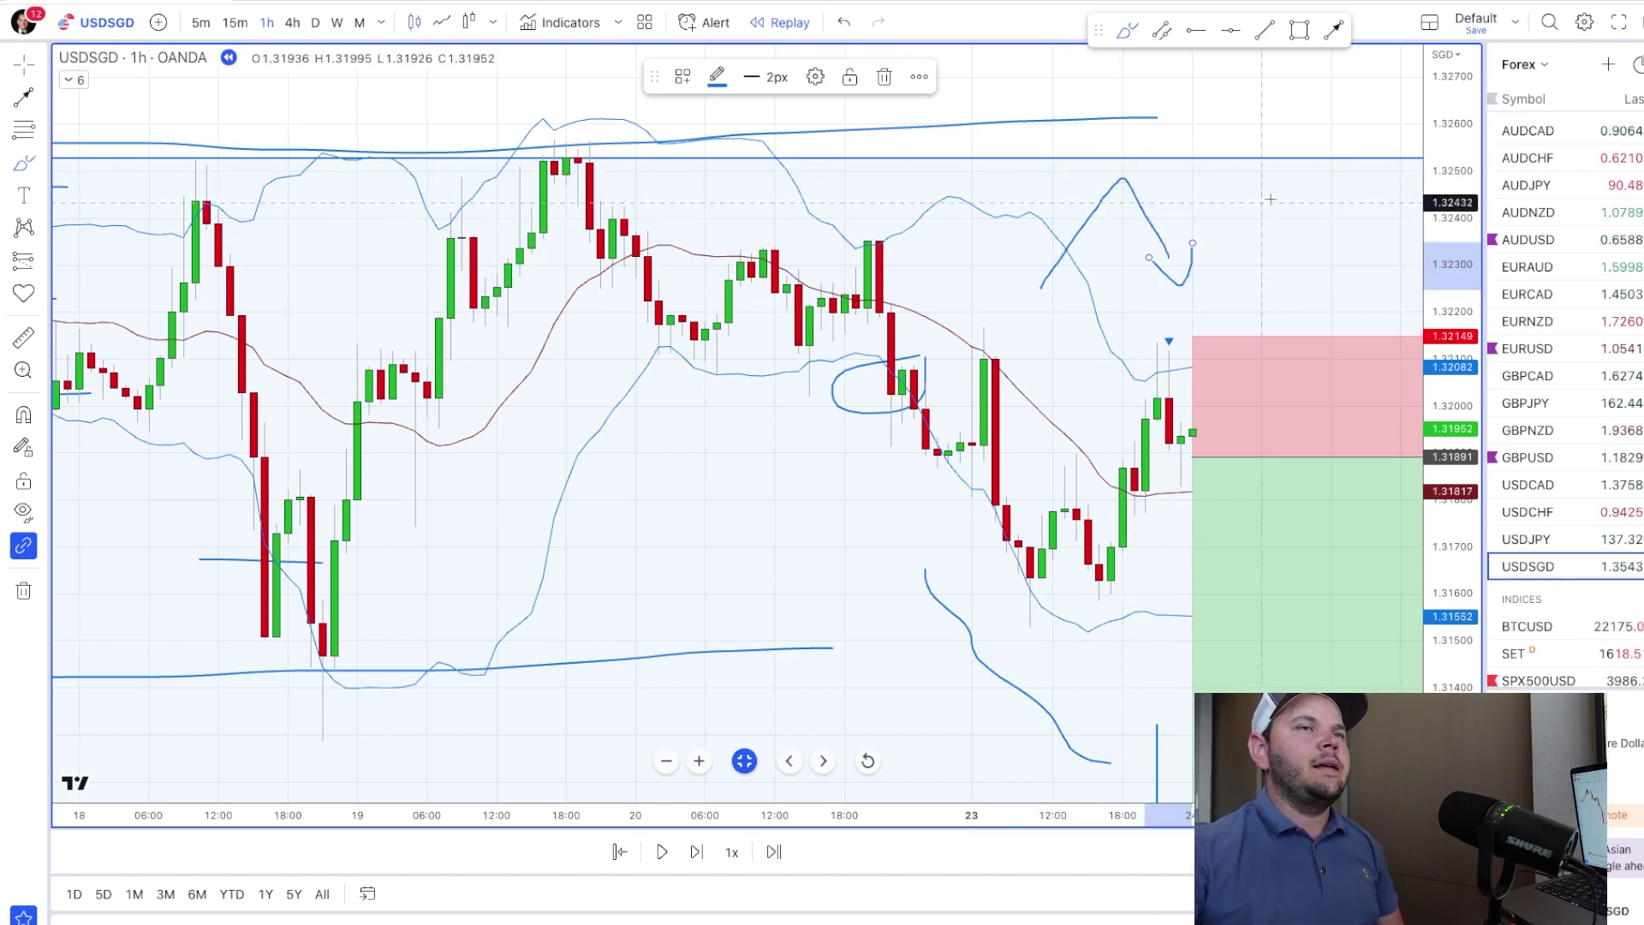
left_click_drag(1273, 201, 1276, 229)
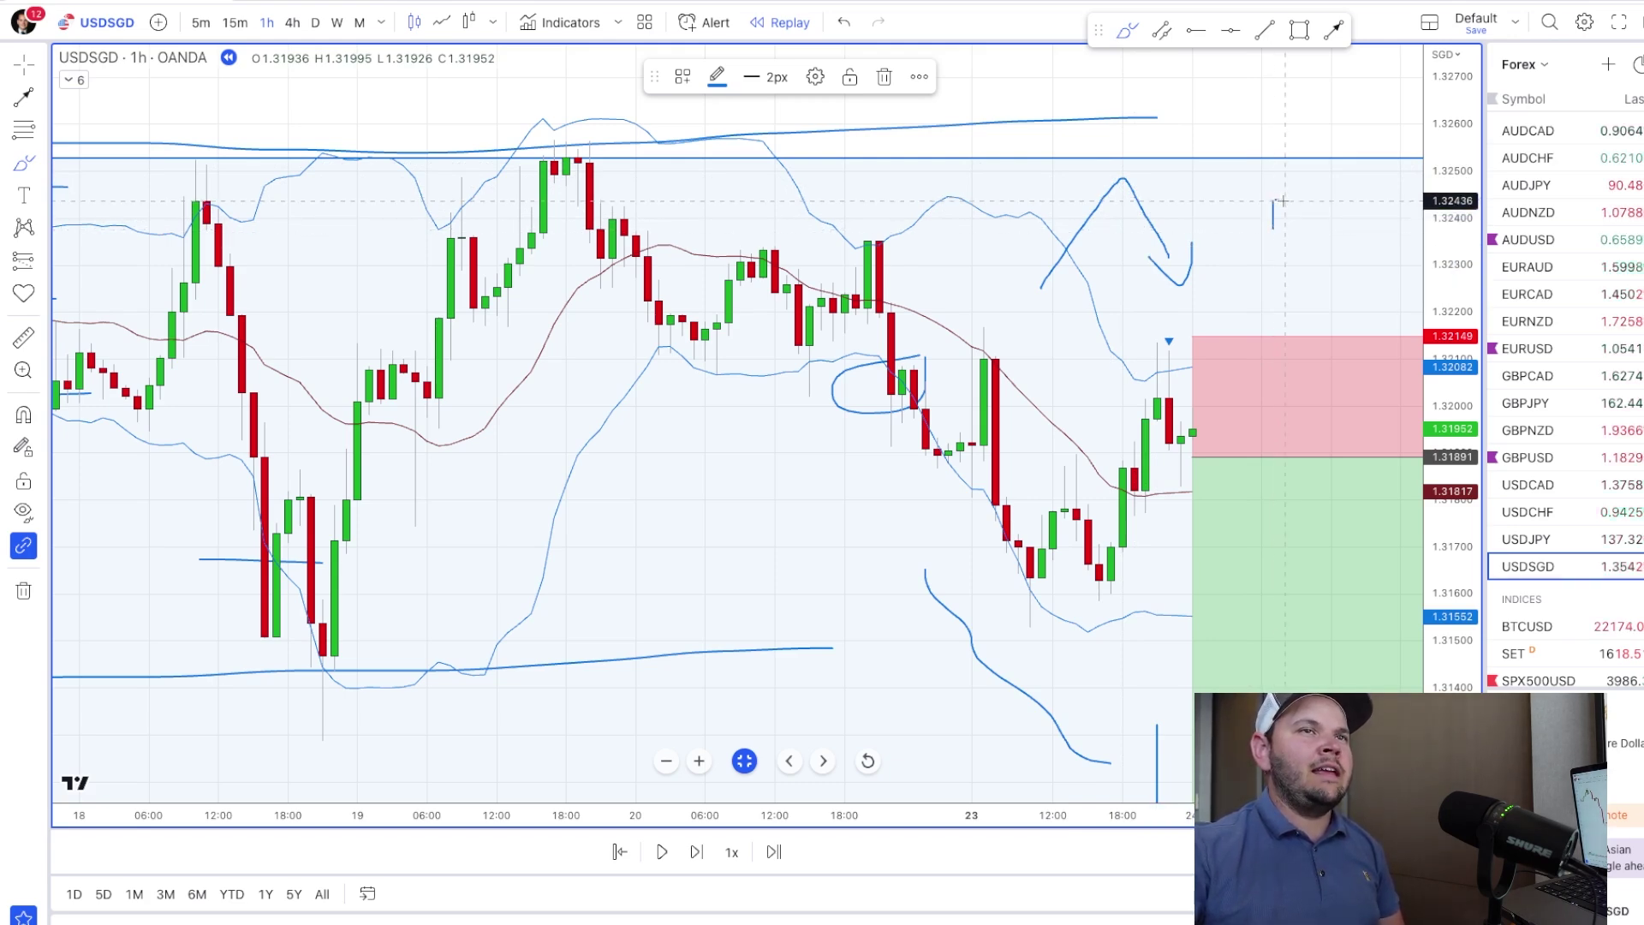
left_click_drag(1283, 213, 1284, 229)
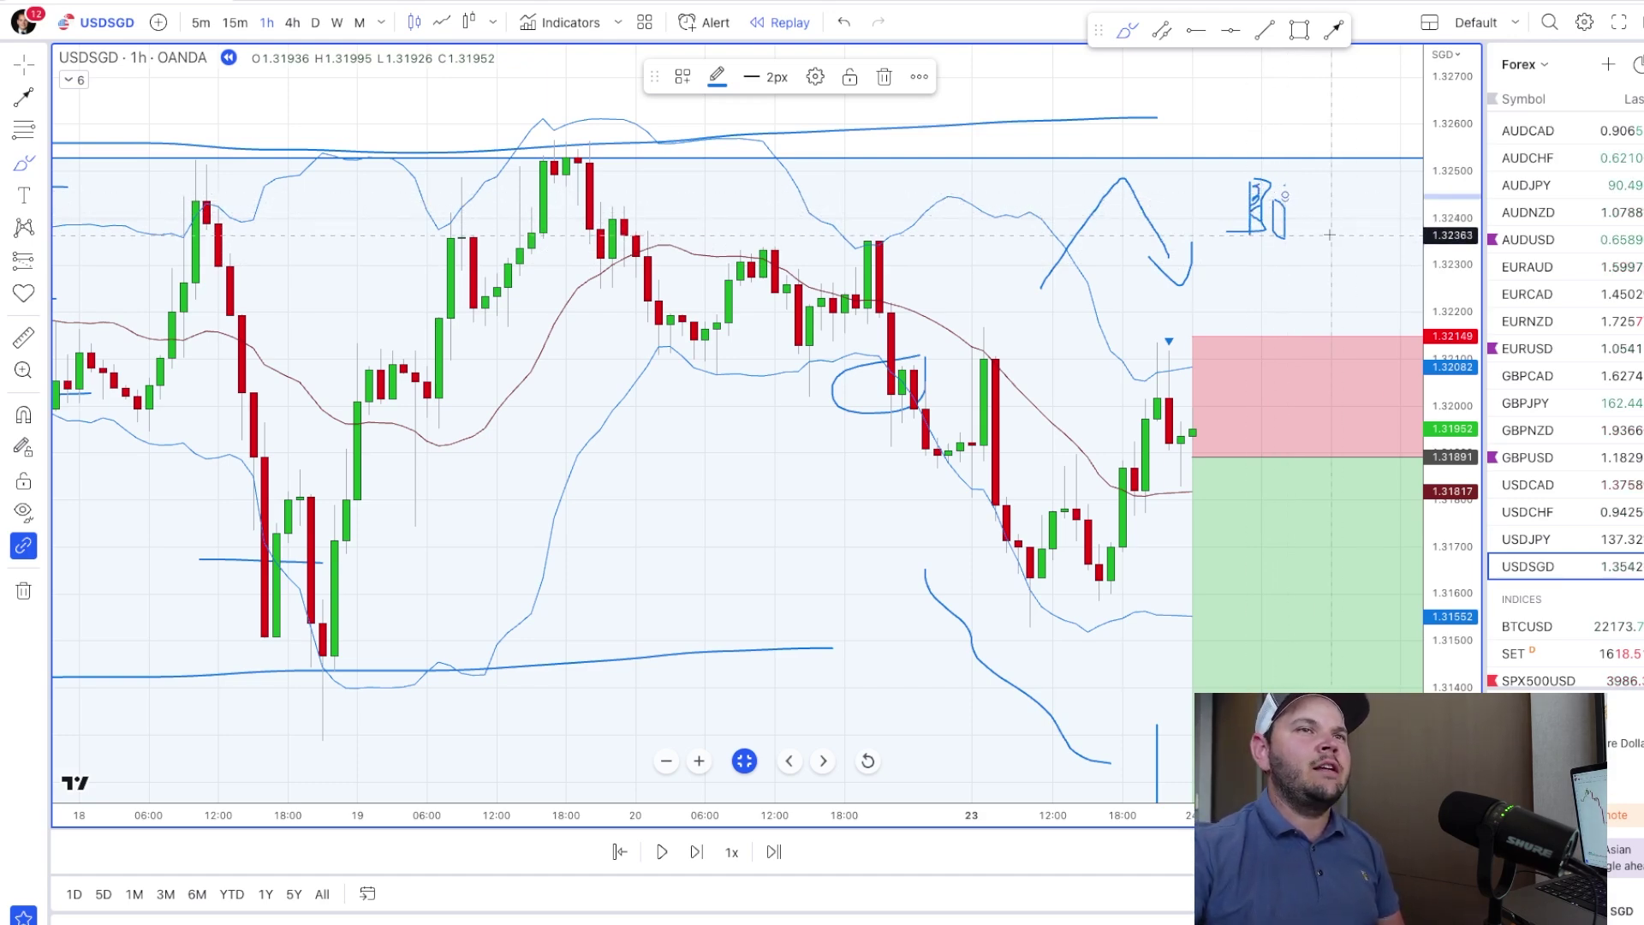
left_click_drag(1316, 196, 1297, 215)
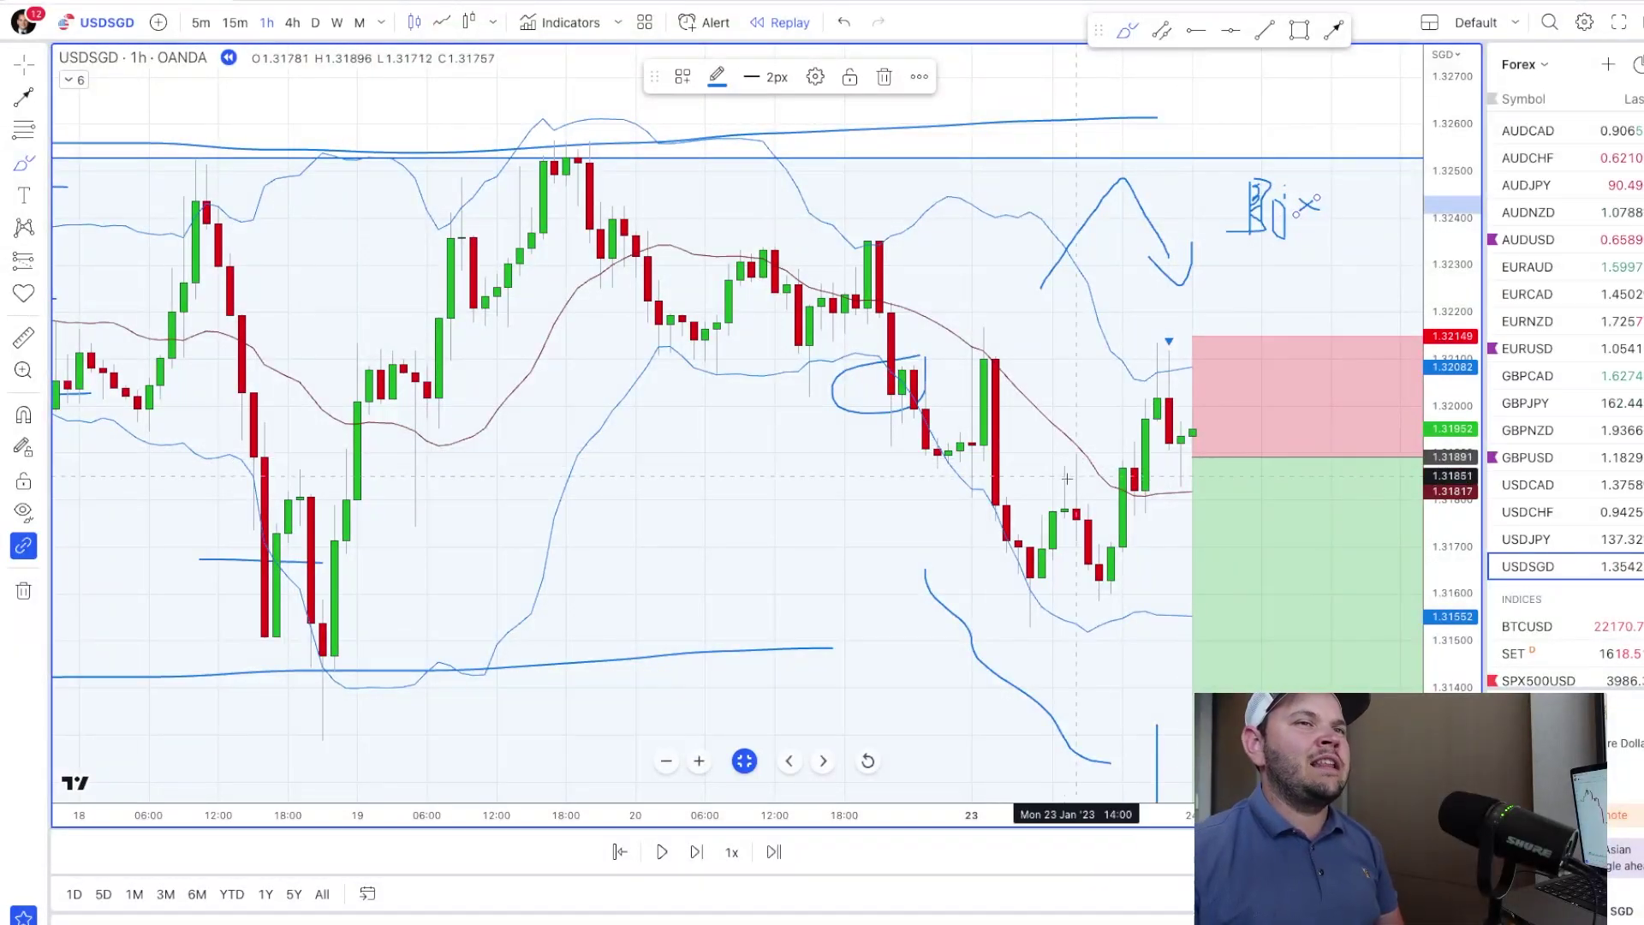
Draw an upward arrow from the latest candle into the stop zone and mark the last small candles' level with a short line
left_click_drag(1195, 414, 1259, 344)
scroll(1105, 480, "up", 3)
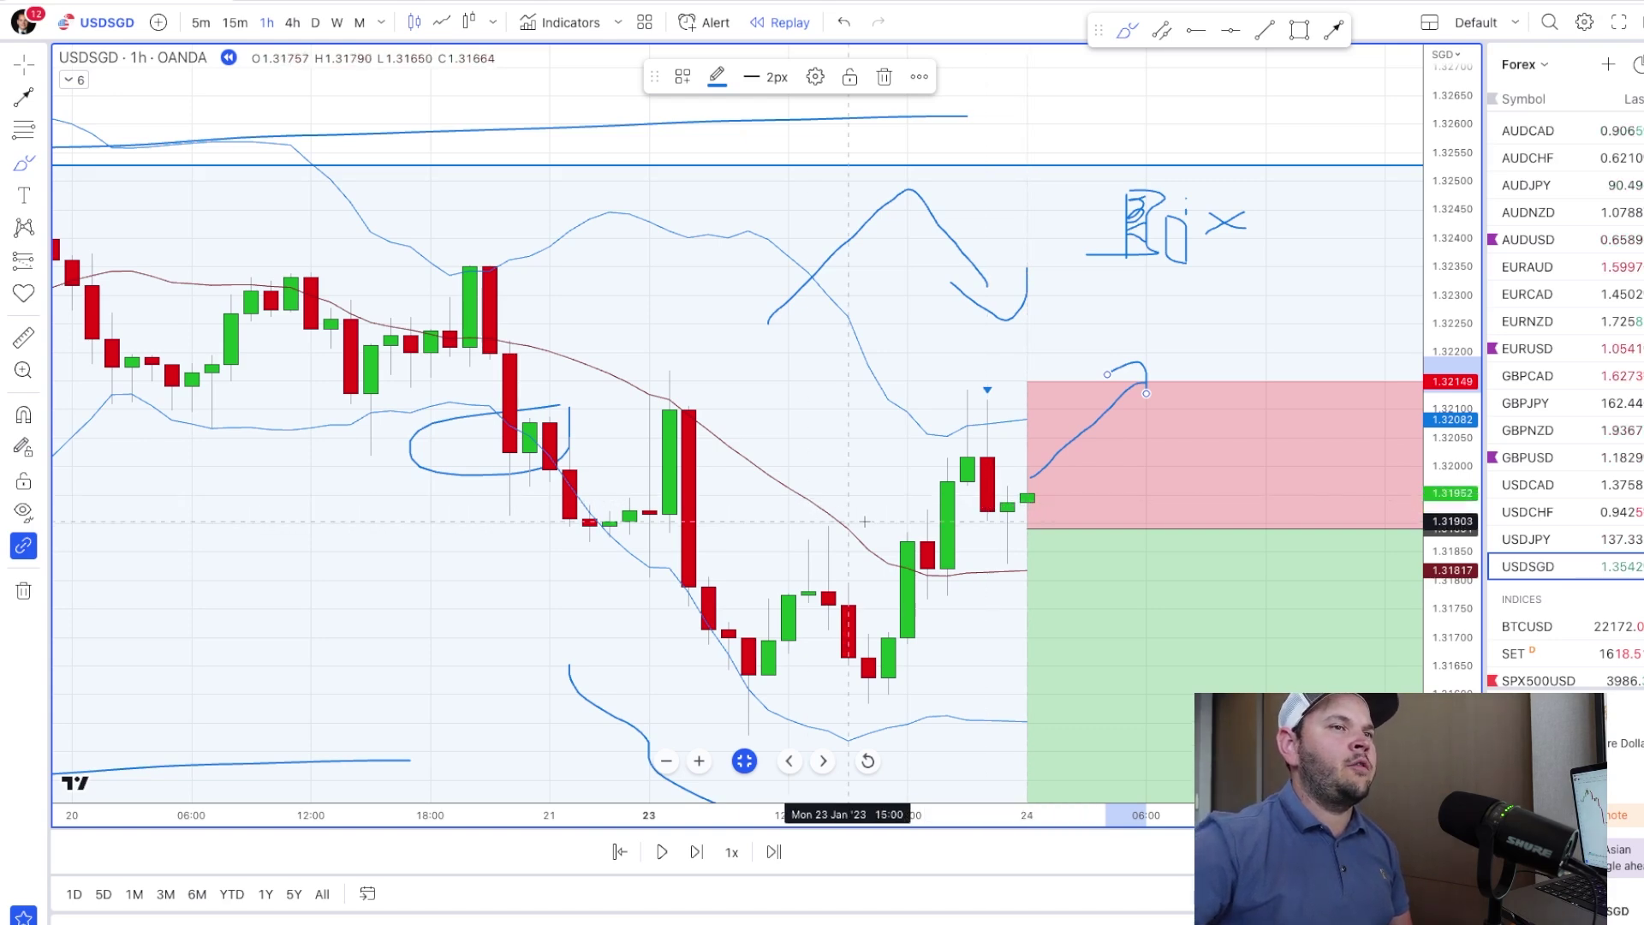
left_click(987, 506)
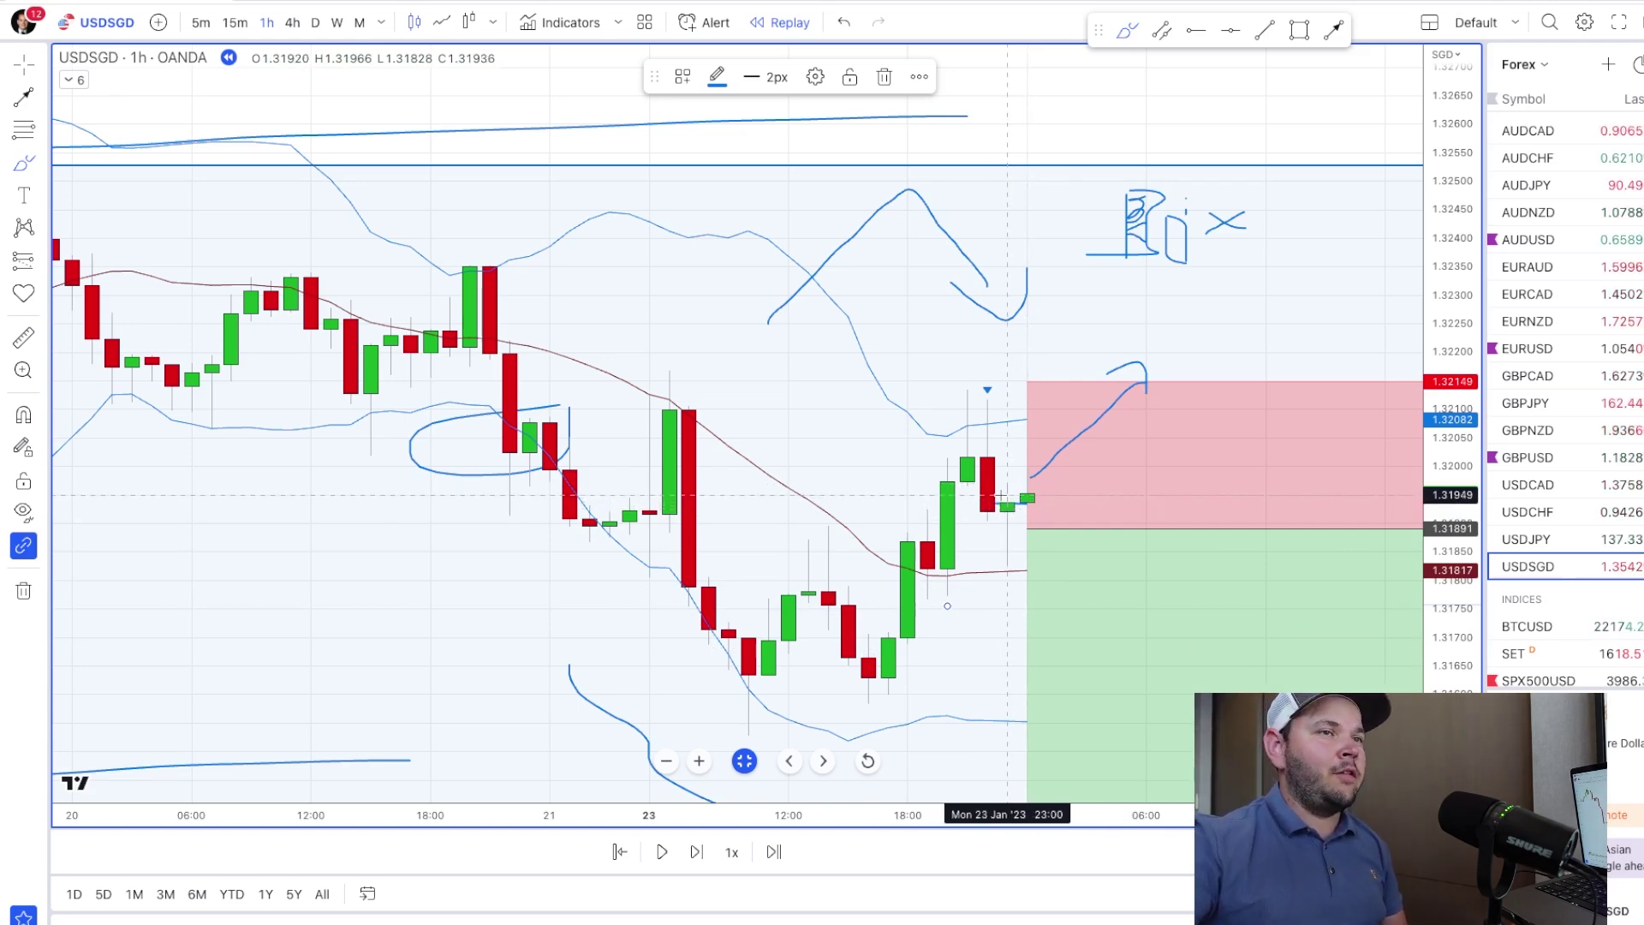
mouse_move(949, 378)
left_mouse_down()
mouse_move(1024, 511)
mouse_move(967, 537)
left_mouse_up()
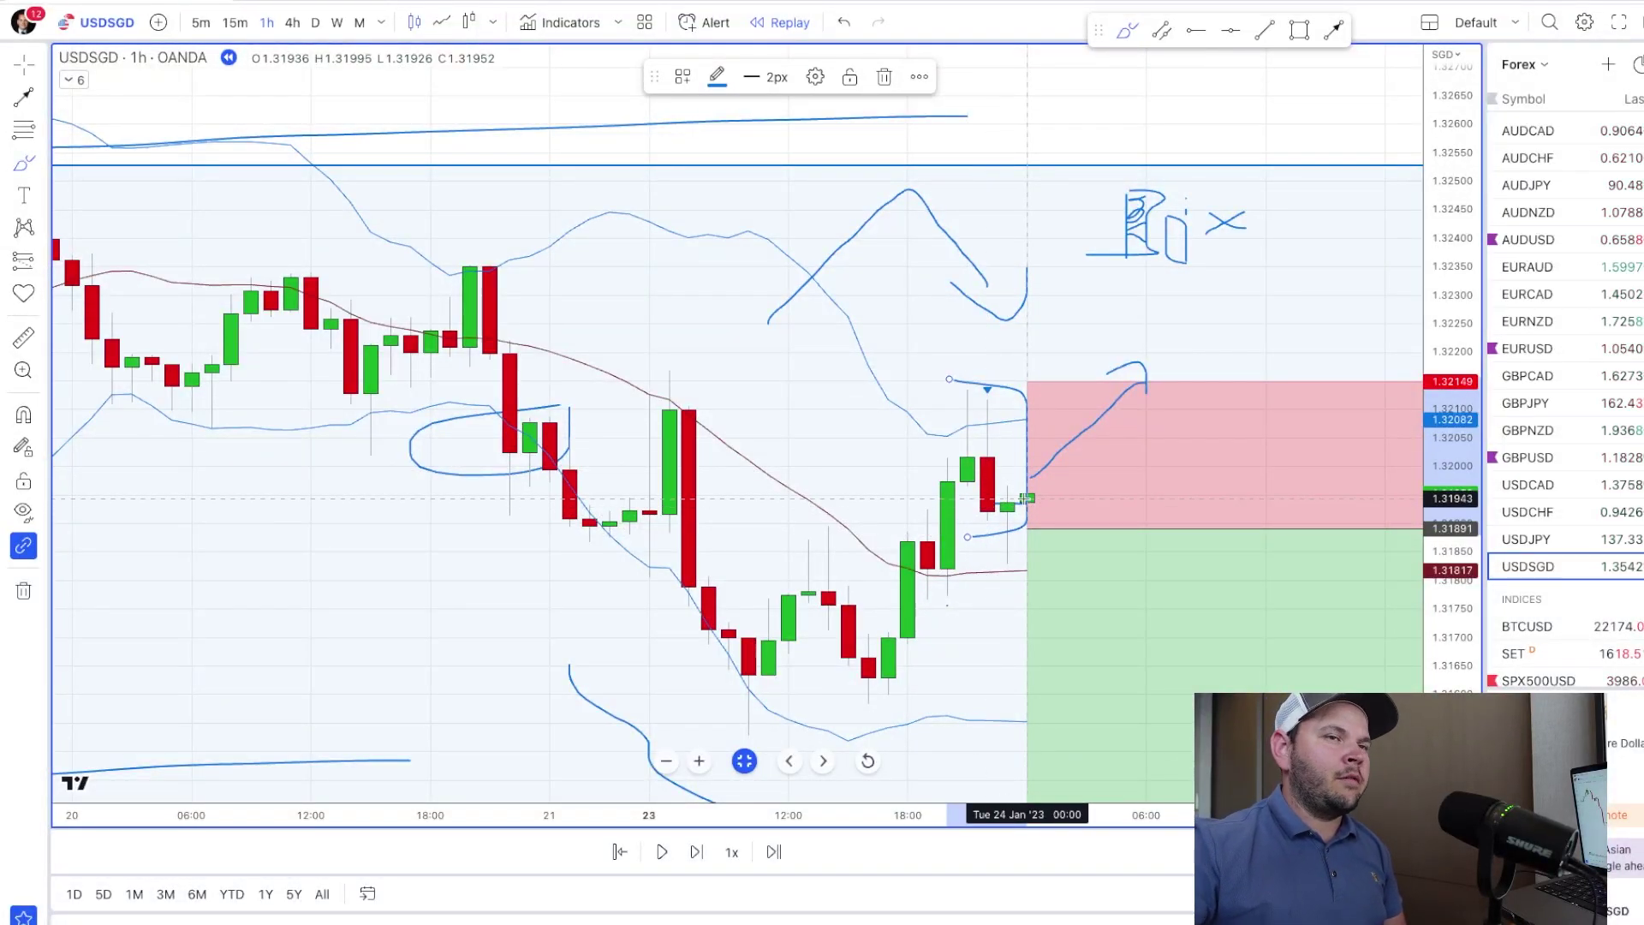
key("Delete")
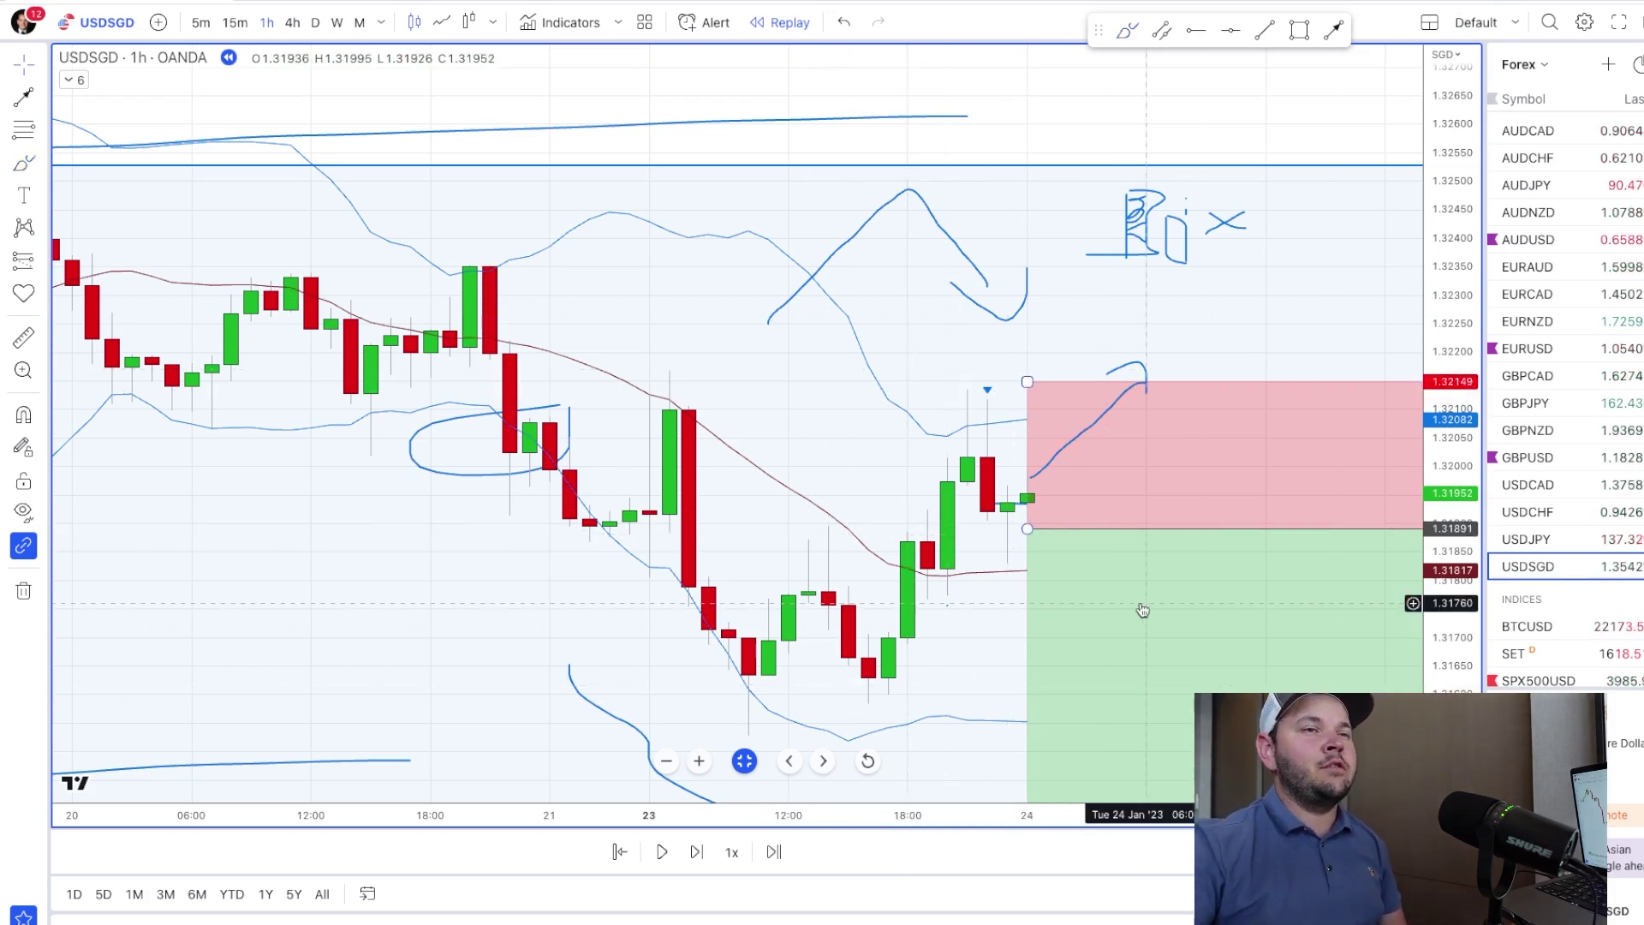
Advance the replay bar by bar to the 24 January 17:00 candle
left_click(697, 852)
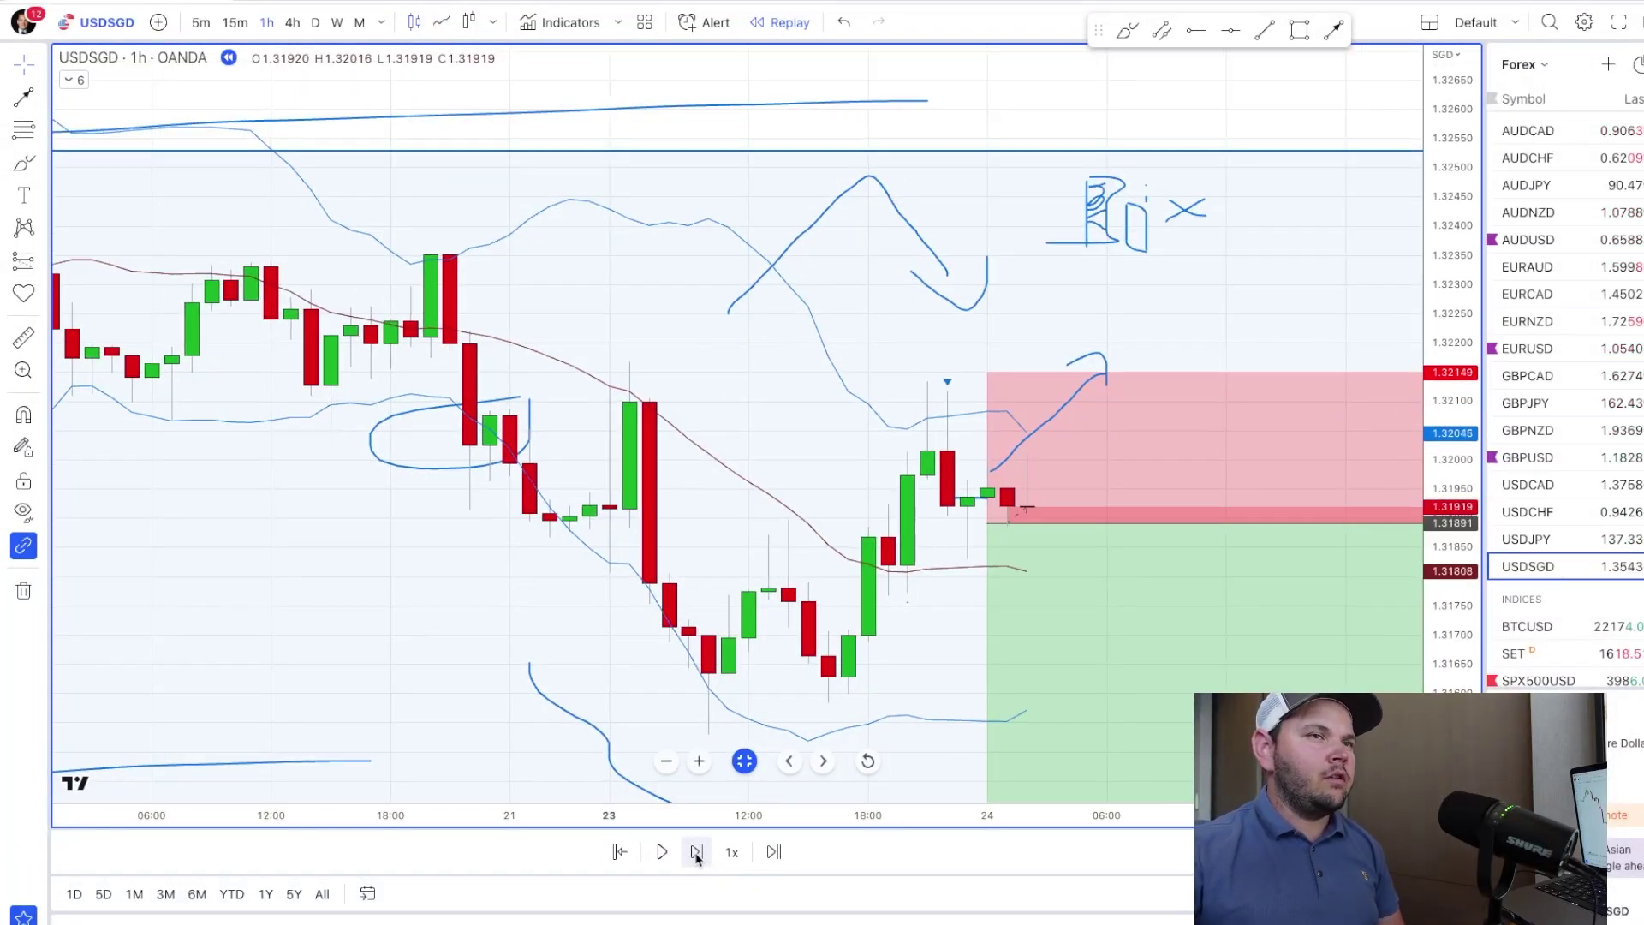
left_click(696, 852)
left_click(696, 852)
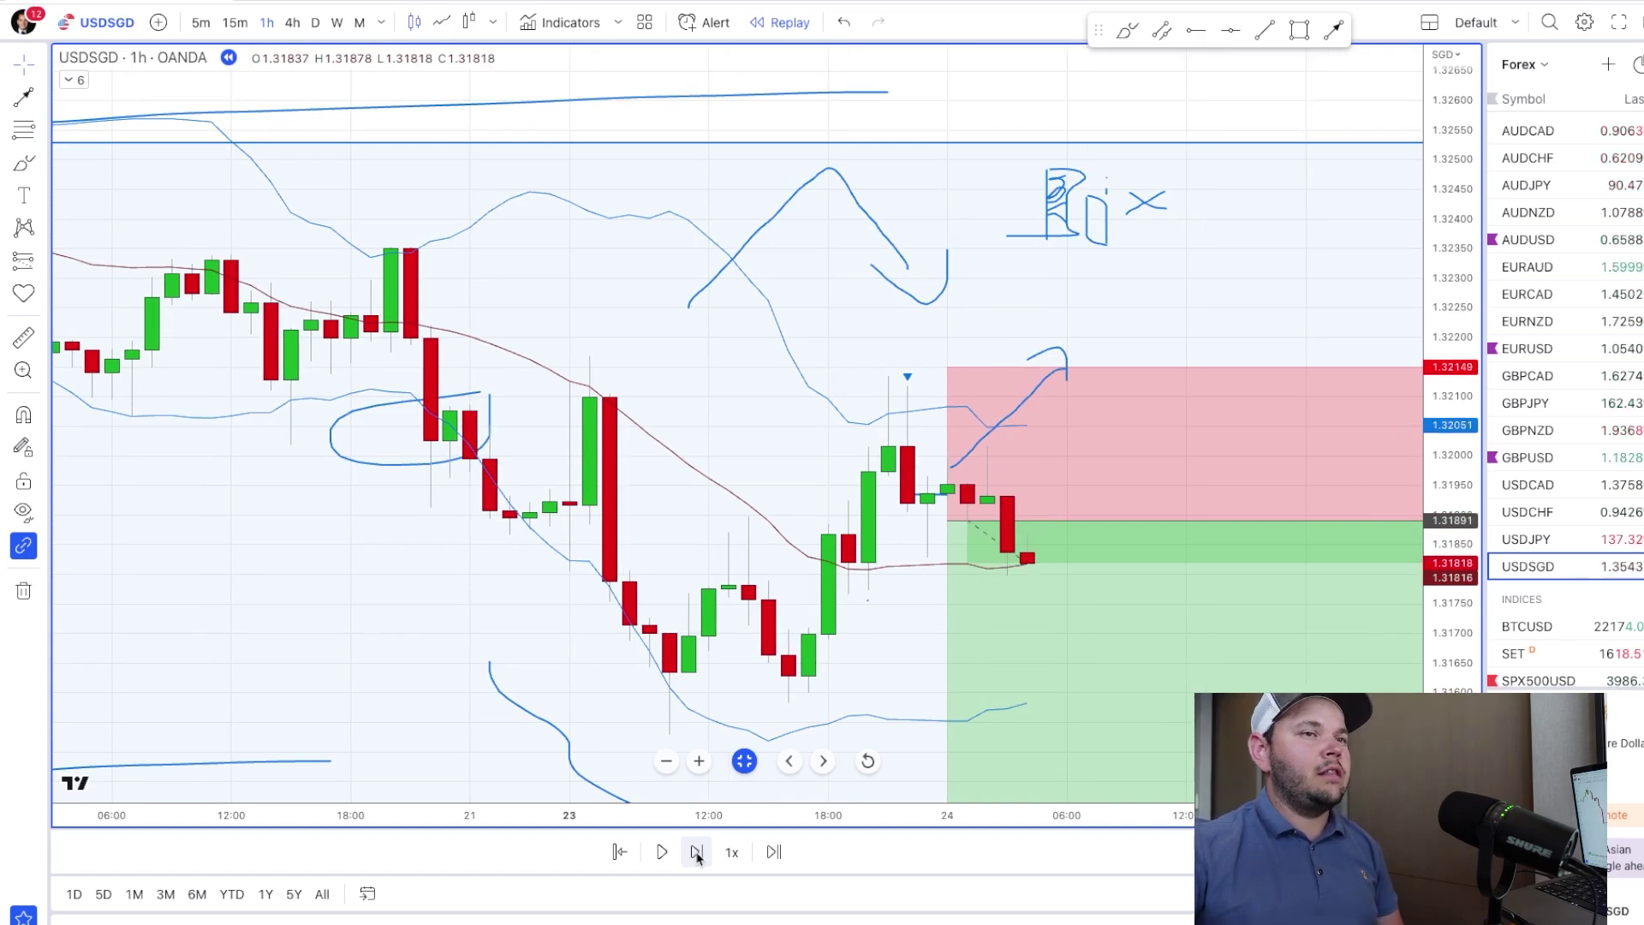
left_click(696, 852)
left_click(696, 852)
left_click(696, 851)
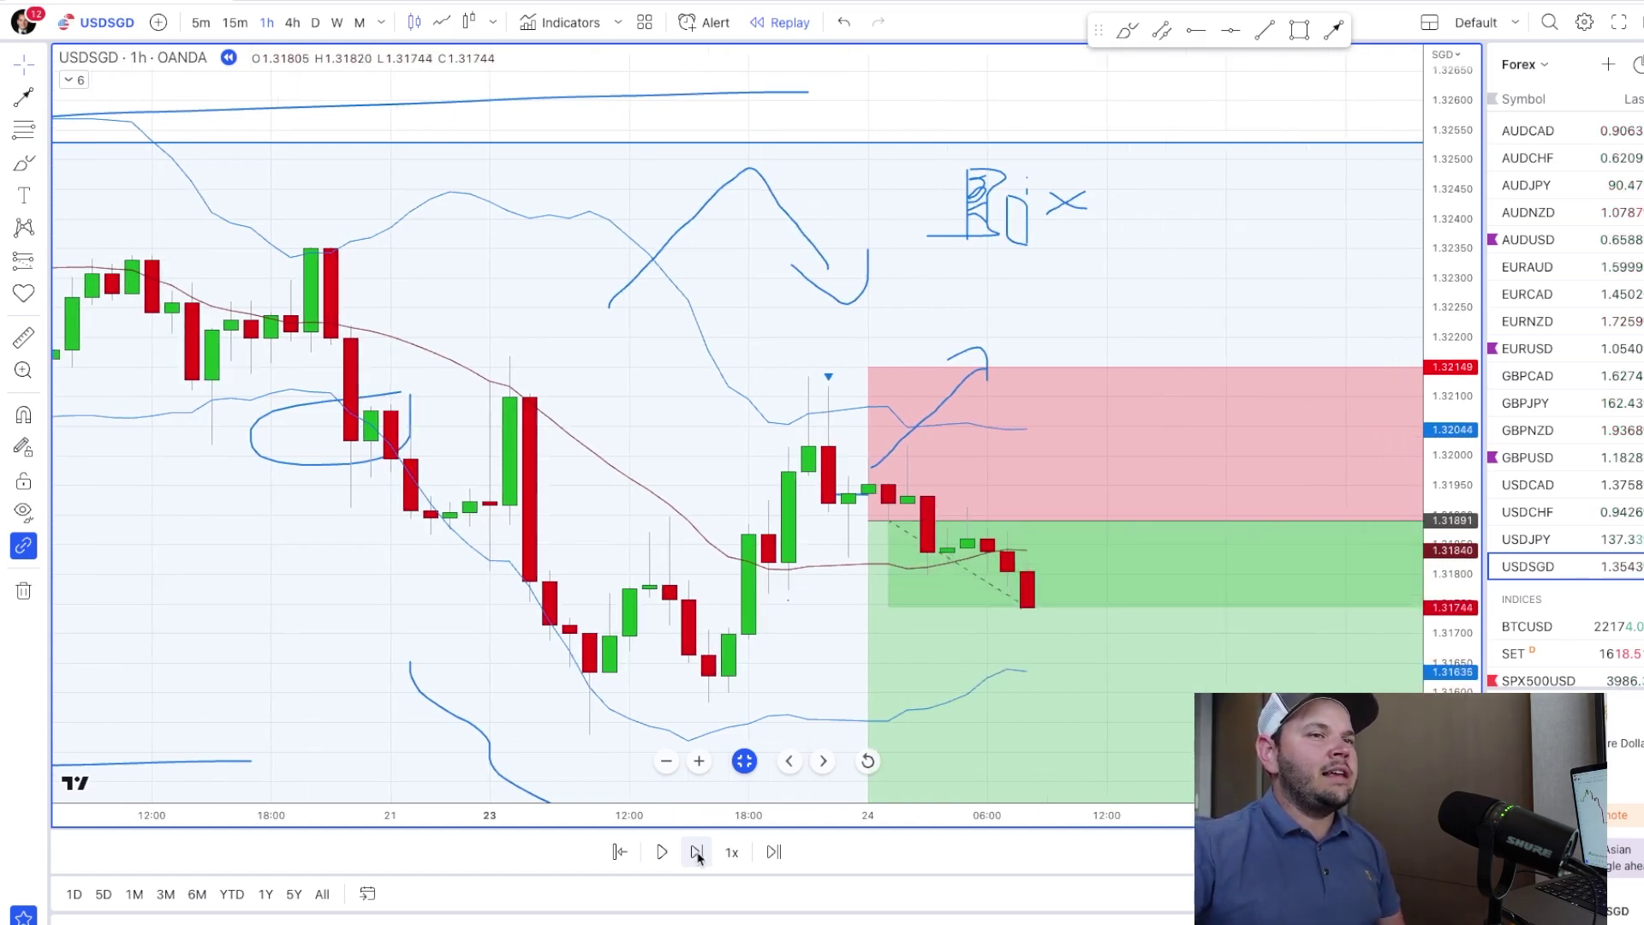
left_click(696, 852)
left_click(696, 852)
left_click(696, 852)
left_click(696, 852)
left_click(696, 852)
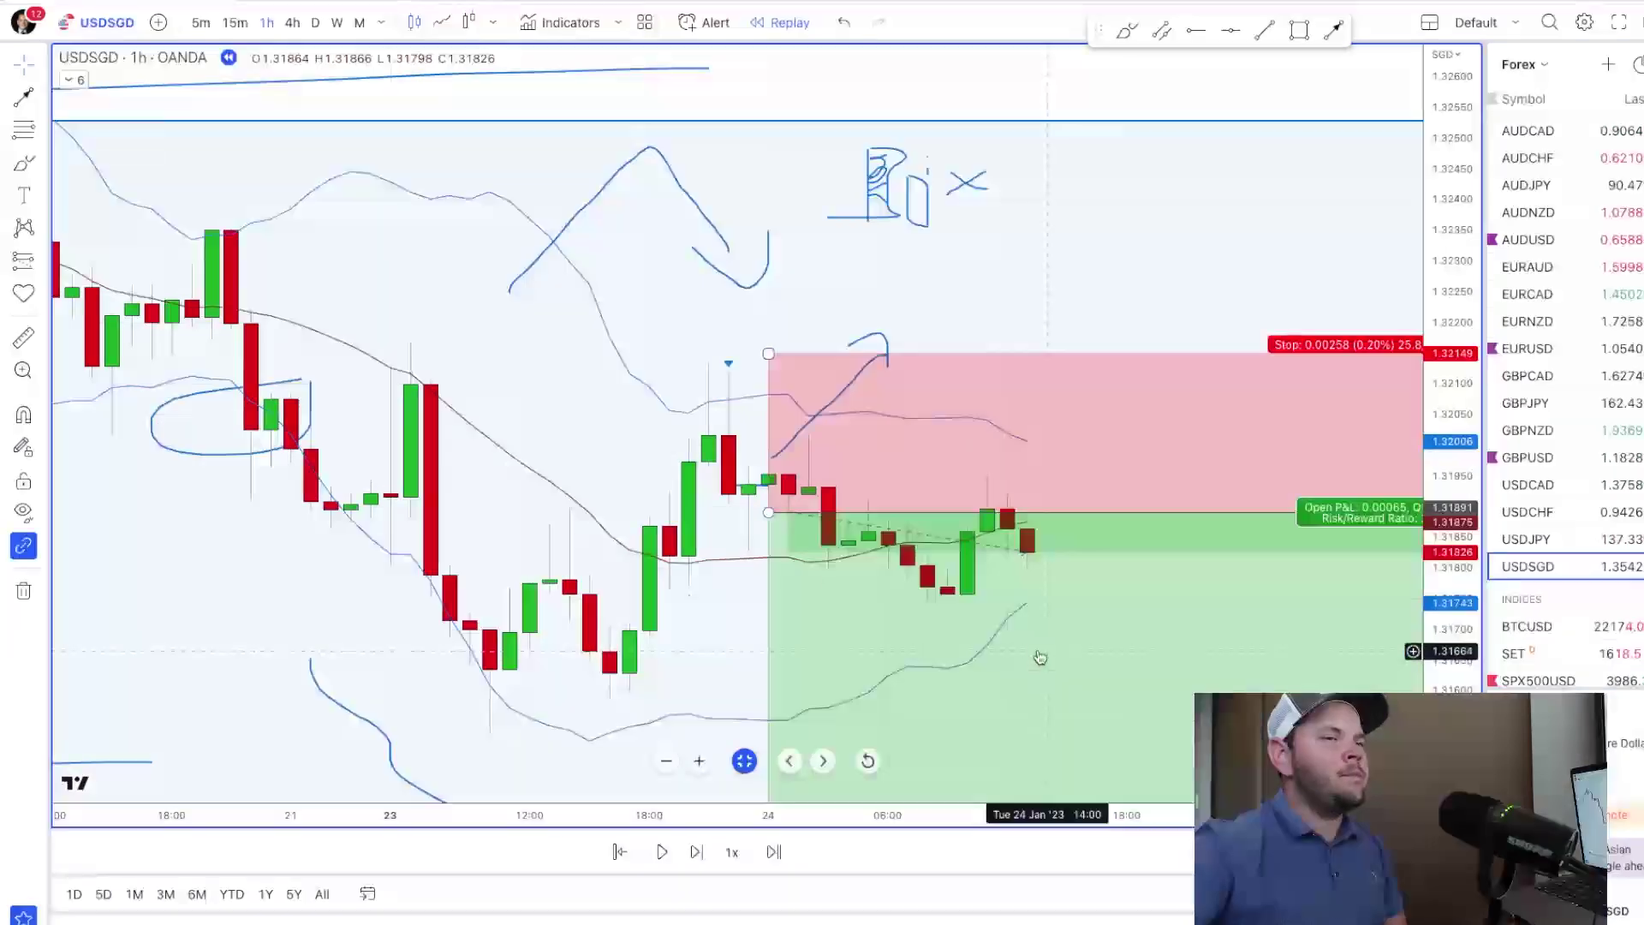
left_click(707, 856)
left_click(706, 854)
left_click(706, 854)
left_click(705, 854)
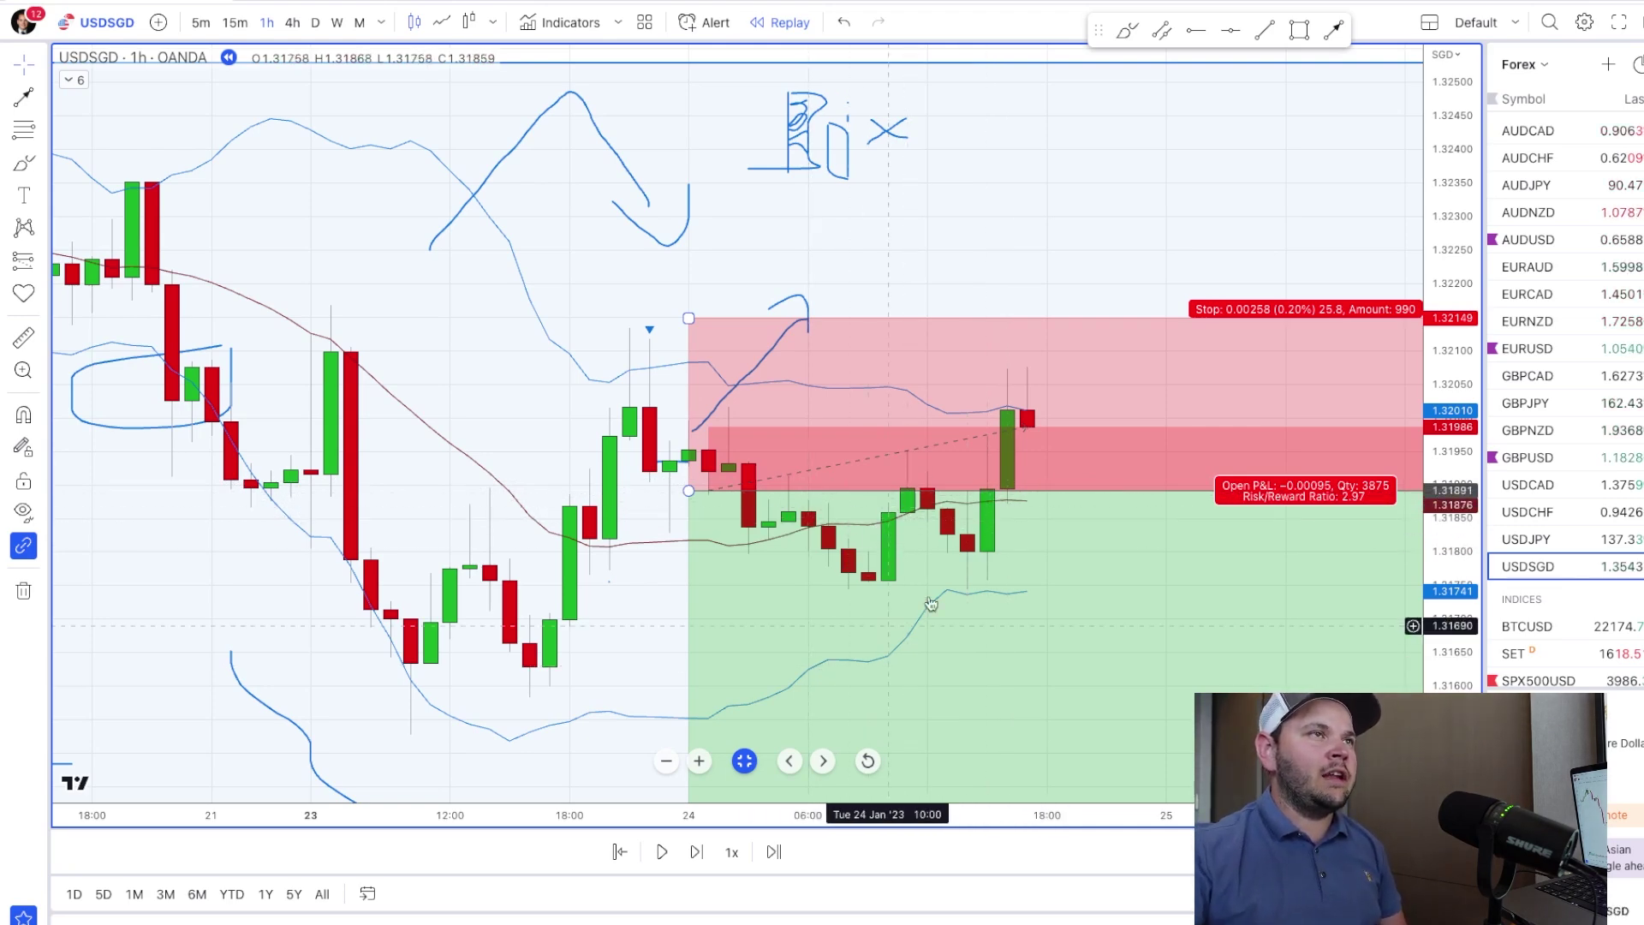
Annotate the 24 January rally with brush lines near 1.3186 and 1.3189, a downward arrow above 16:00 and a vertical stroke beside the latest candle
left_click(869, 509)
left_click_drag(869, 509, 1046, 489)
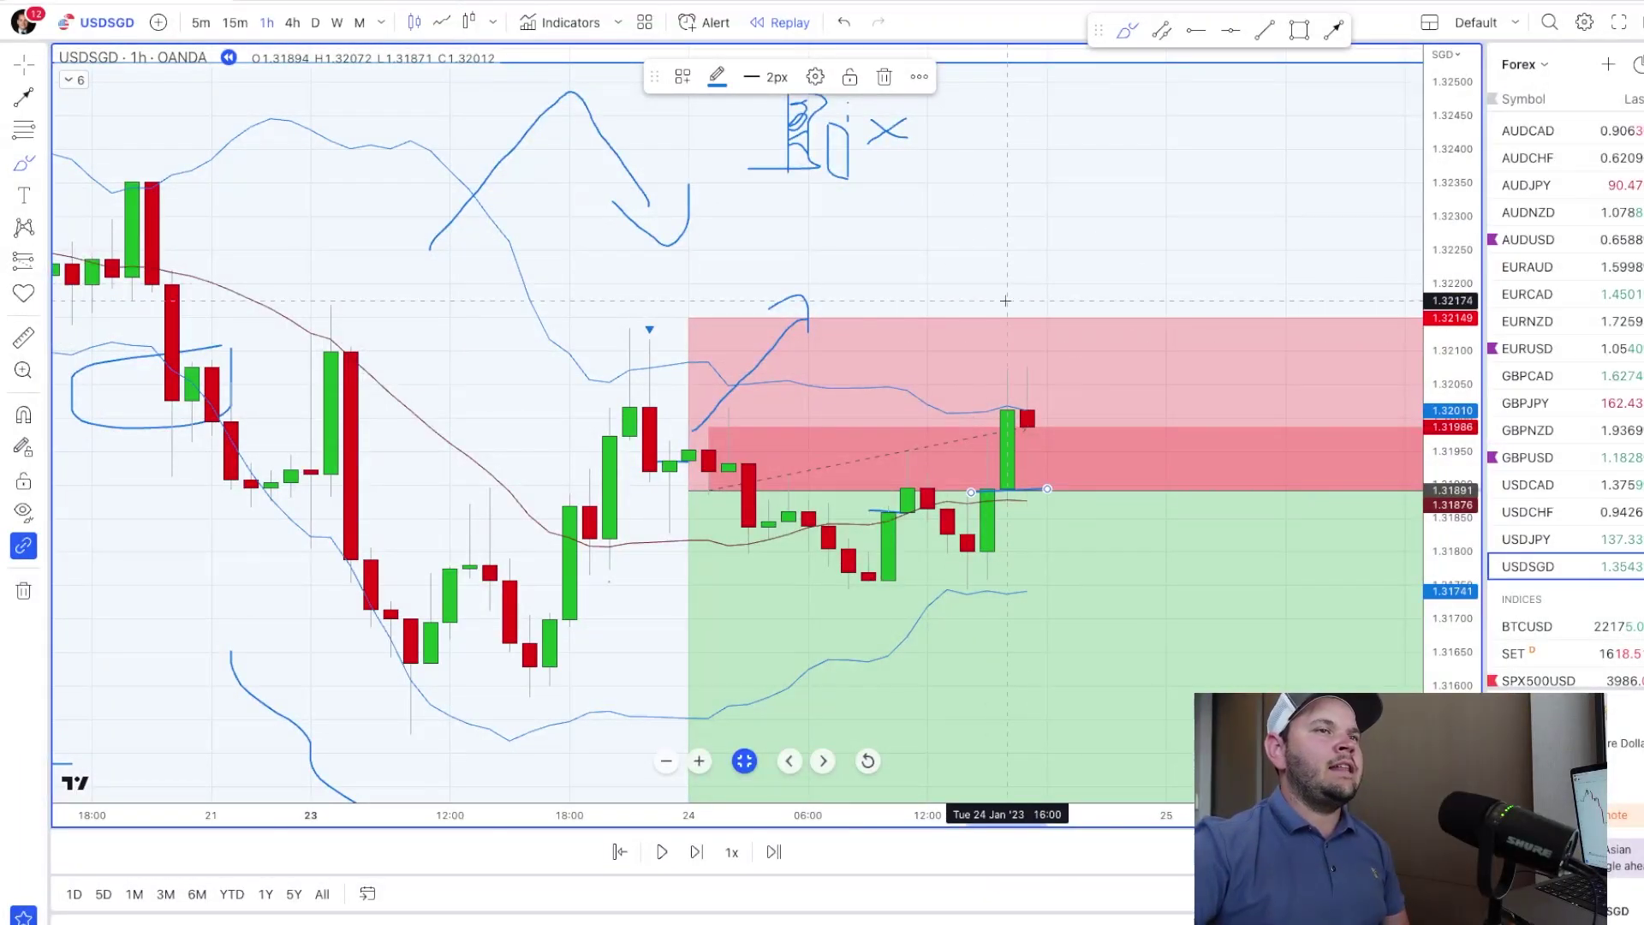
mouse_move(1007, 276)
left_mouse_down()
mouse_move(990, 367)
mouse_move(950, 379)
mouse_move(985, 392)
mouse_move(1007, 356)
left_mouse_up()
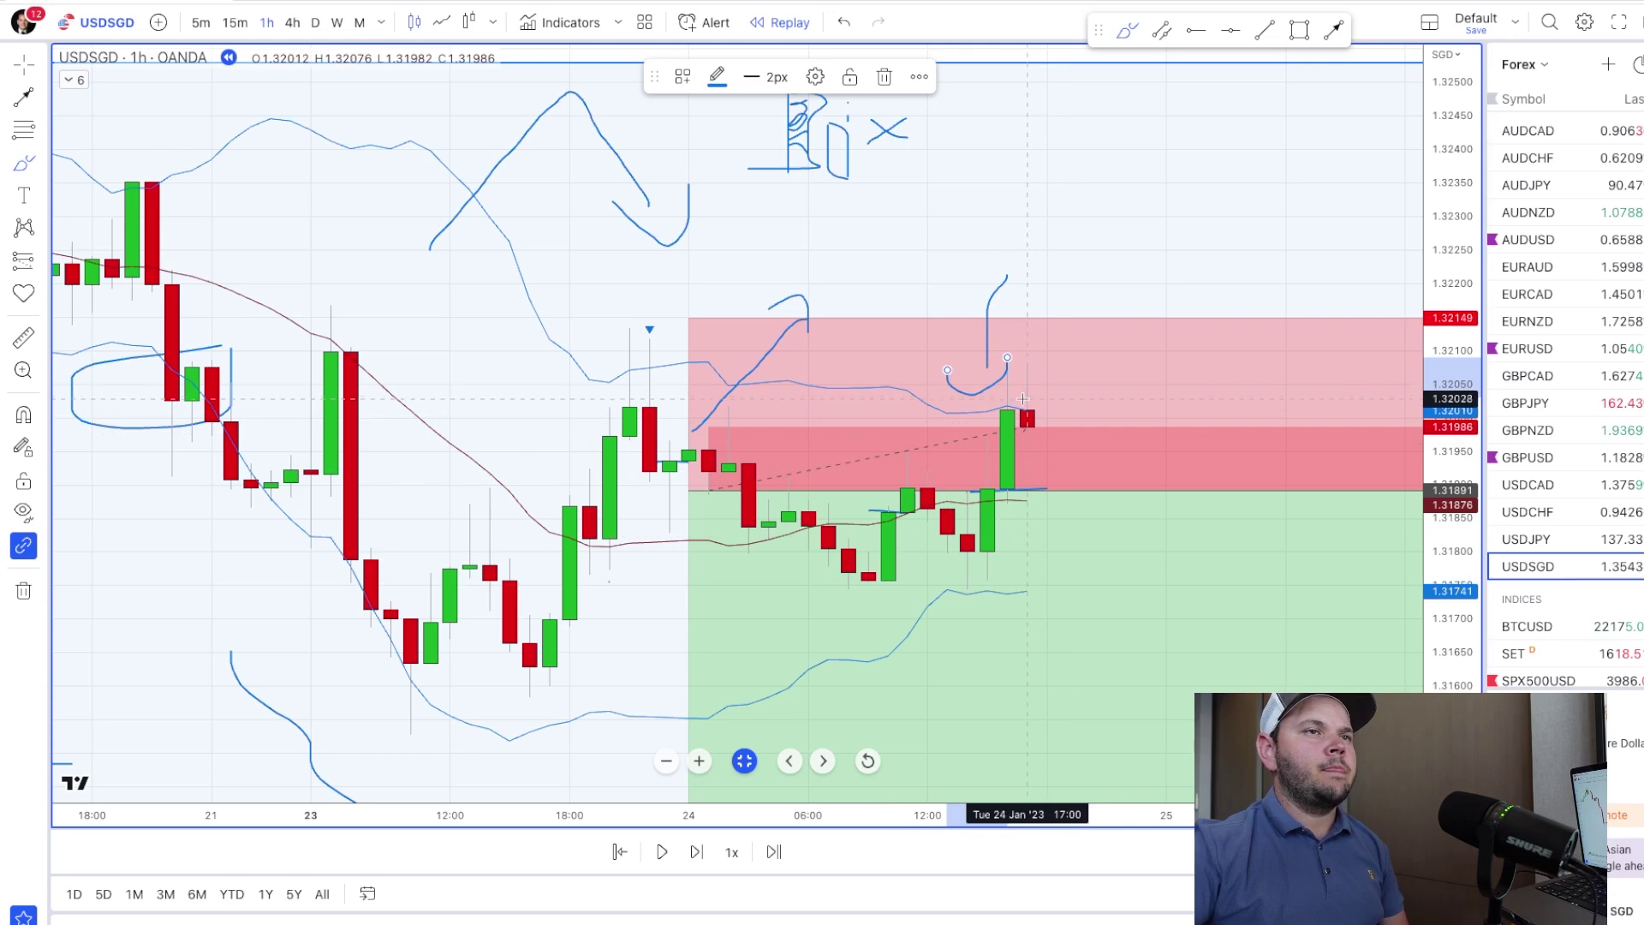
left_click(1008, 376)
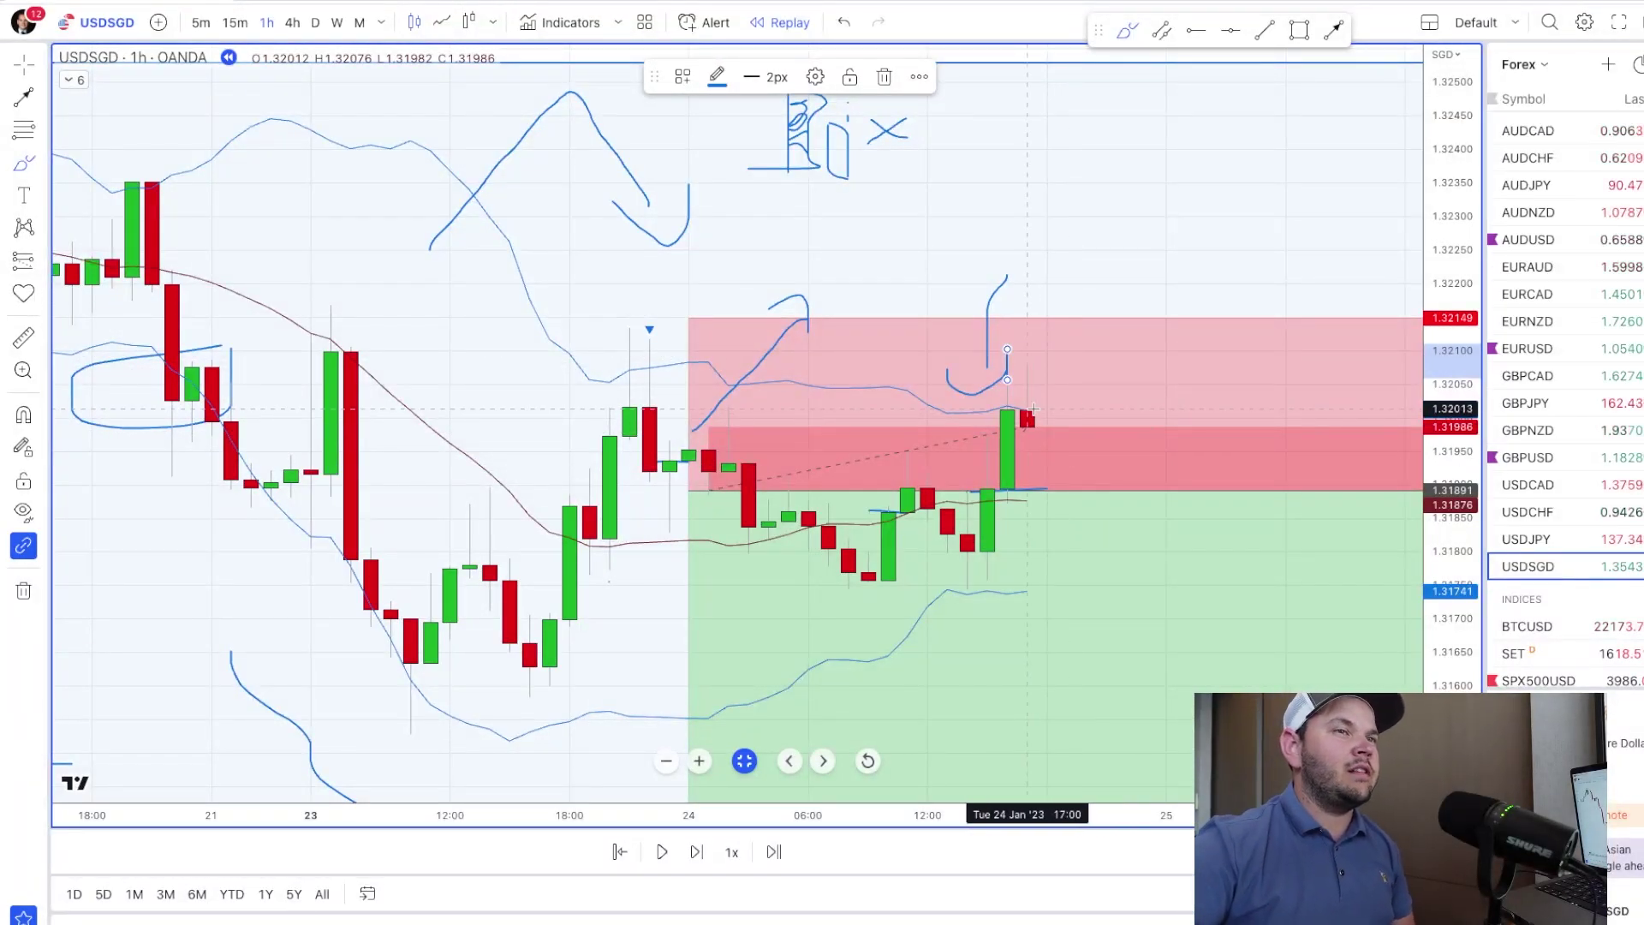
left_click_drag(1066, 444, 1067, 394)
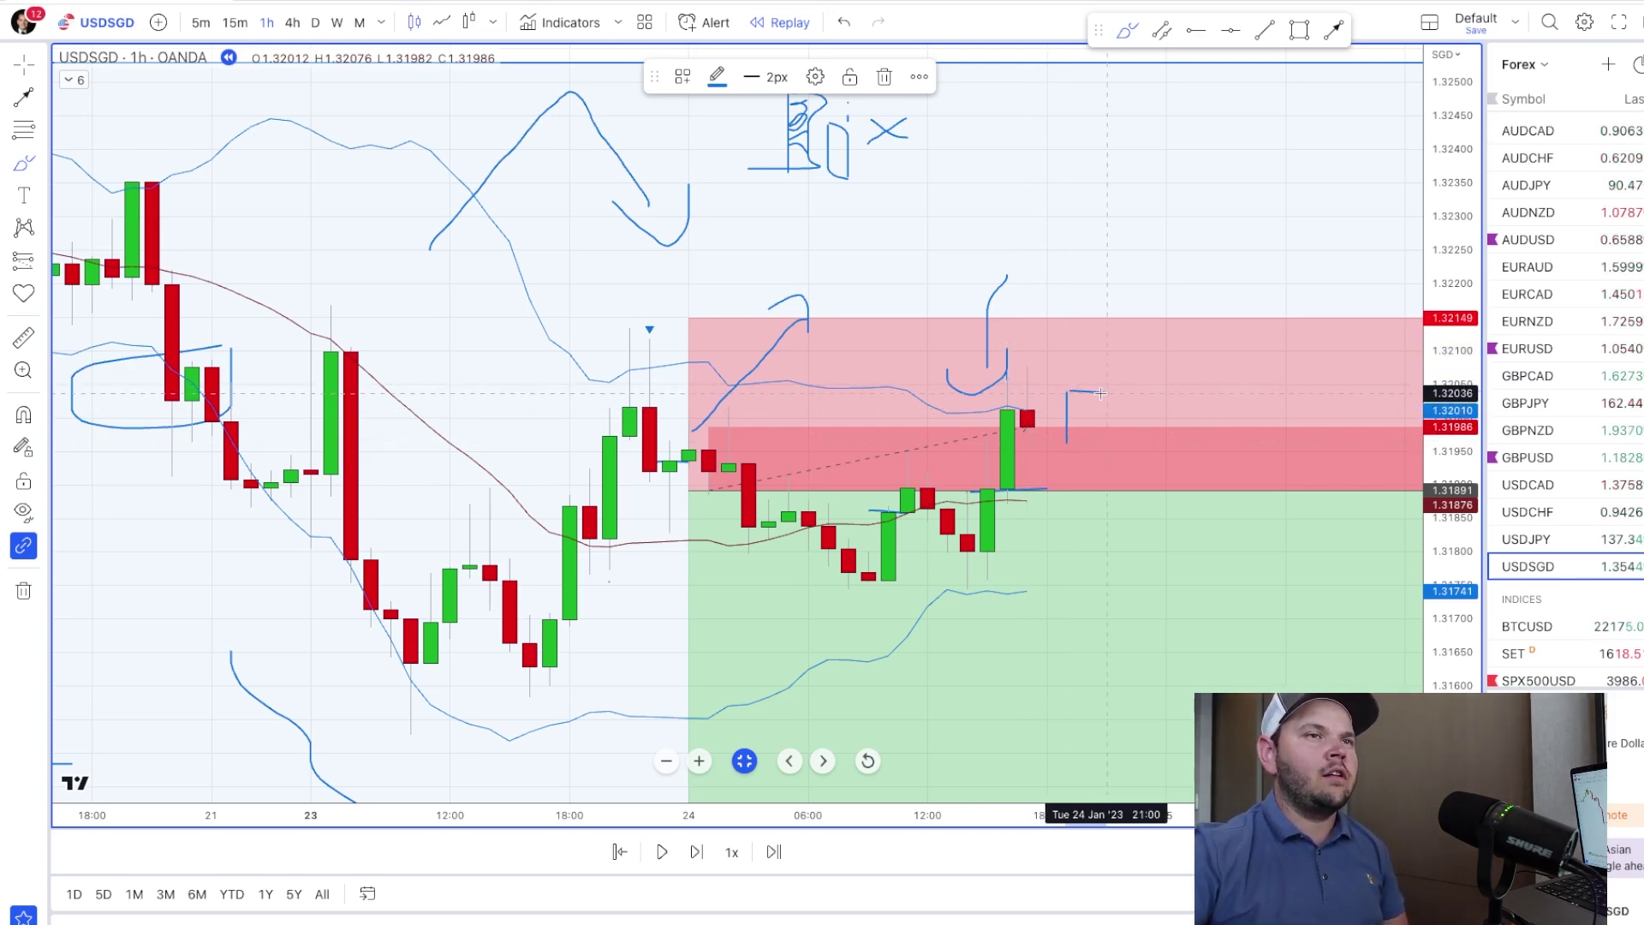
left_click(1099, 442)
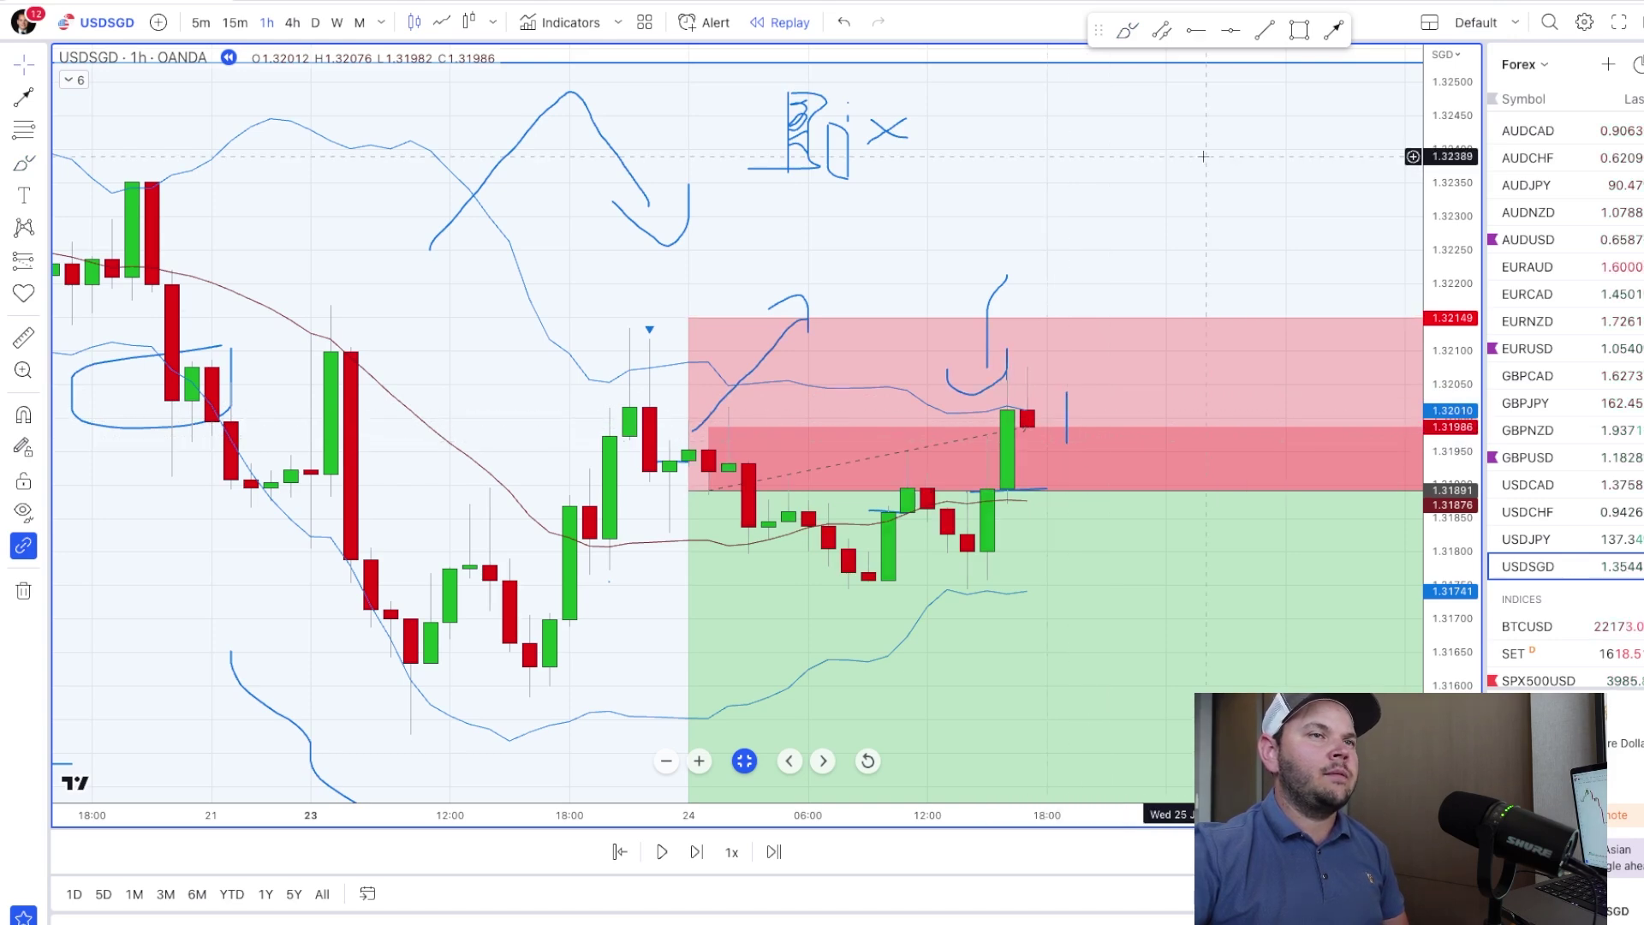
Advance the replay to the 24 January 21:00 candle and review the short trade against the earlier price action
left_click(696, 854)
left_click(696, 852)
left_click(696, 852)
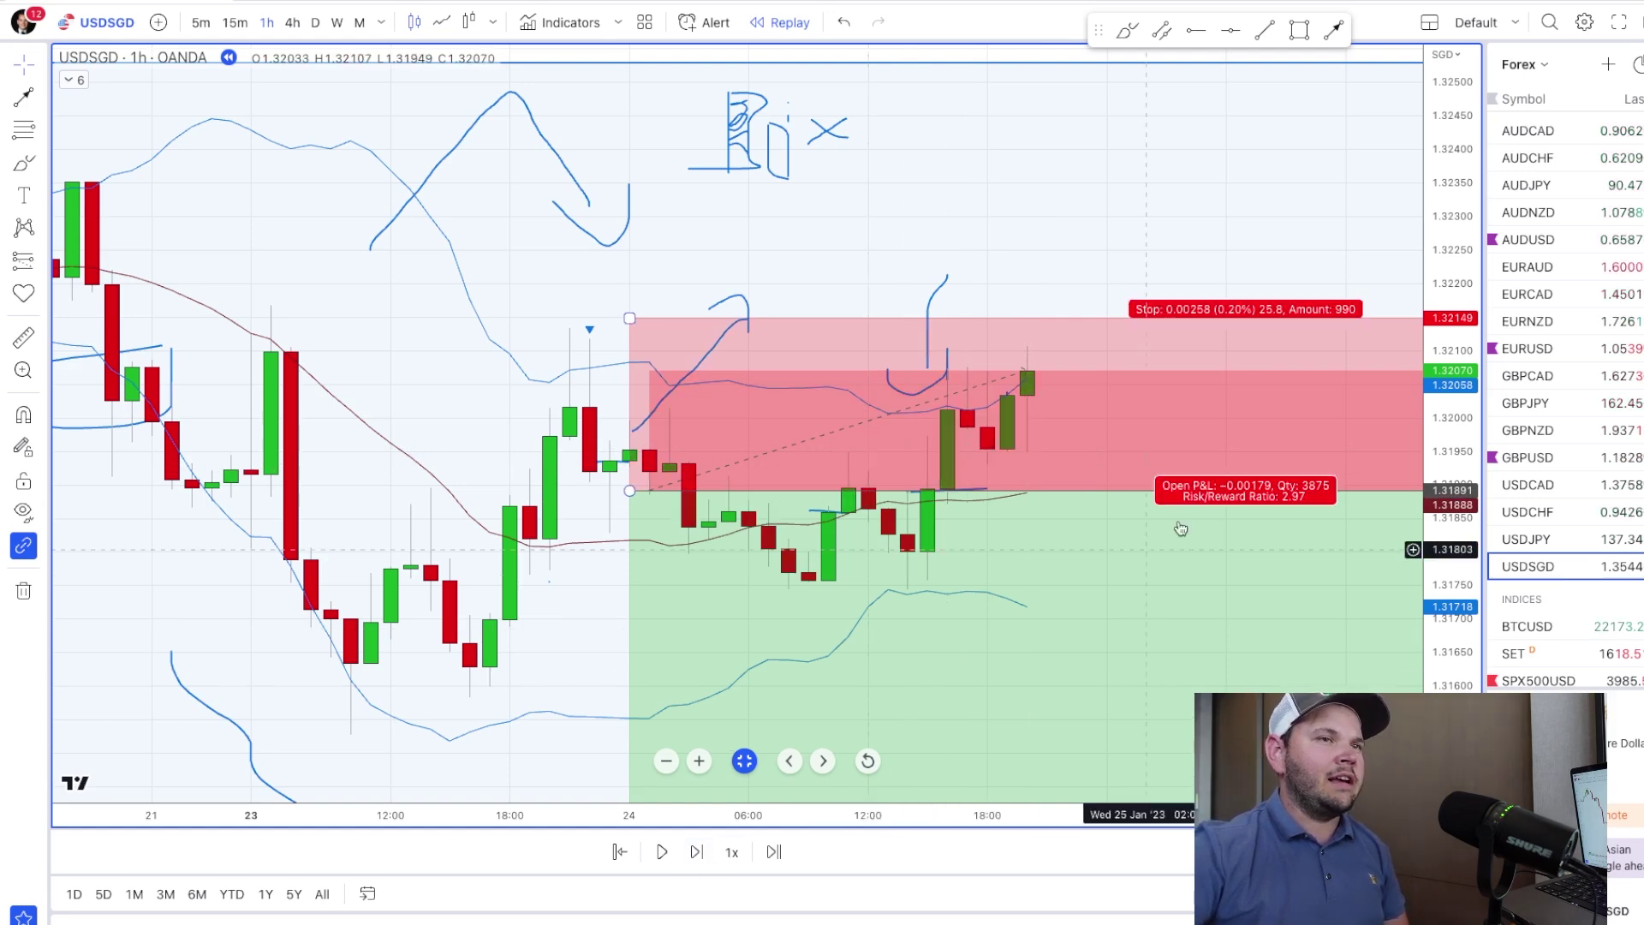
left_click(694, 851)
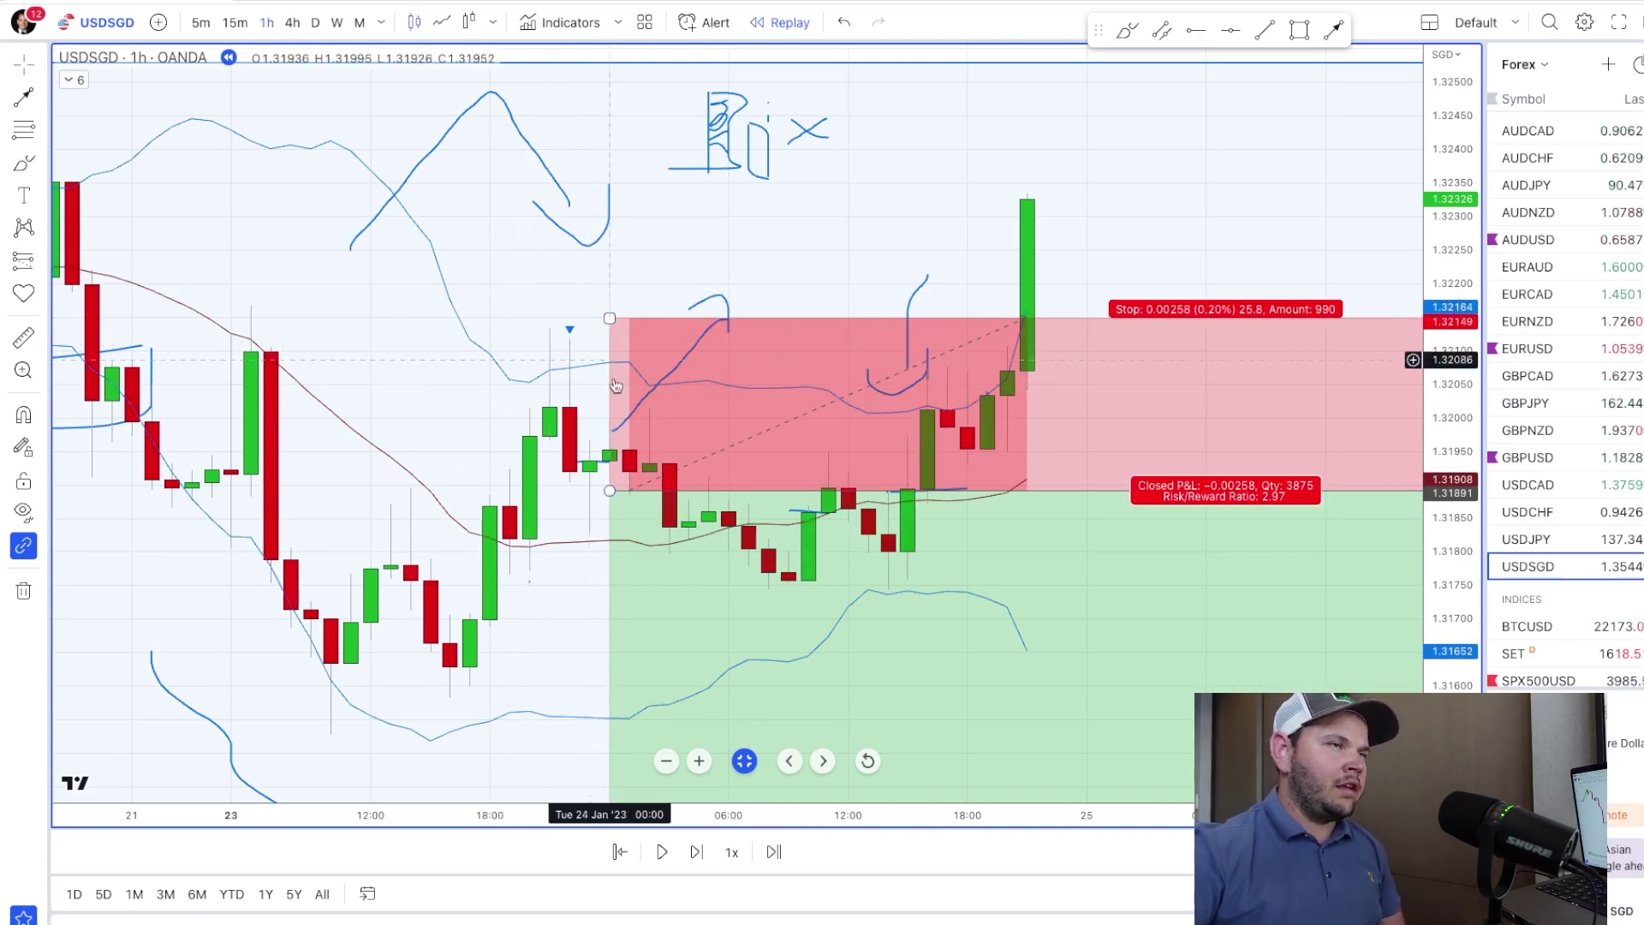
scroll(843, 638, "down", 3)
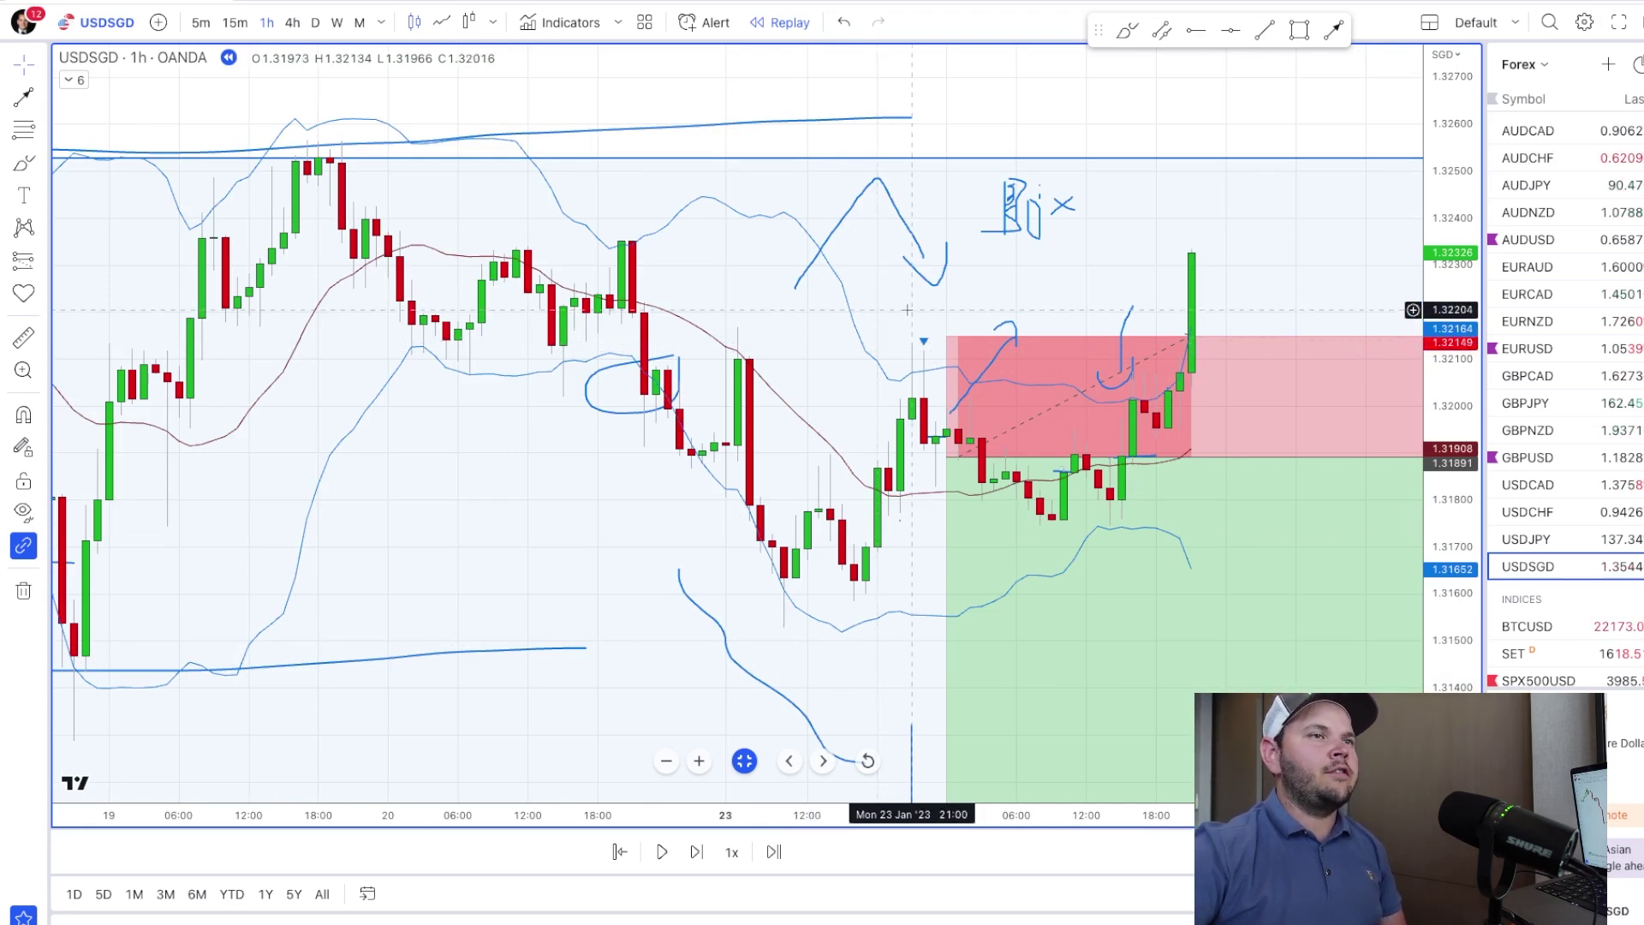
scroll(711, 535, "up", 3)
scroll(709, 538, "up", 2)
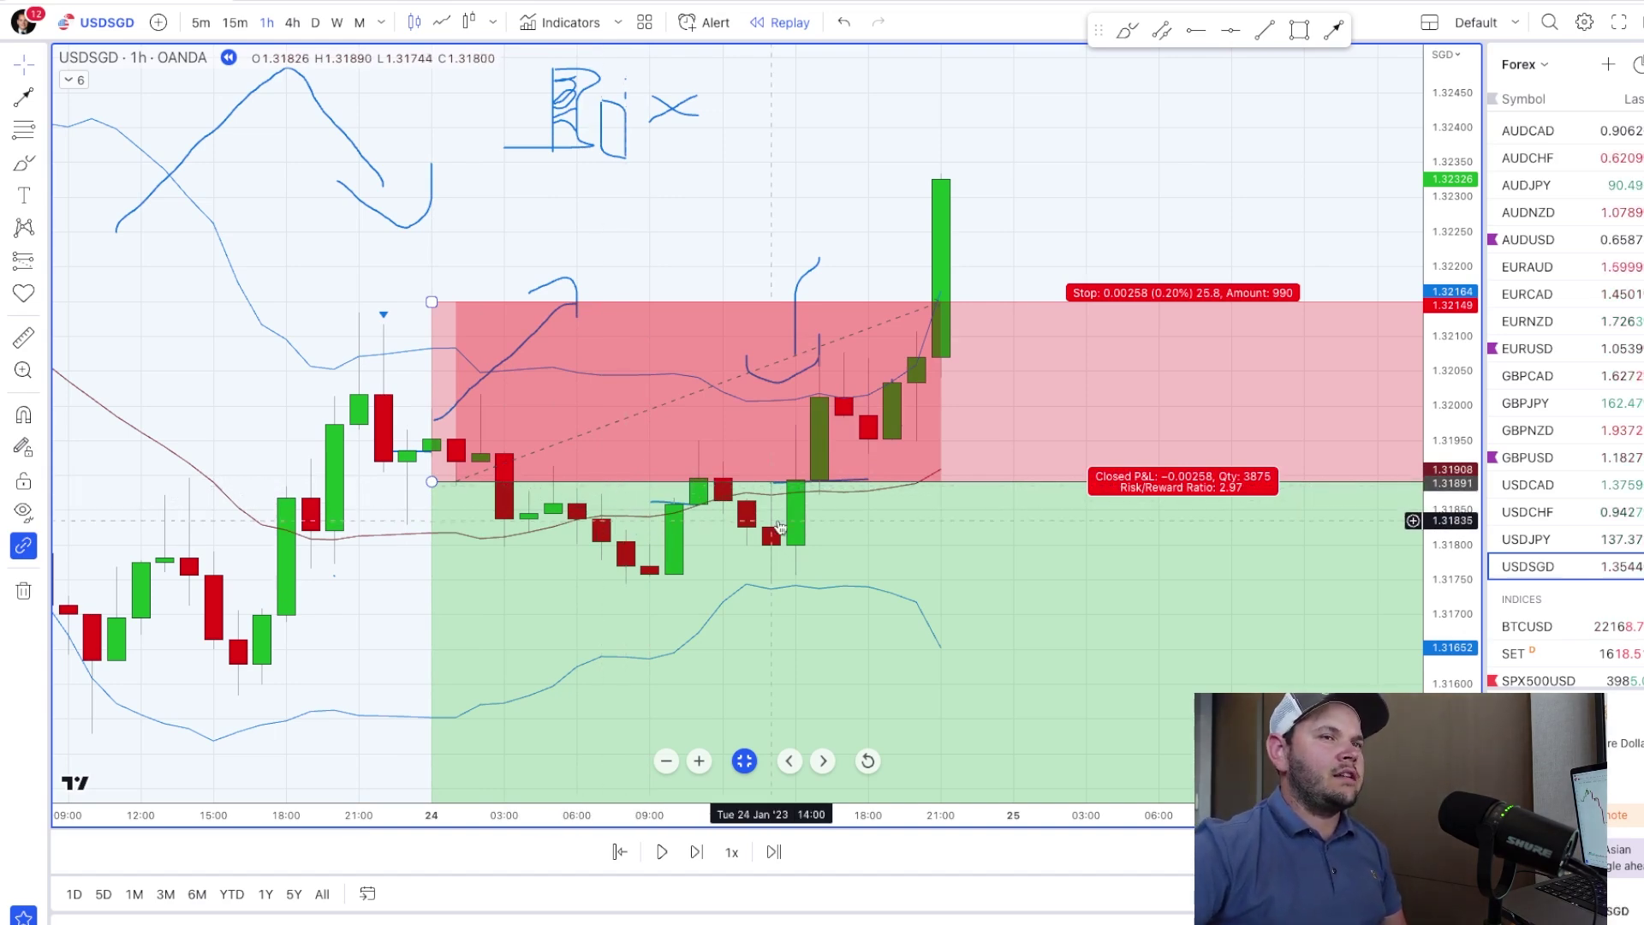
scroll(779, 526, "down", 5)
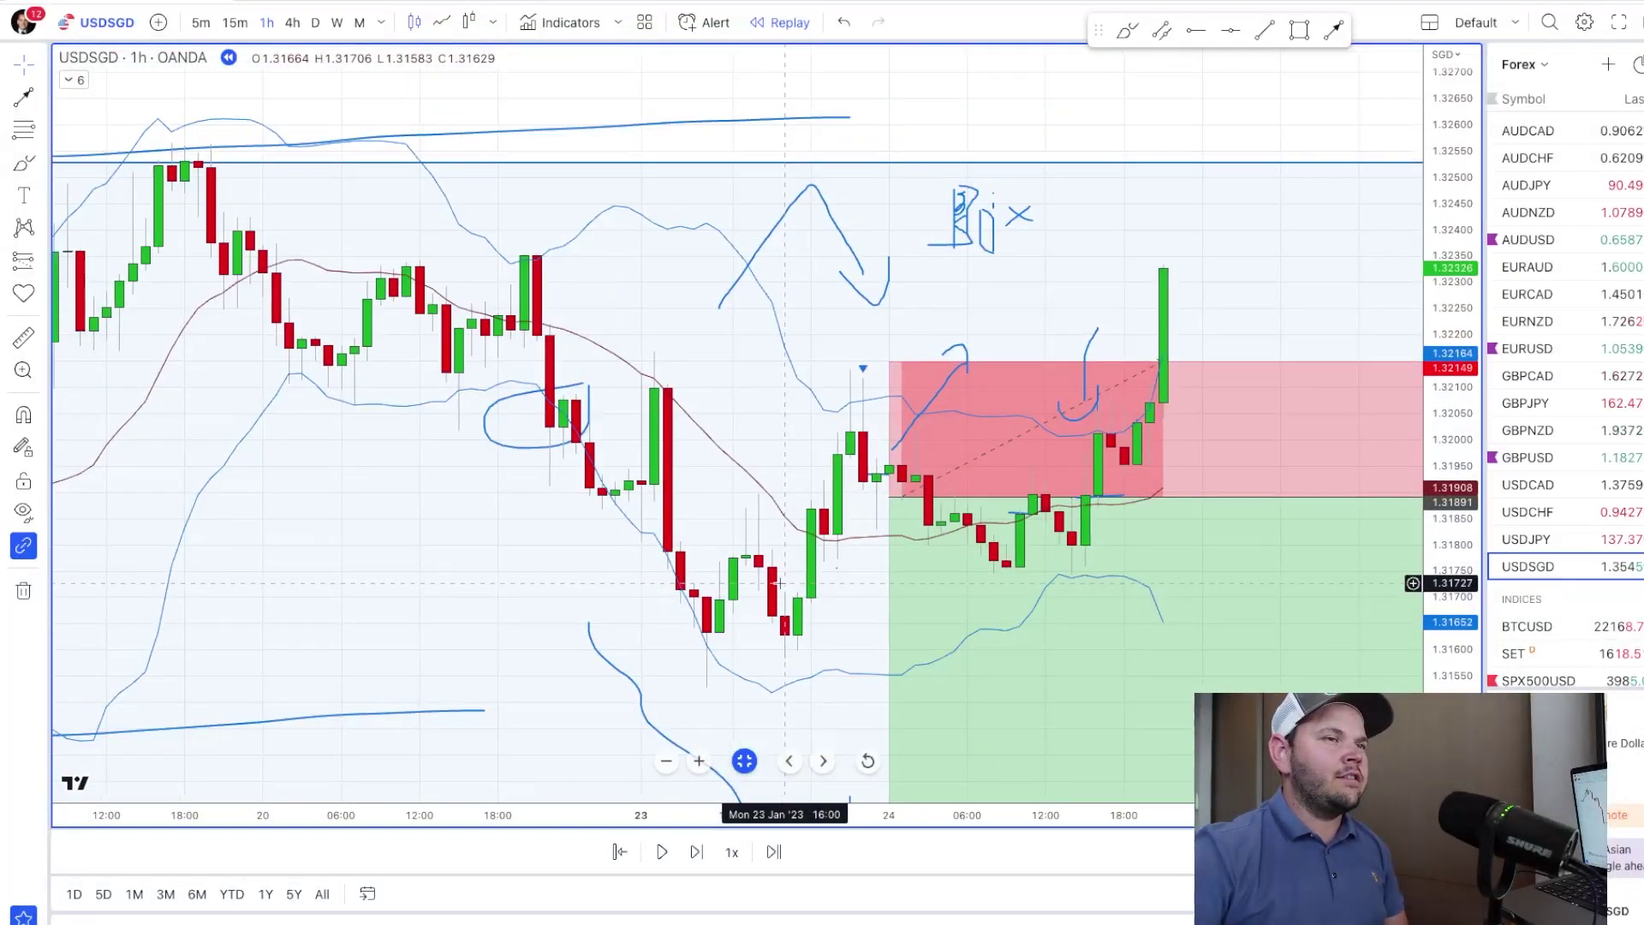
scroll(779, 583, "down", 3)
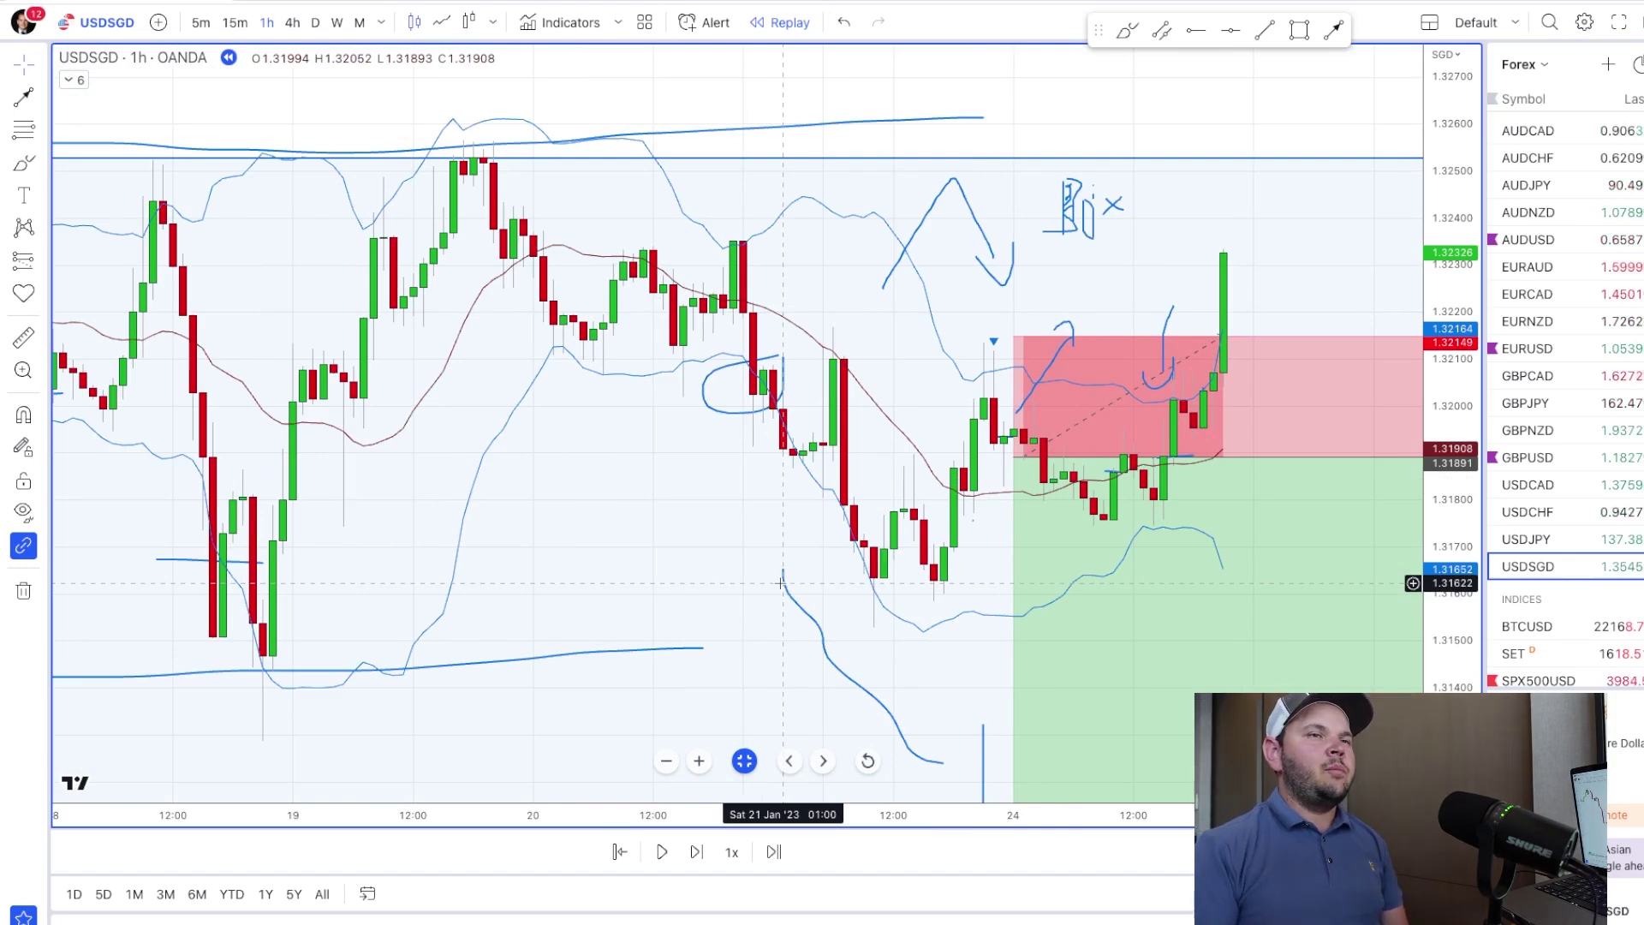